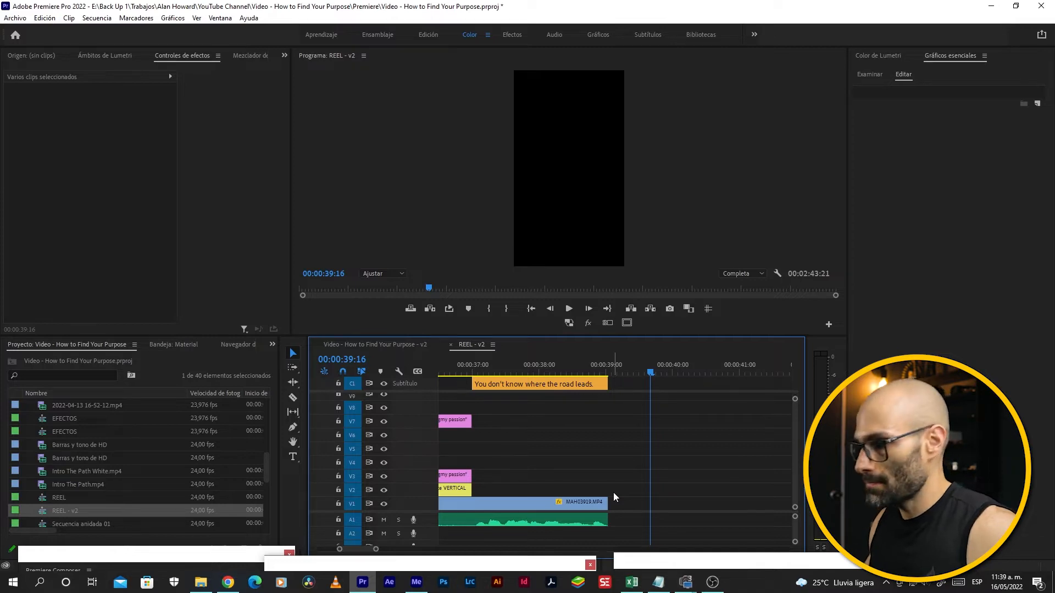
Step: Extend the last MAH03919.MP4 clip on V1 slightly past the caption's end and add a freeze frame at 00:00:39:00
left_click_drag(617, 503, 628, 504)
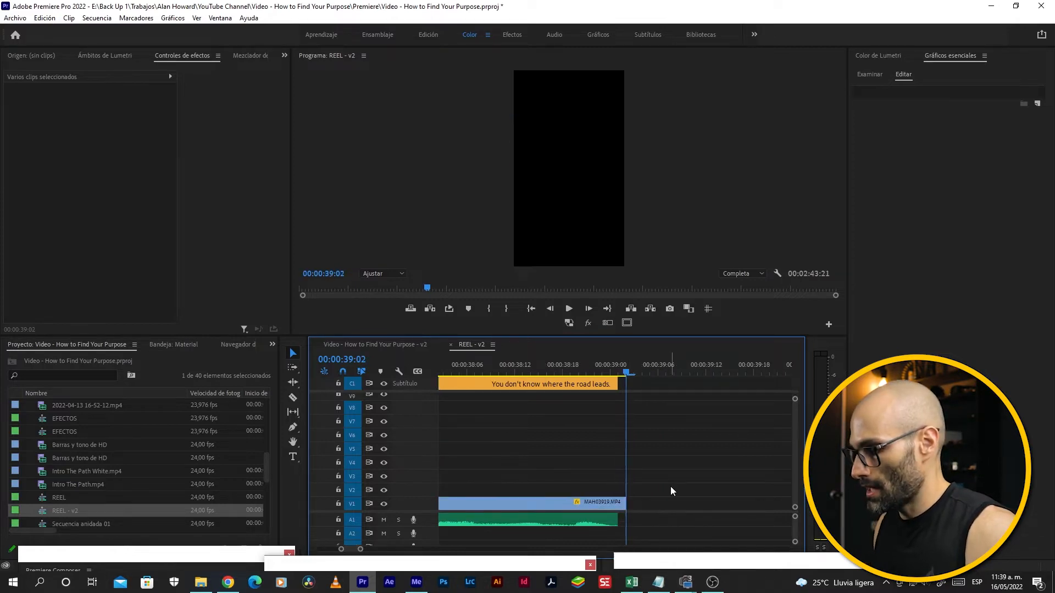
key("Left")
key("Left")
right_click(613, 507)
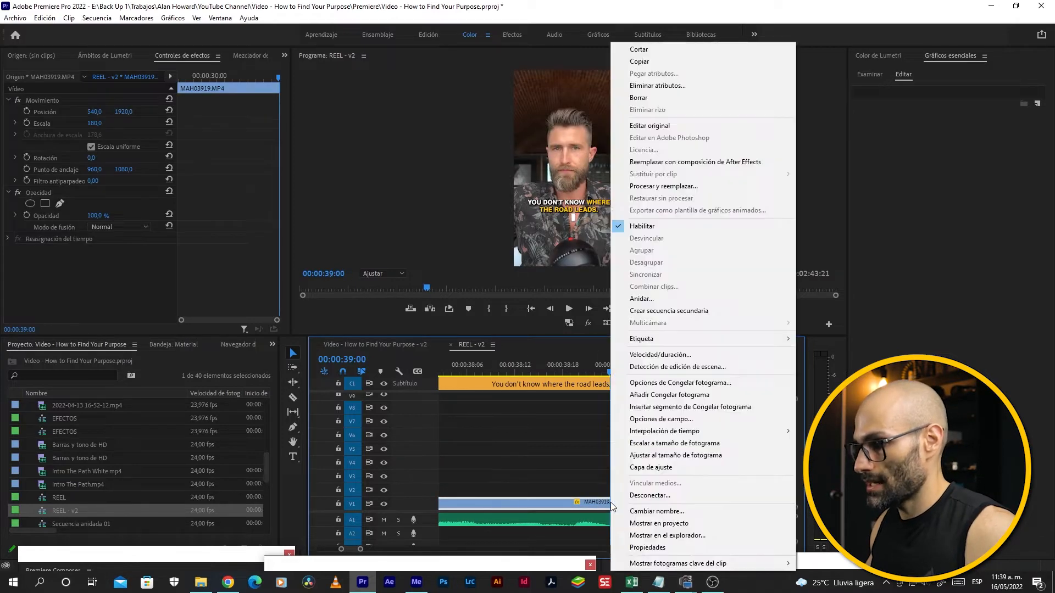
left_click(659, 395)
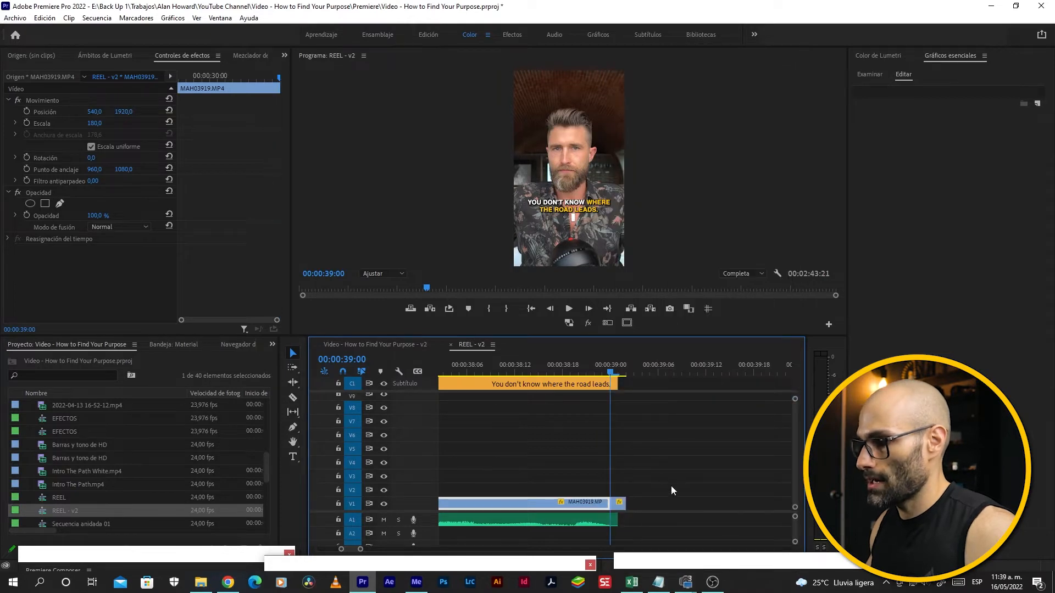
Step: Lengthen the frozen segment to 16 frames, preview it, and return the playhead to its first frame at 00:00:39:00
left_click_drag(627, 503, 736, 501)
left_click(674, 373)
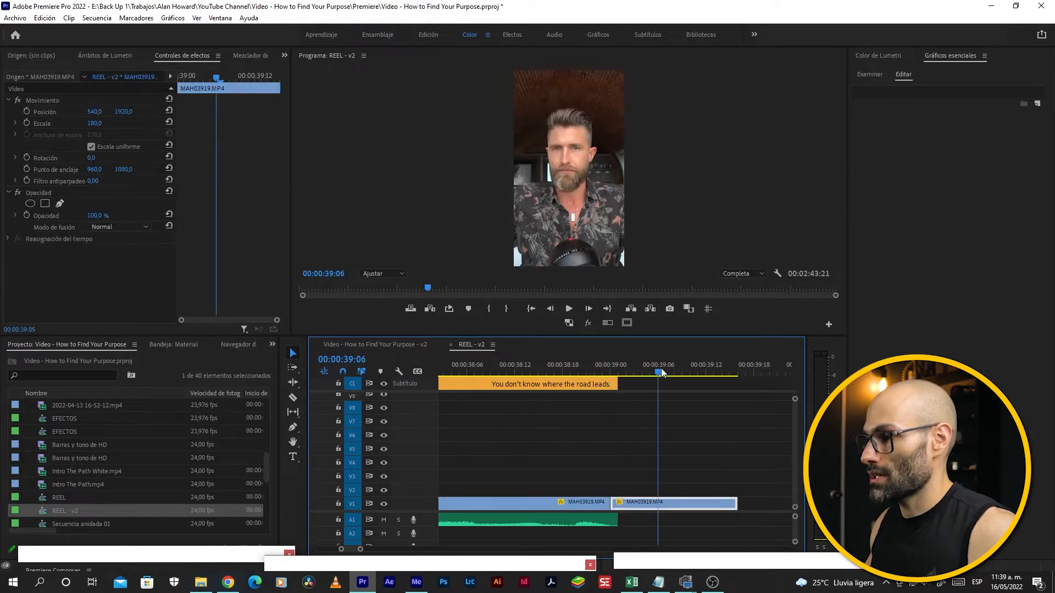
mouse_move(679, 373)
left_mouse_down()
mouse_move(691, 373)
mouse_move(669, 372)
left_mouse_up()
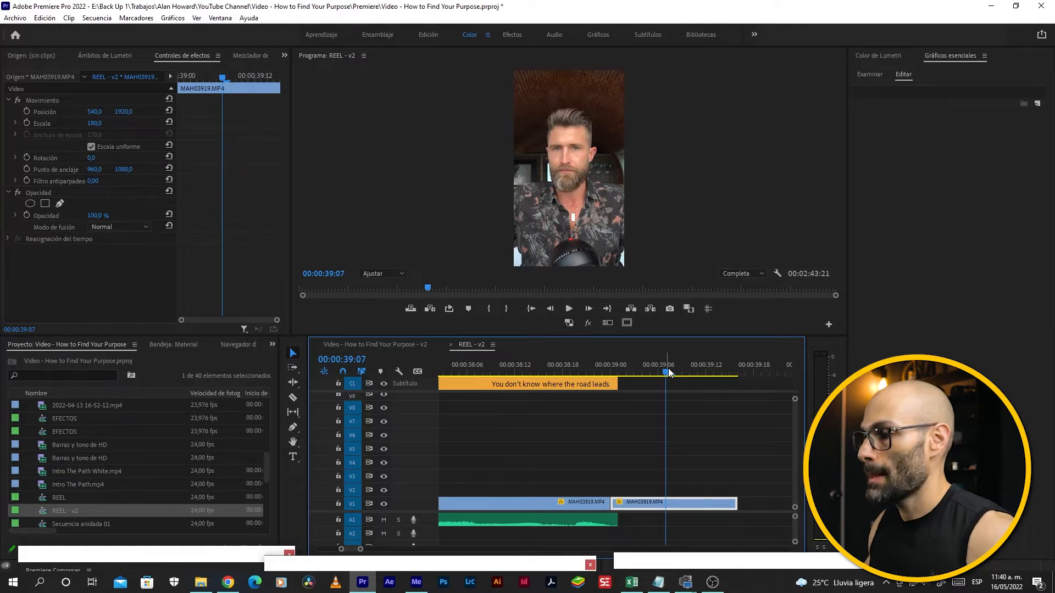
left_click(614, 374)
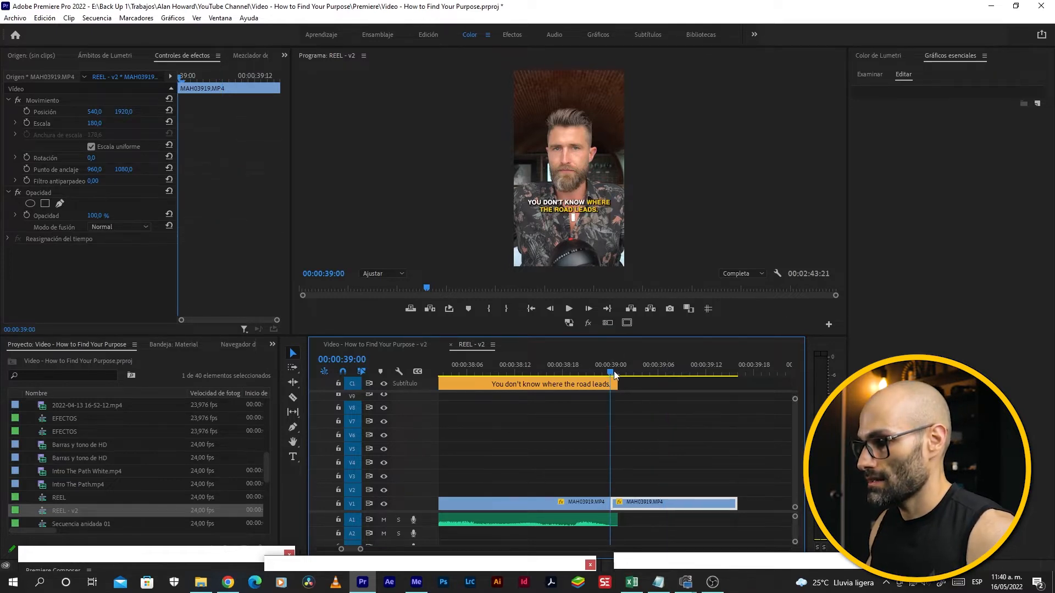
Step: Hide the subtitle track so the frame at 00:00:39:00 carries no caption text
left_click(670, 310)
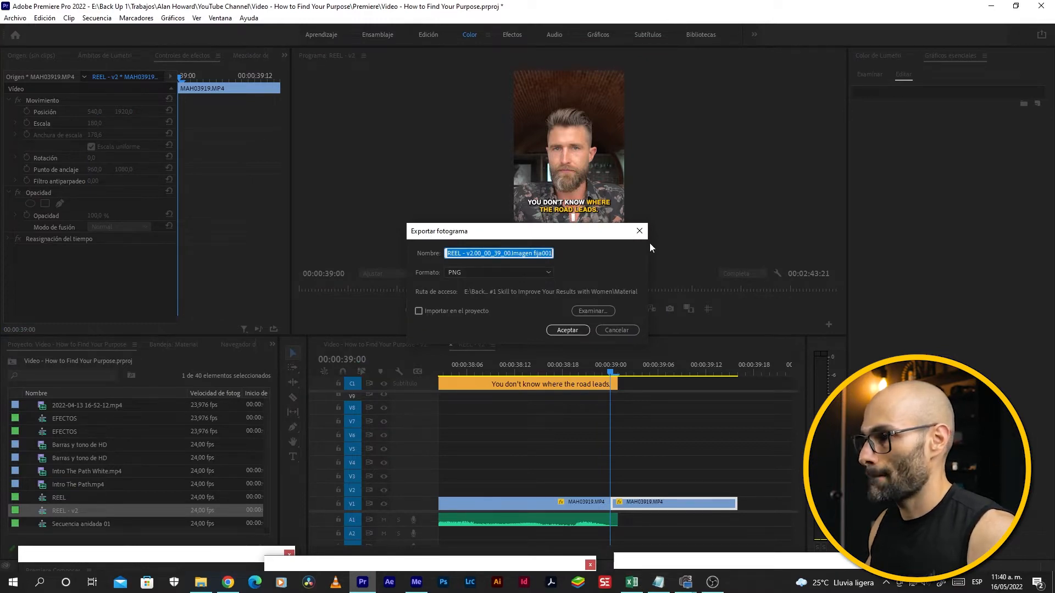
left_click(639, 231)
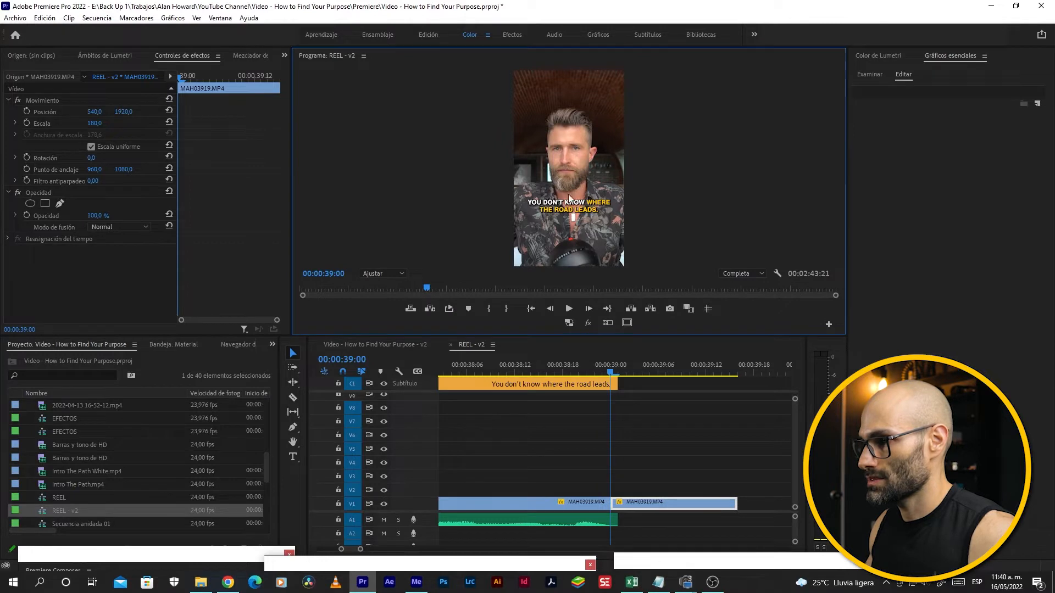
left_click(383, 384)
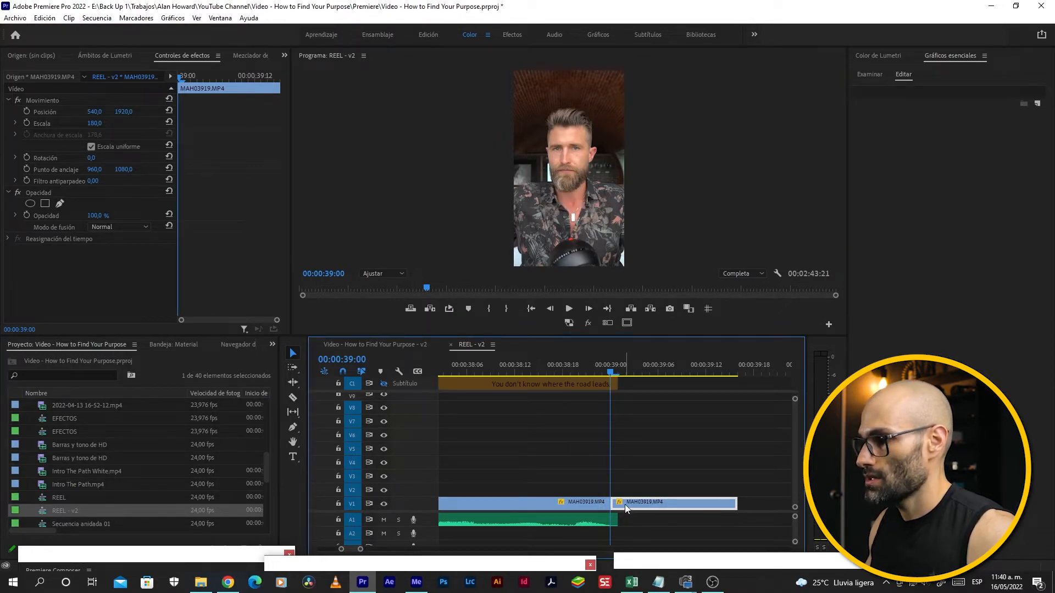
Step: Set up a PNG export of the current frame with the Material folder of "Video - How to Find Your Purpose" as destination
left_click(669, 309)
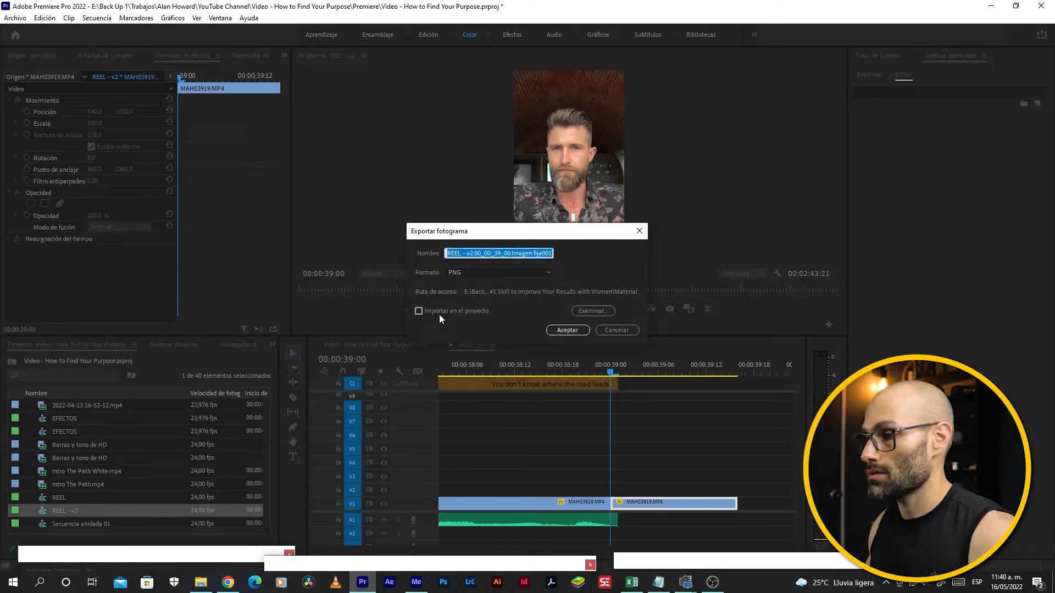
left_click(593, 311)
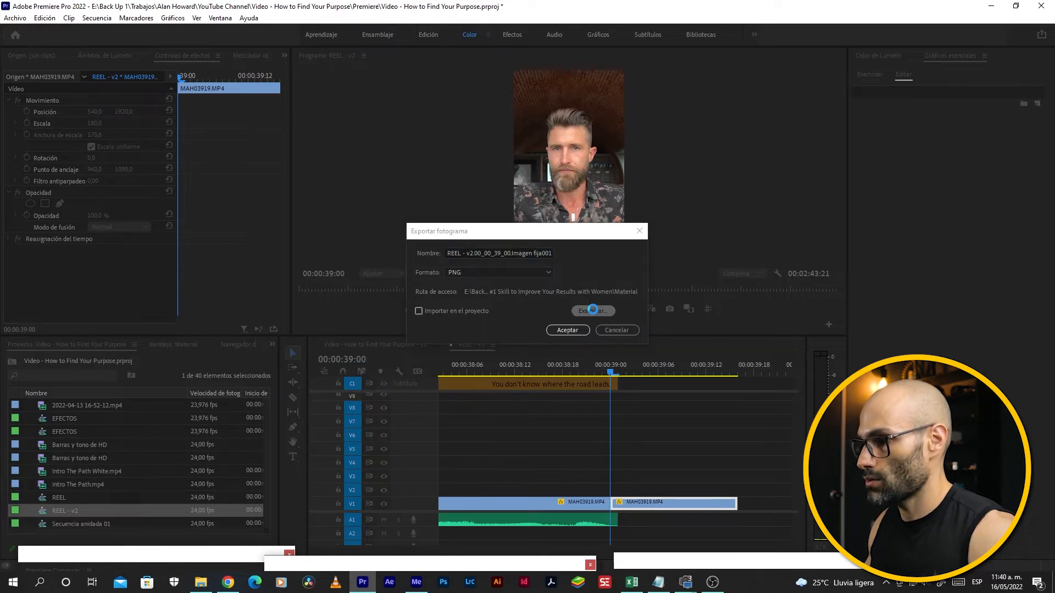
left_click(517, 268)
double_click(615, 373)
double_click(533, 327)
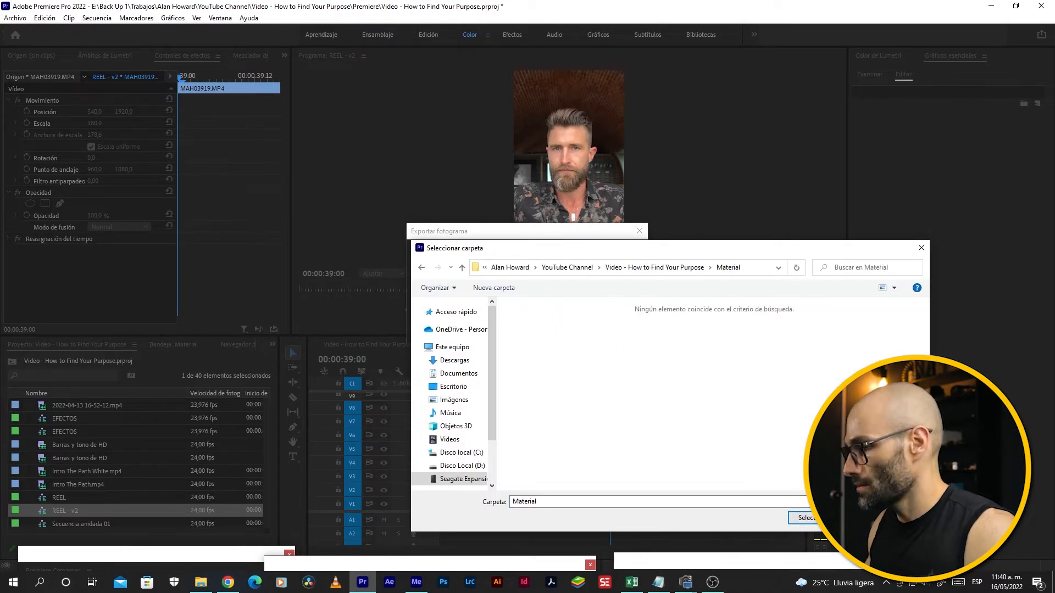
left_click(807, 518)
Step: Name the exported frame "end", export it, and turn the subtitle track back on
left_click(478, 253)
left_click_drag(448, 253, 606, 254)
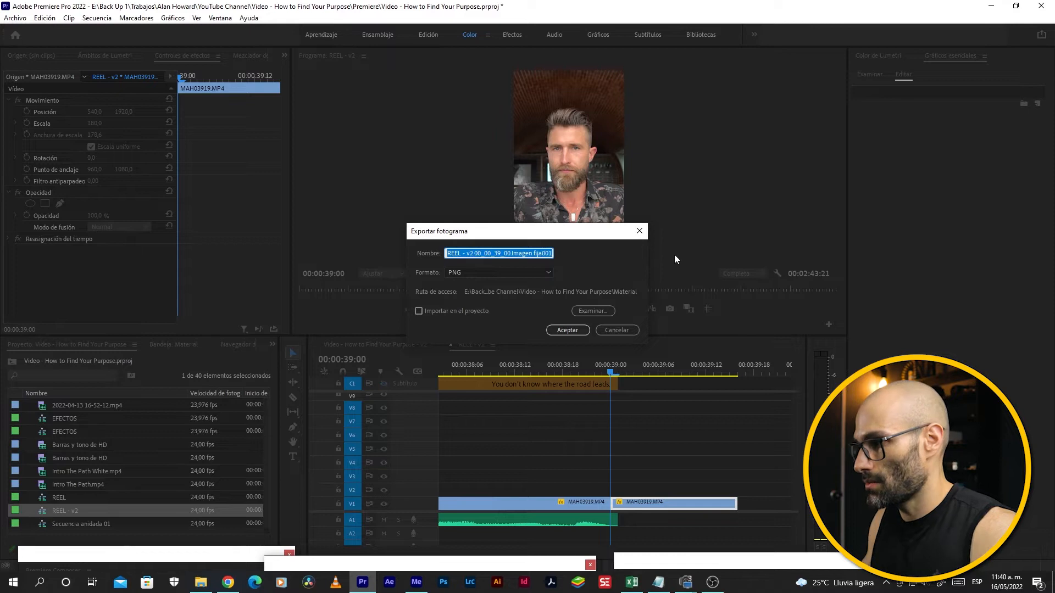
type("end")
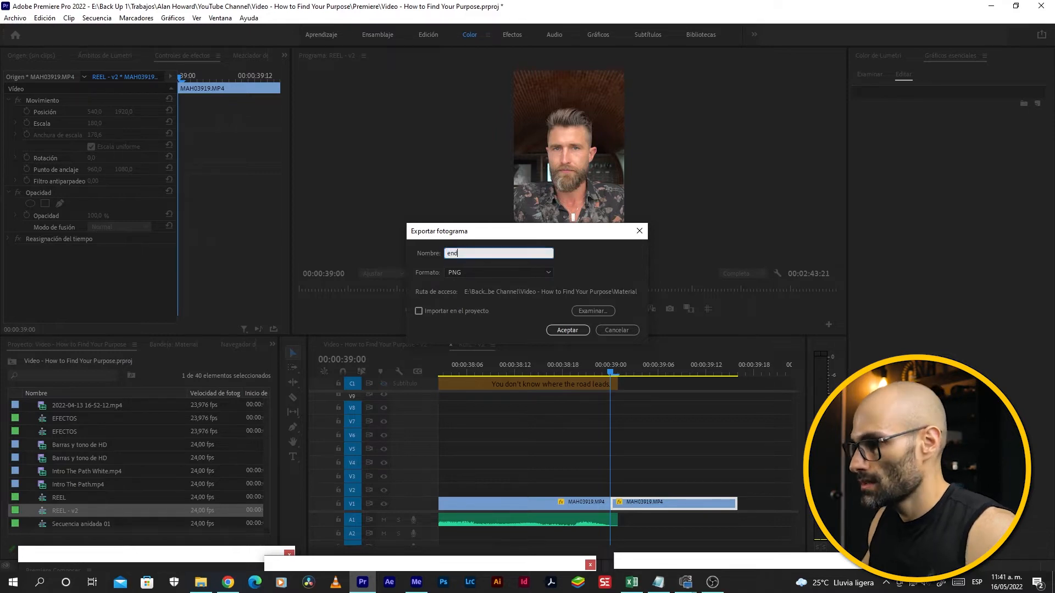
left_click(567, 330)
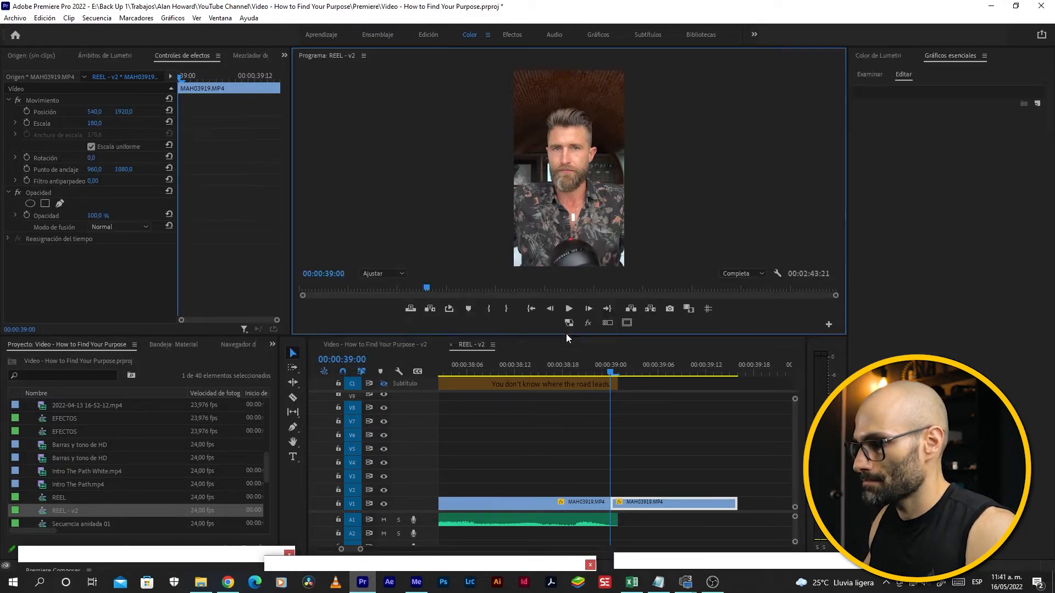
left_click(384, 384)
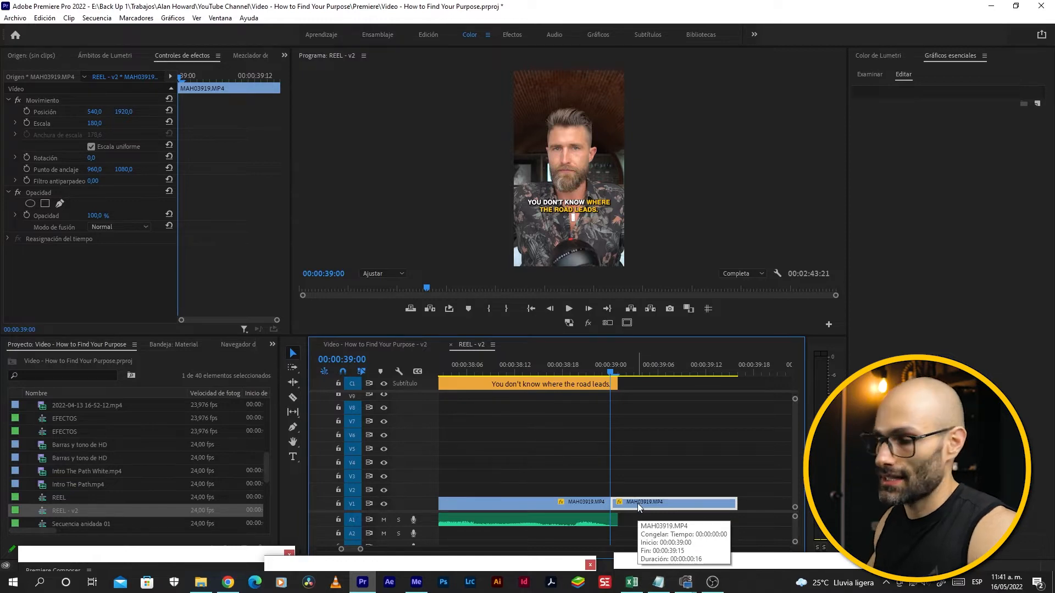
Step: Switch to the Material folder in File Explorer and check the exported end.png image
left_click(201, 582)
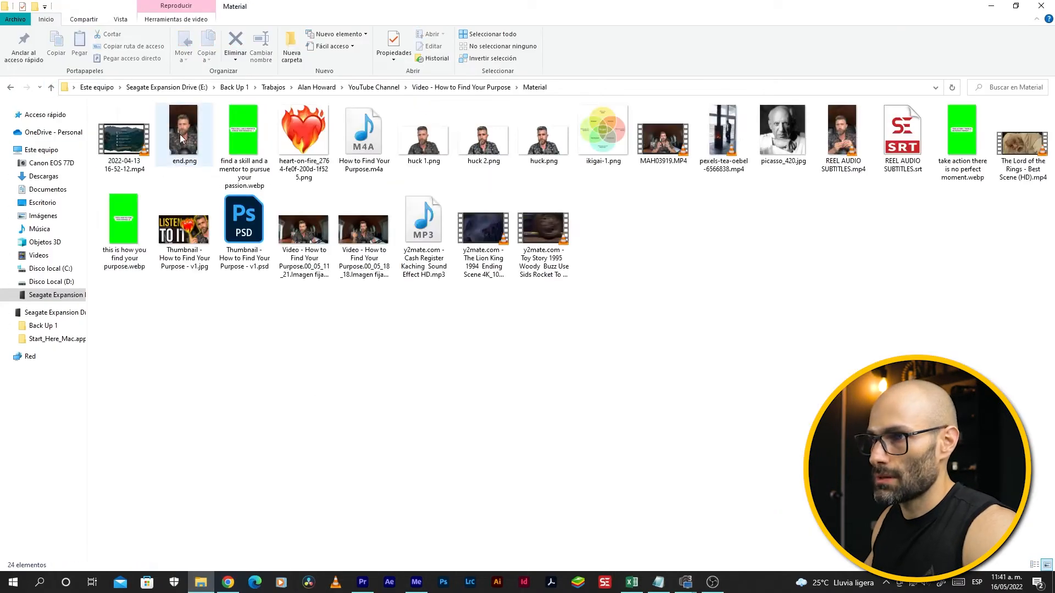
double_click(184, 135)
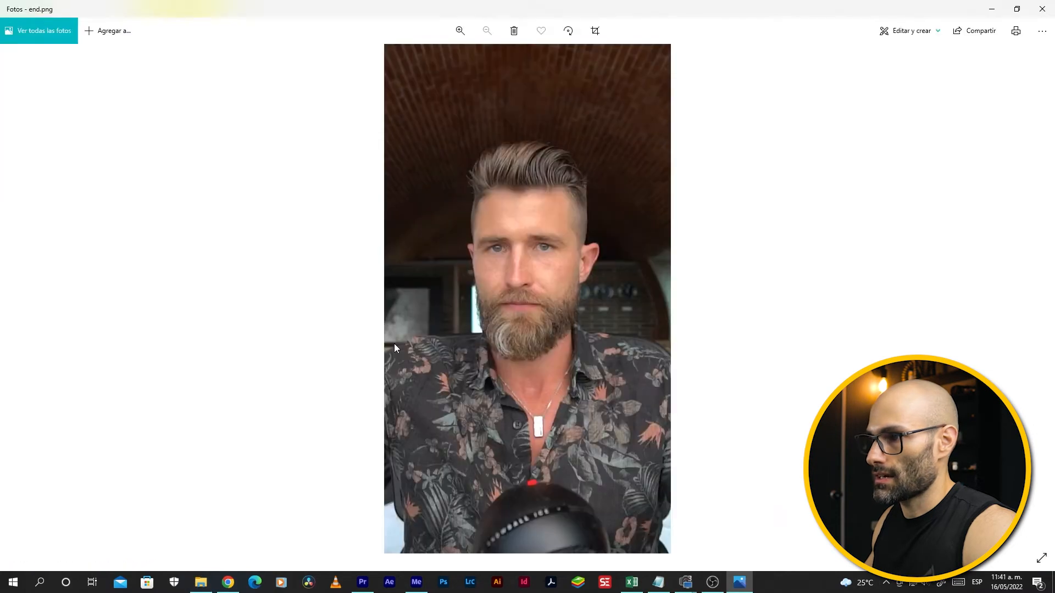
left_click(1042, 9)
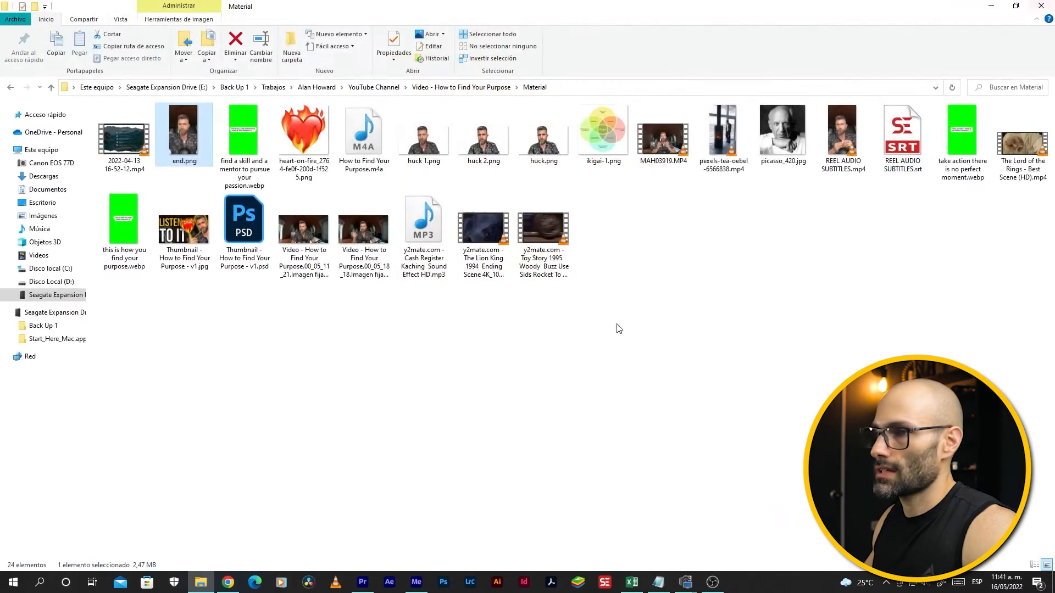
Step: Open end.png in Photoshop and convert its layer, Capa 1, to a smart object
right_click(184, 139)
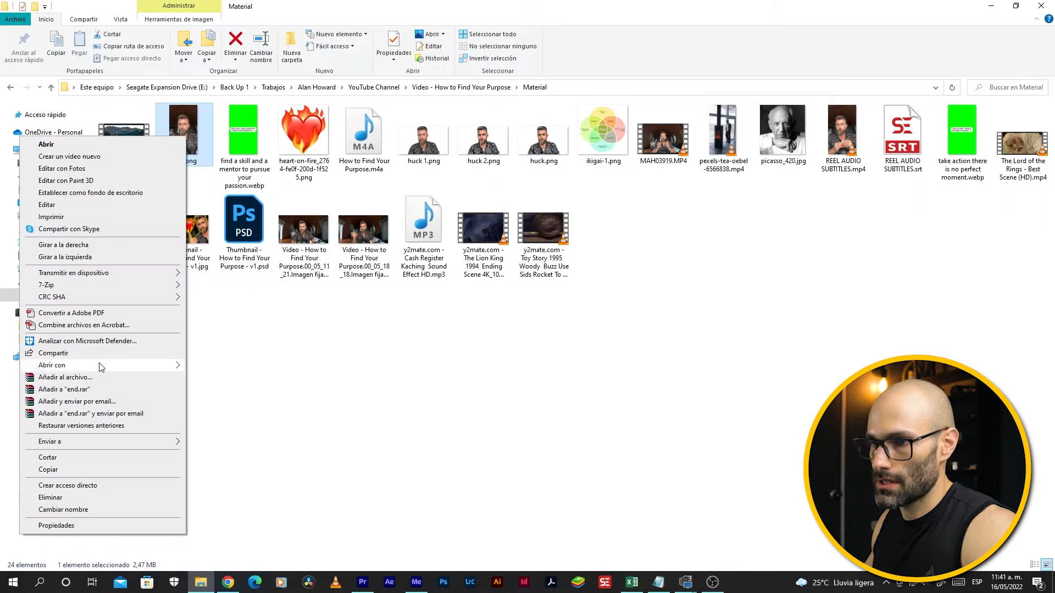
mouse_move(101, 365)
left_click(212, 391)
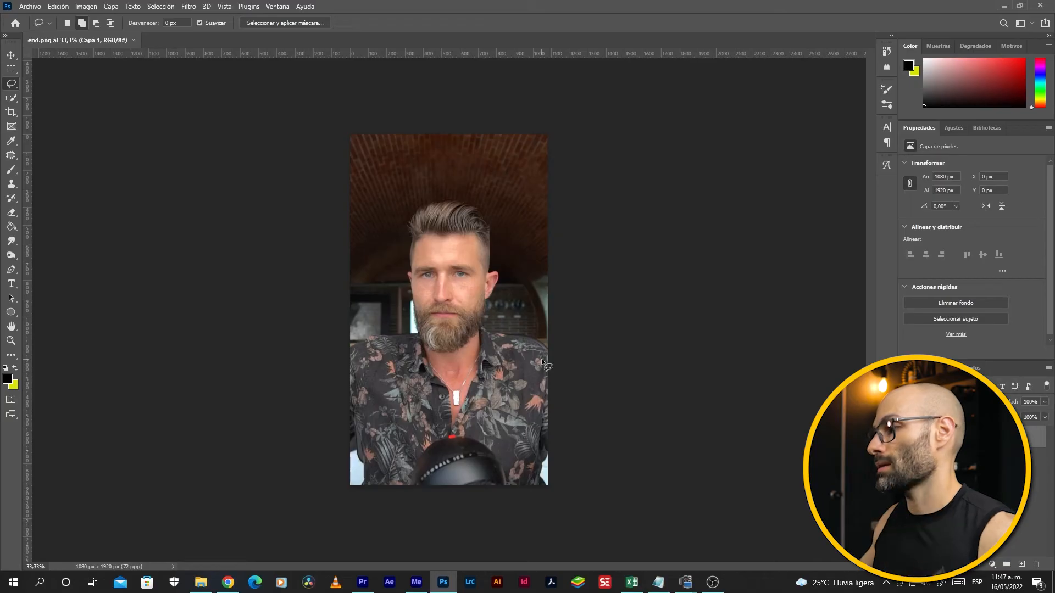
right_click(968, 439)
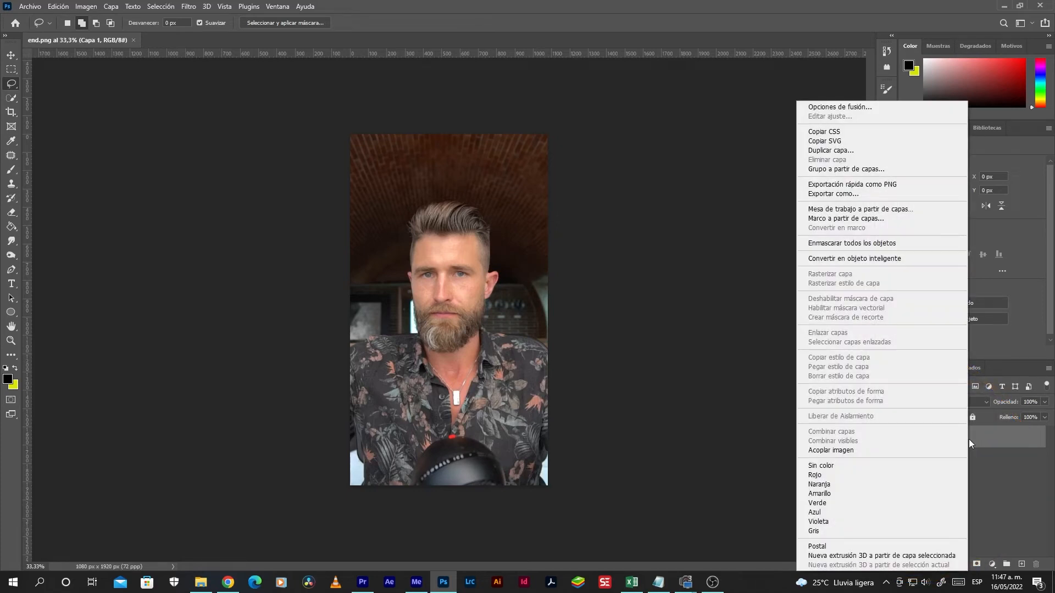
left_click(854, 259)
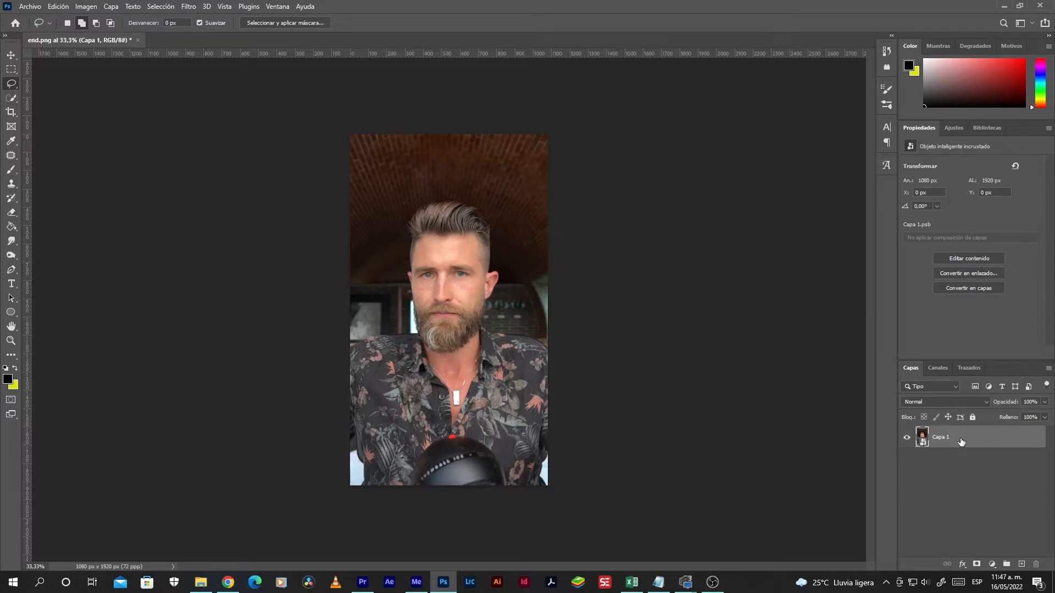
Step: Start the Camera Raw filter on the smart object, apply automatic tone adjustments, and raise the sharpening
left_click(189, 8)
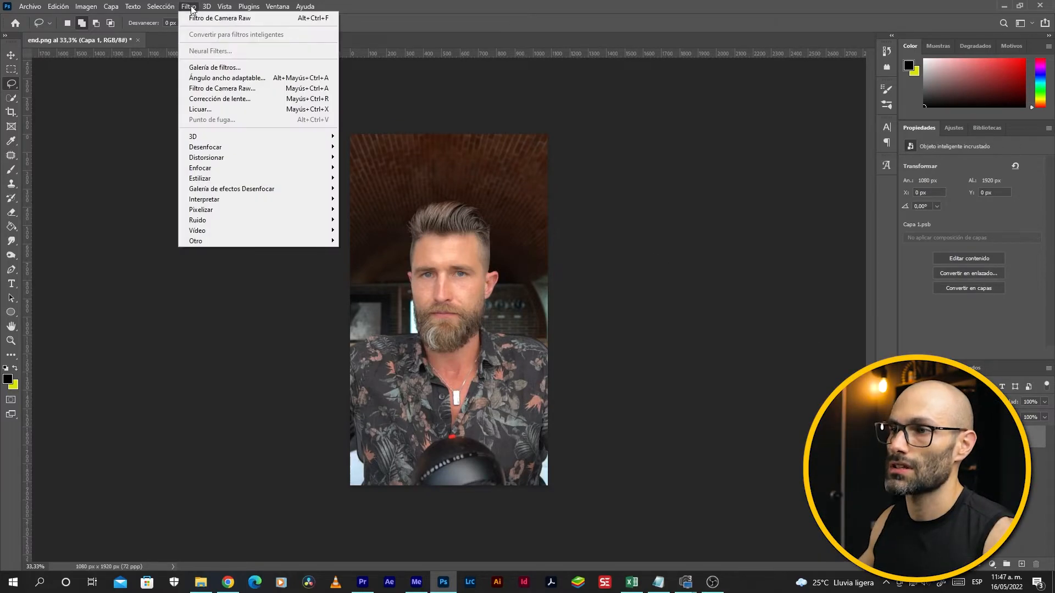
left_click(209, 89)
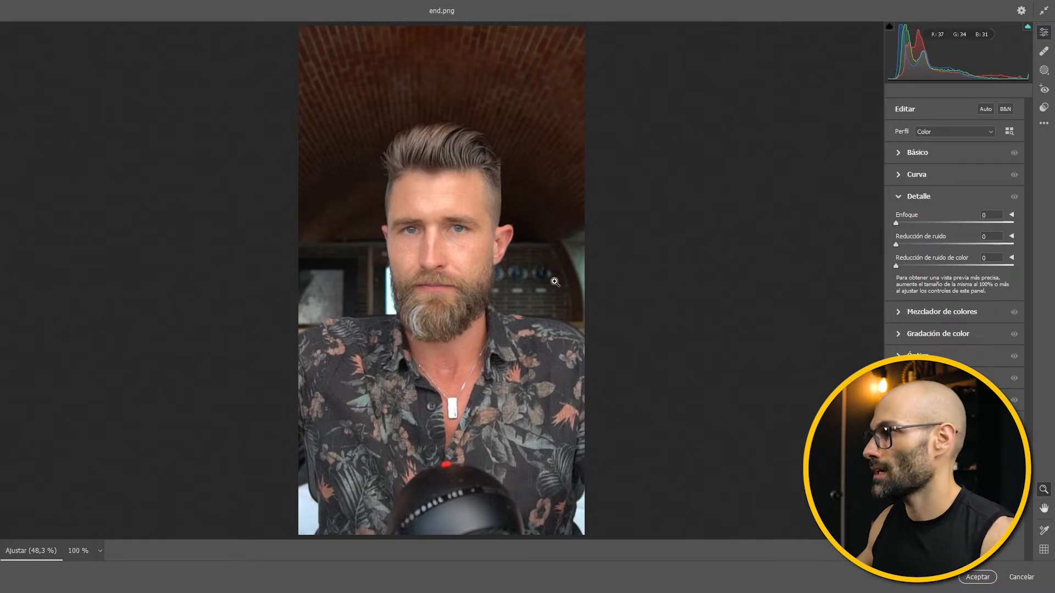
left_click(983, 110)
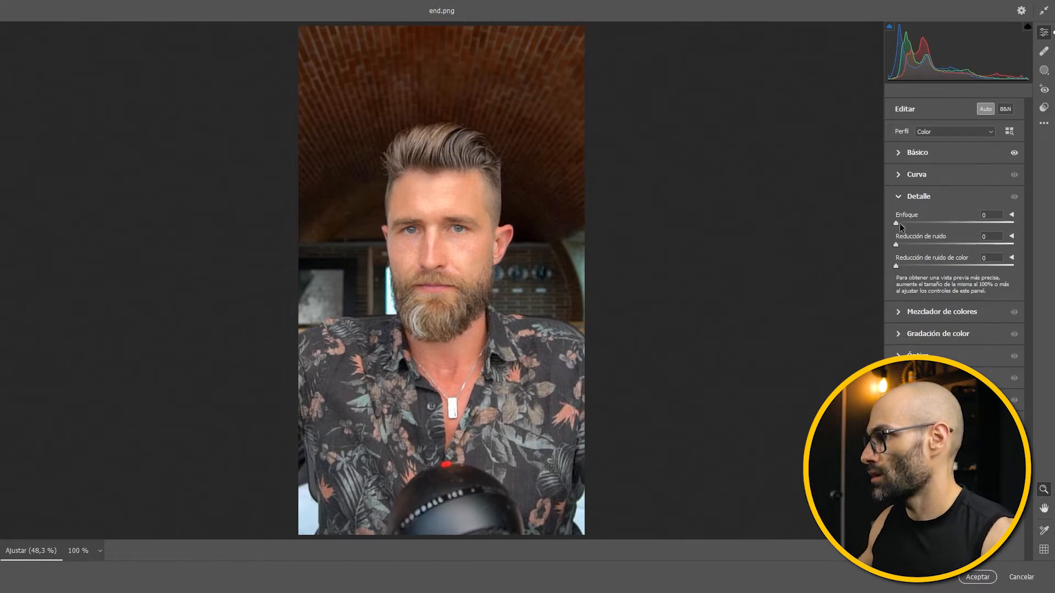
left_click_drag(895, 223, 930, 222)
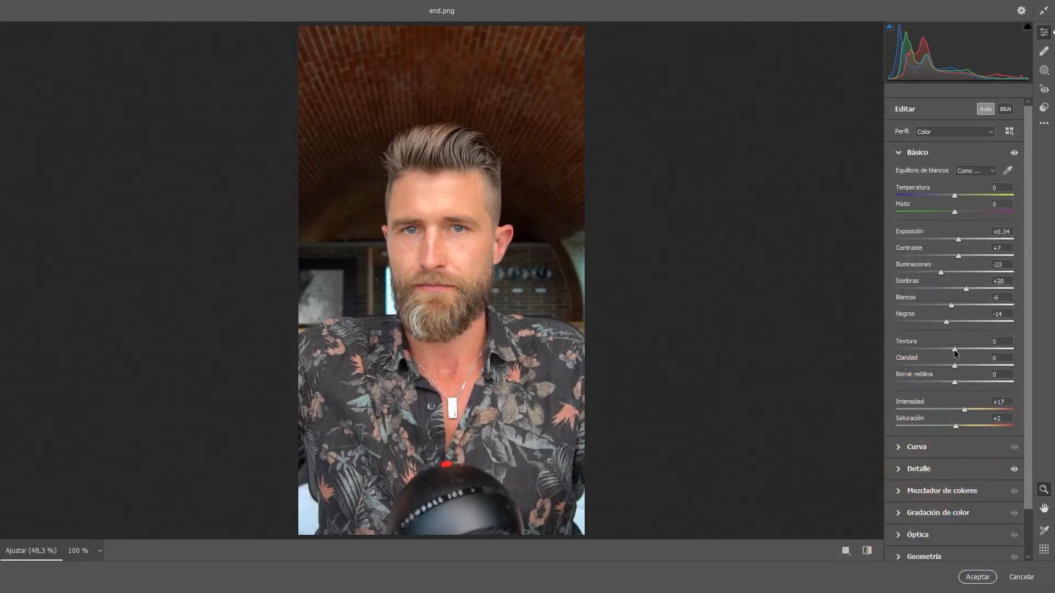
Step: Set Texture to +50, Clarity to +75 and Dehaze to +25, apply the Camera Raw filter, and compare the image before and after
left_click_drag(954, 350, 973, 349)
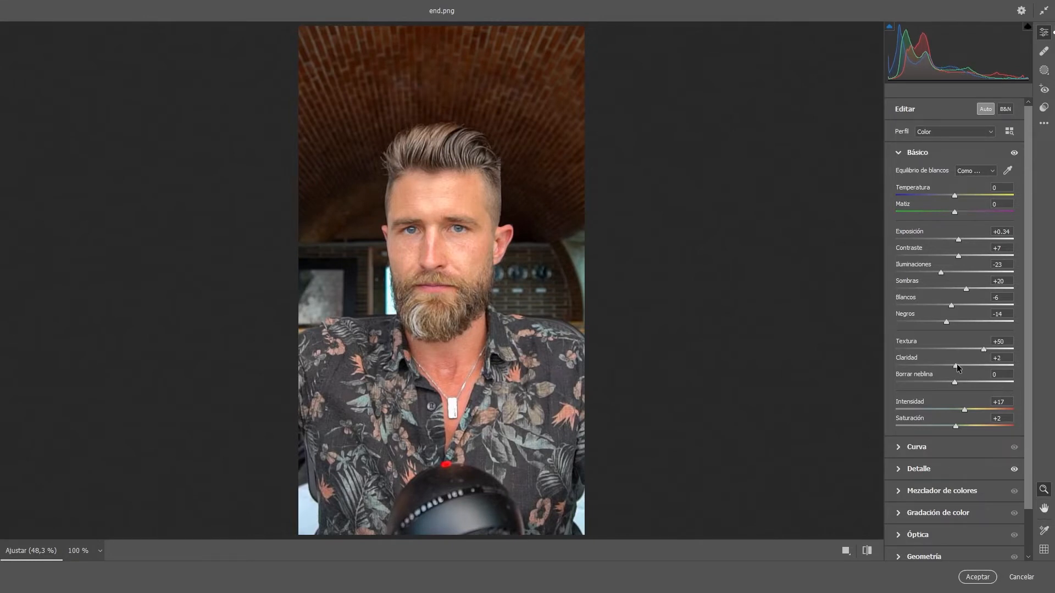
left_click_drag(956, 366, 990, 367)
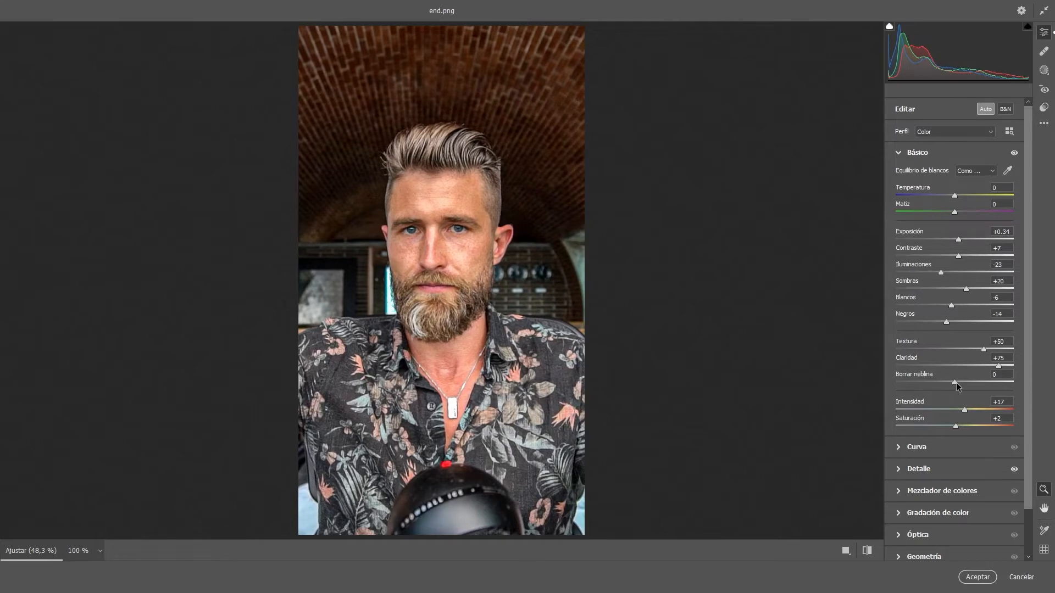
left_click_drag(955, 383, 969, 383)
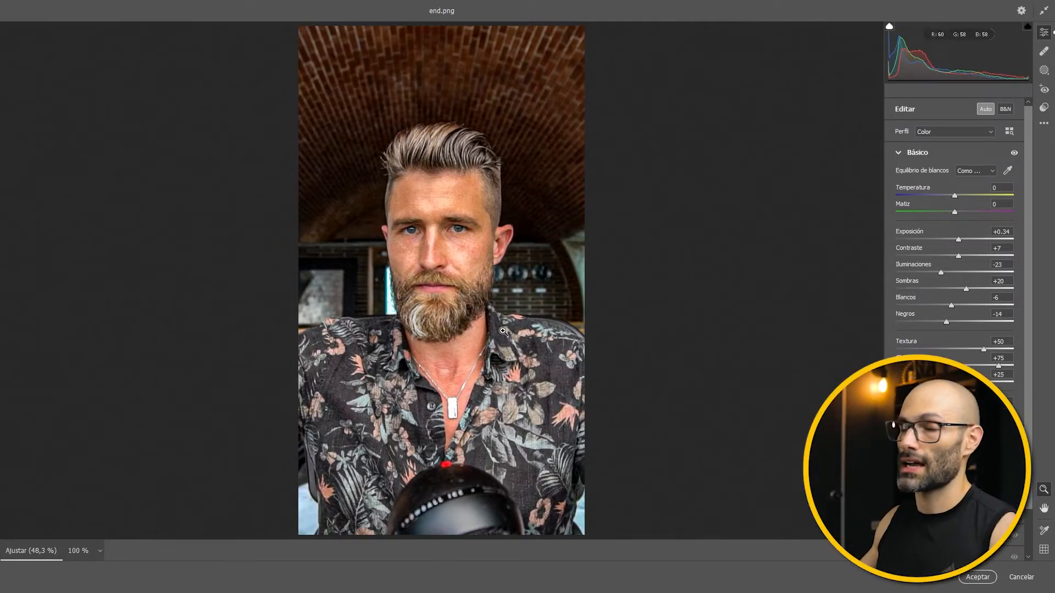
left_click(977, 576)
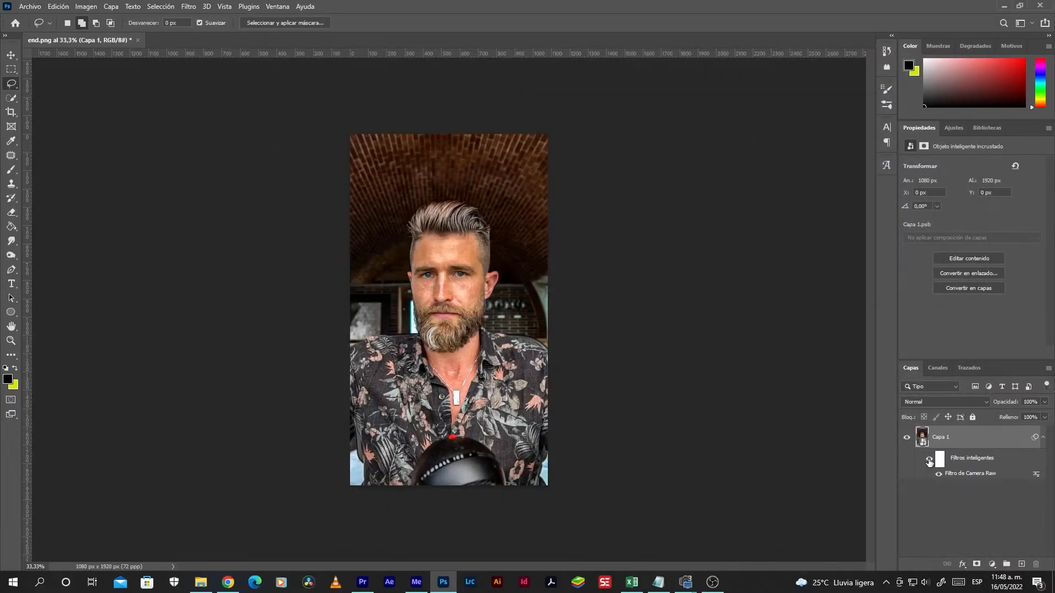
left_click(928, 461)
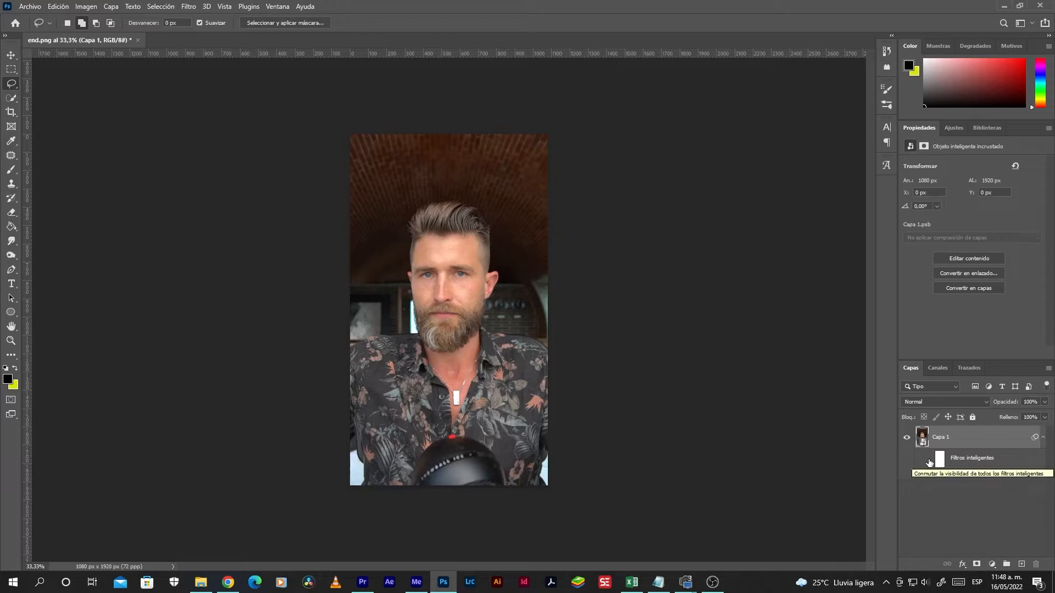
left_click(928, 460)
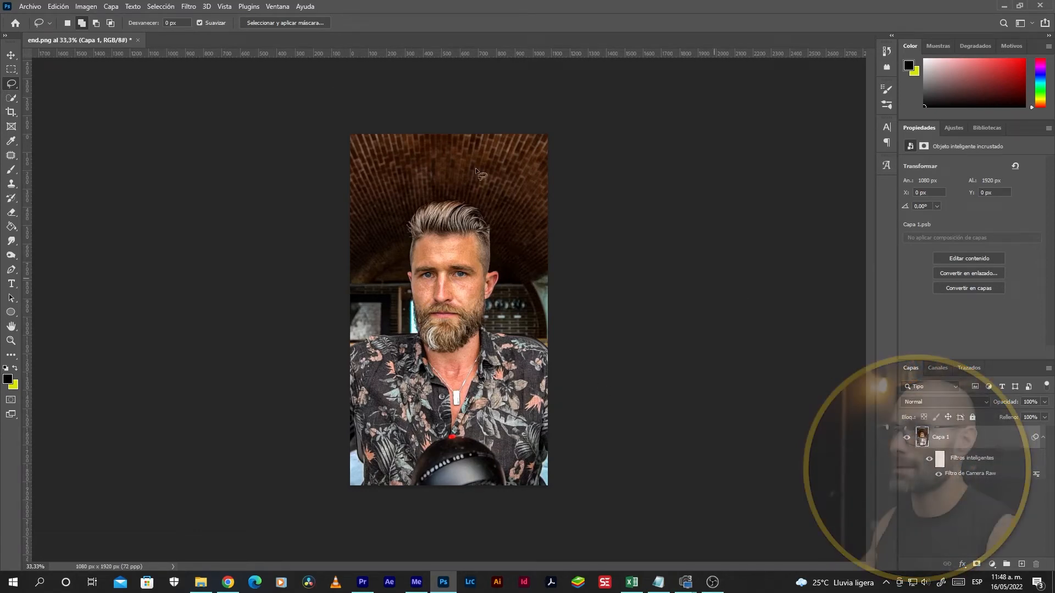
Step: Select the man in the image with the automatic Subject selection
left_click(161, 6)
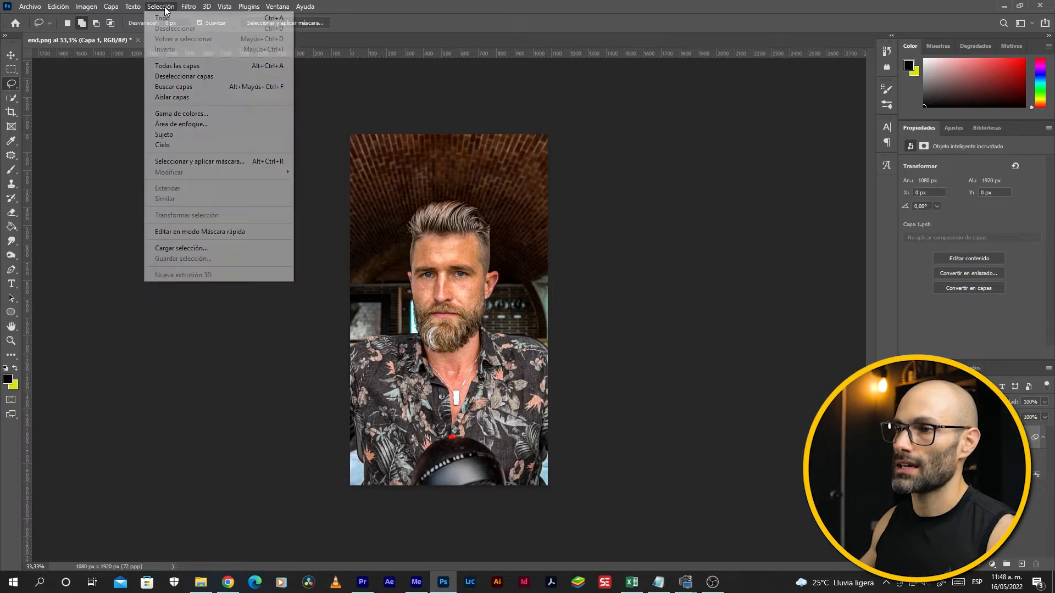
left_click(158, 136)
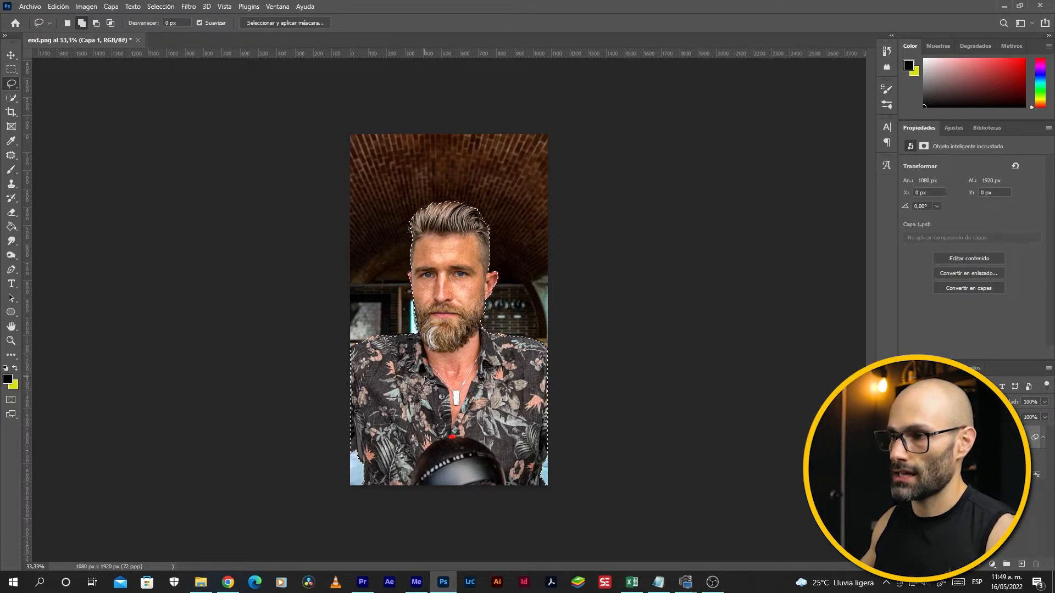
Step: Refine the man's selection in Select and Mask with Radius 1 px, Smooth 5, Contrast 5% and Shift Edge -1%
scroll(455, 387, "up", 3)
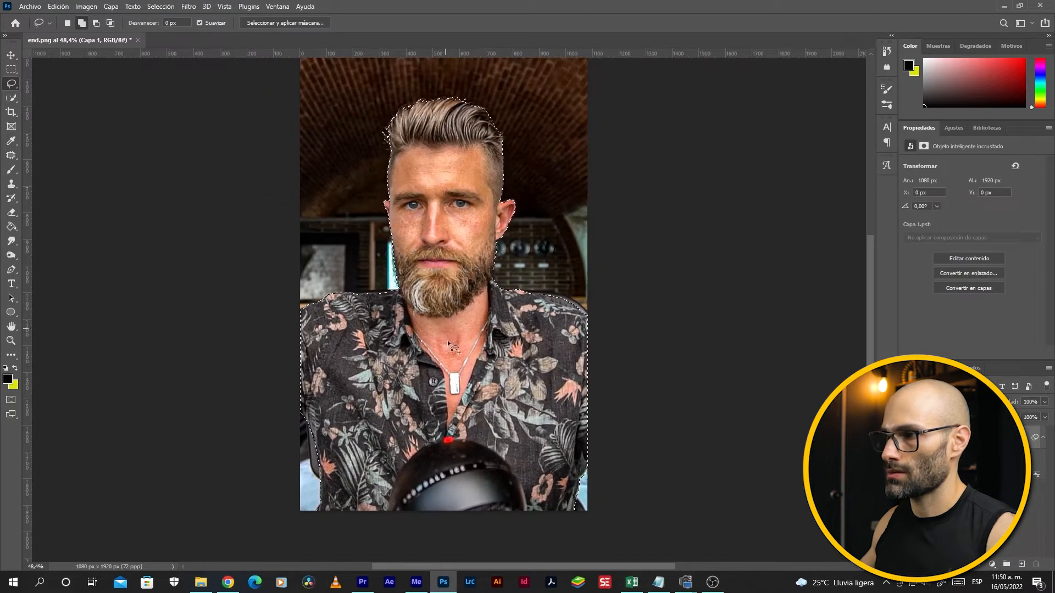
left_click(296, 25)
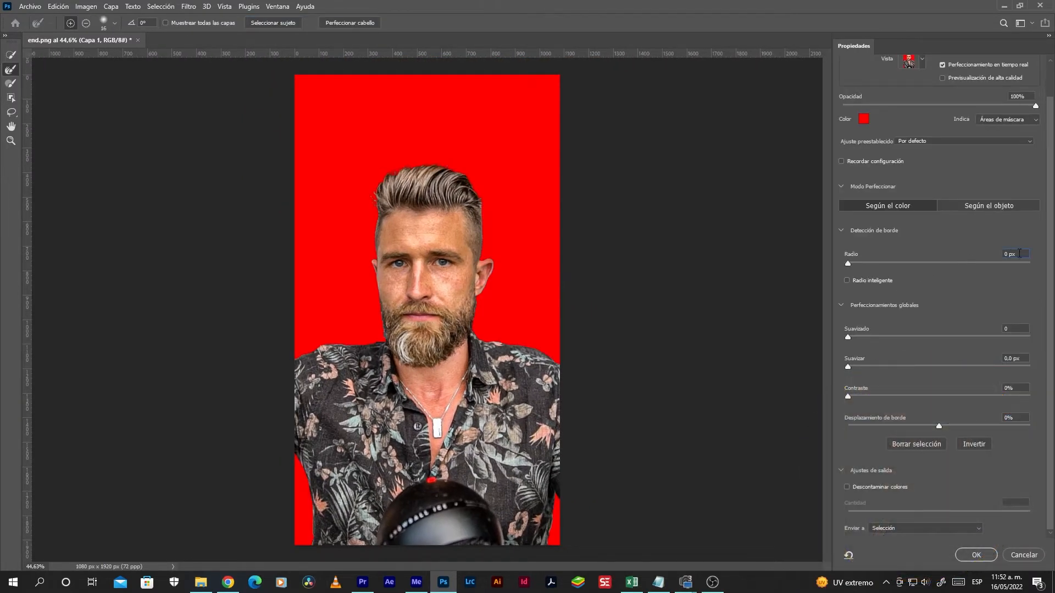
scroll(1019, 254, "up", 1)
left_click(1019, 328)
scroll(1018, 327, "up", 3)
scroll(1018, 328, "up", 1)
left_click(1016, 387)
scroll(1022, 388, "up", 2)
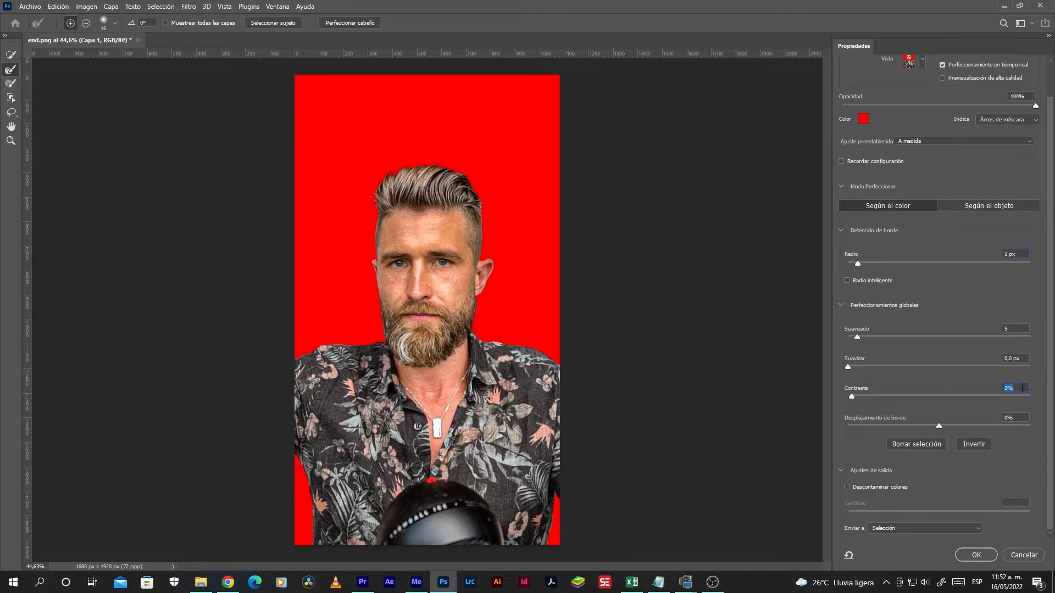
scroll(1022, 388, "up", 1)
left_click(1020, 419)
scroll(1020, 418, "down", 1)
Step: Brush along the edges of the beard and hair with a small Refine Edge Brush and apply the refined selection
left_click(10, 141)
left_click_drag(481, 312, 533, 294)
left_click_drag(333, 304, 518, 409)
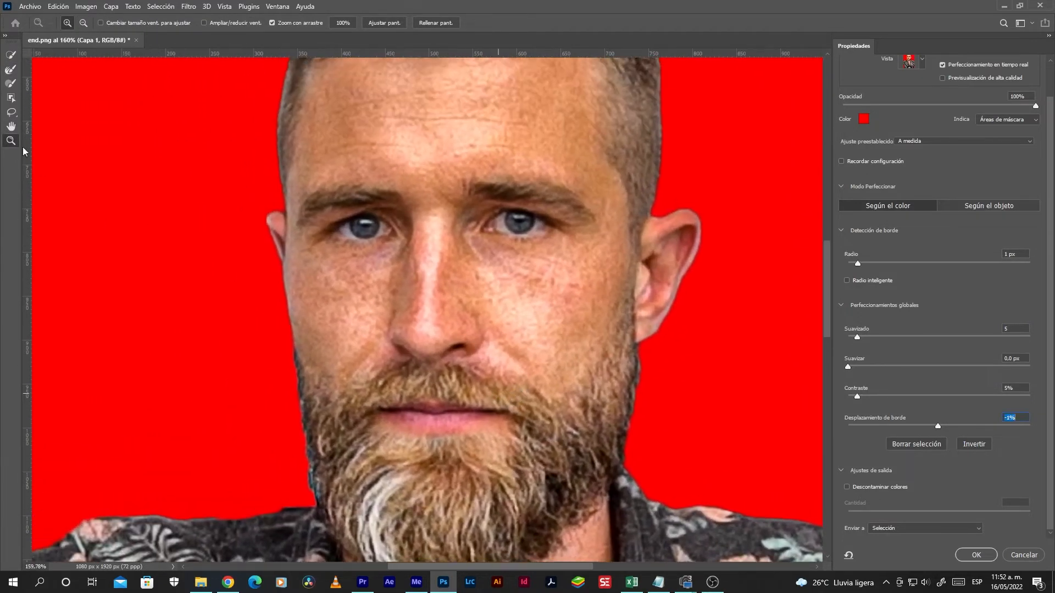
left_click(11, 70)
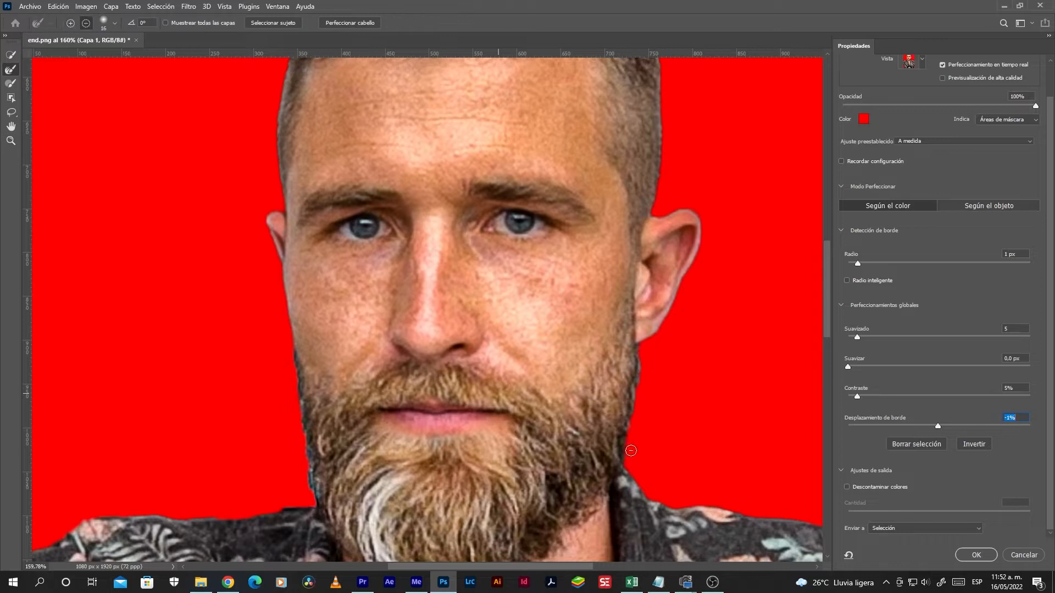
left_click_drag(630, 450, 625, 451)
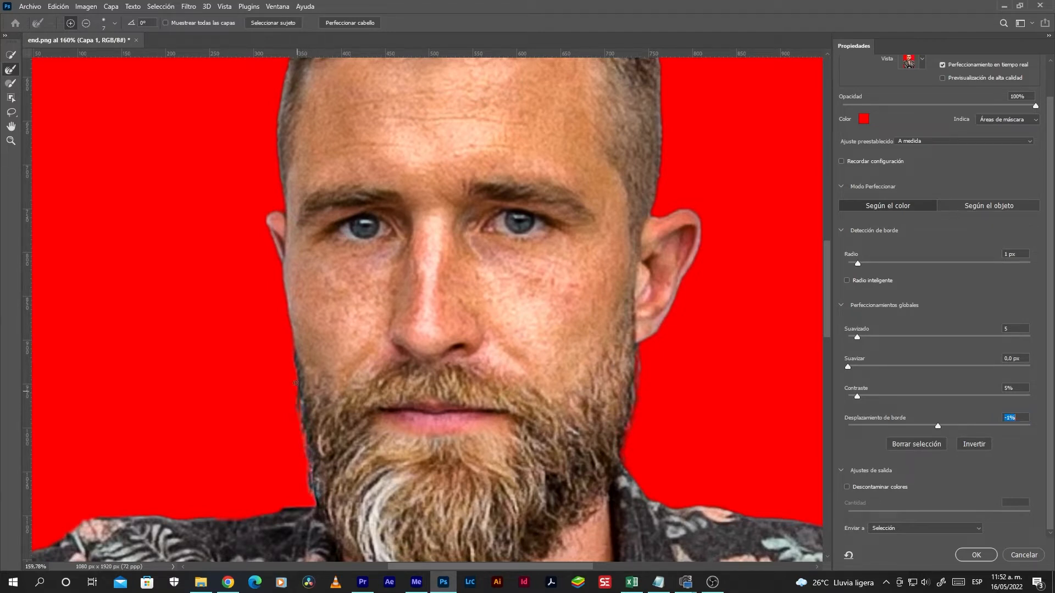
left_click_drag(371, 253, 446, 572)
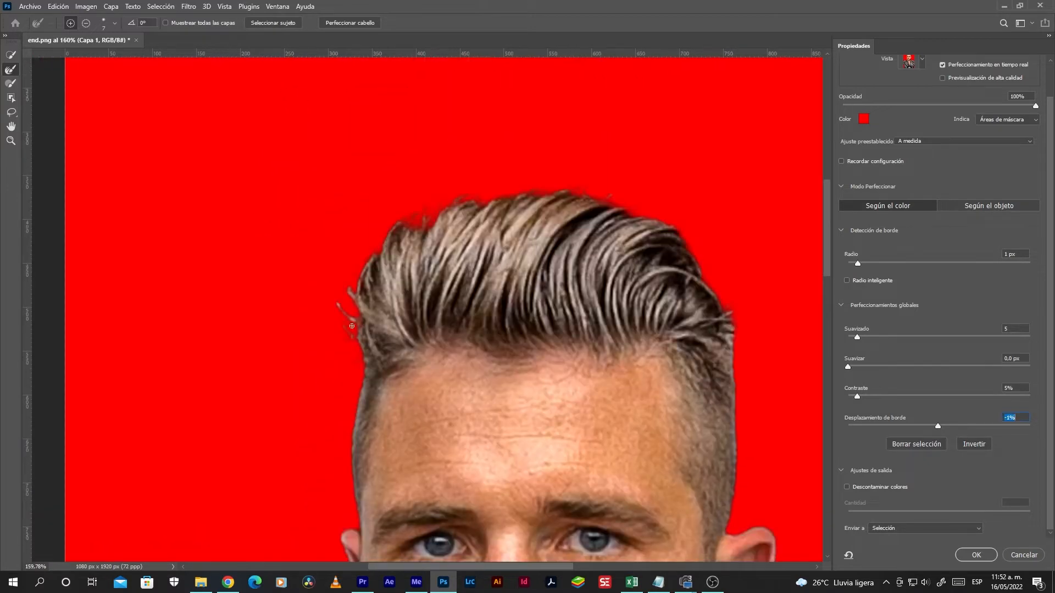
left_click_drag(718, 405, 676, 261)
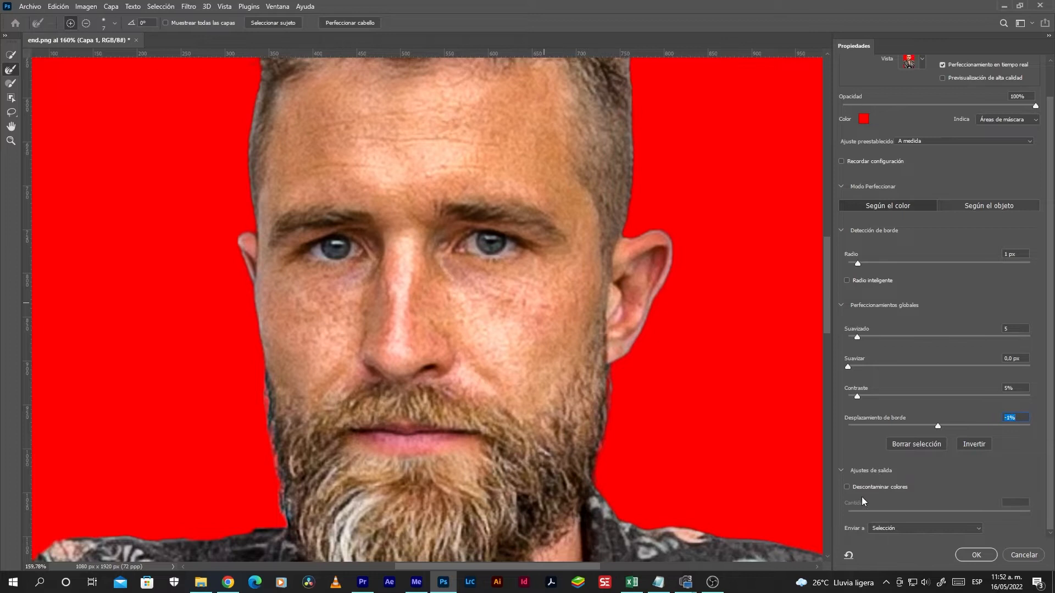
left_click(976, 555)
Step: Add a layer mask to Capa 1 from the refined selection to cut out the man
scroll(452, 364, "down", 5)
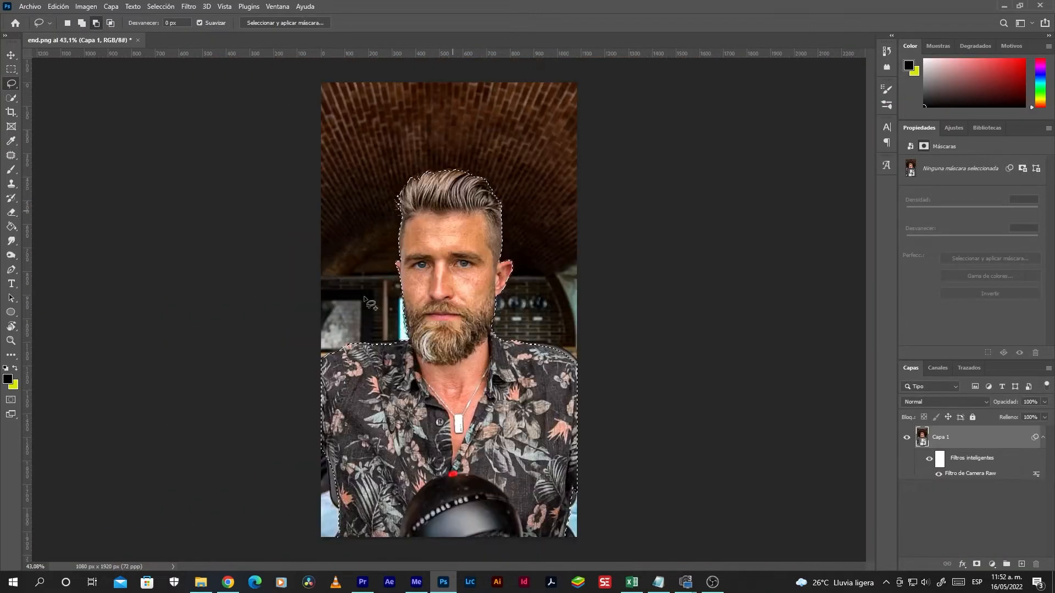
left_click(938, 440)
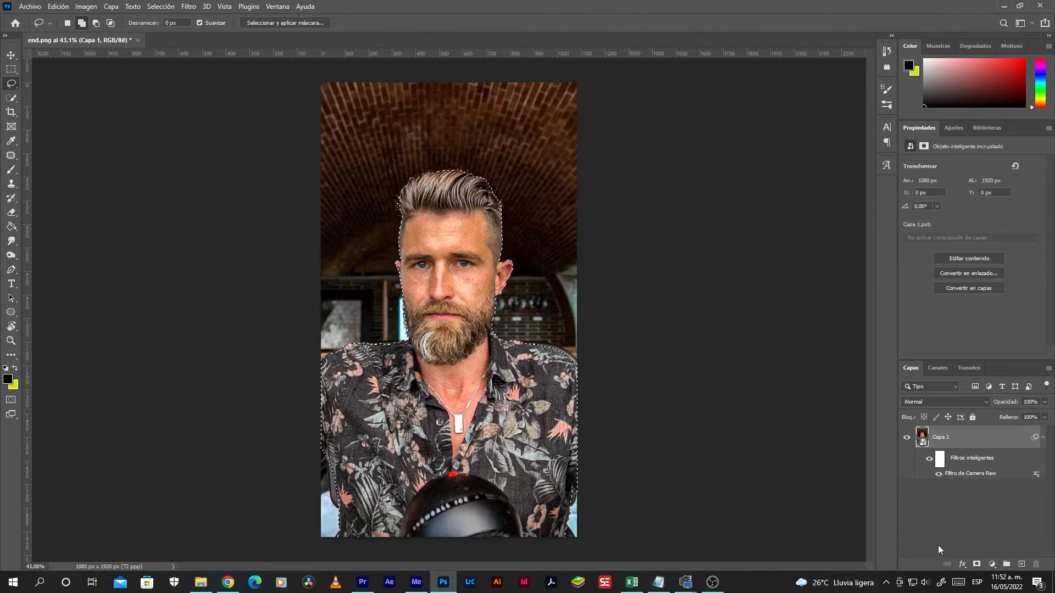
left_click(976, 565)
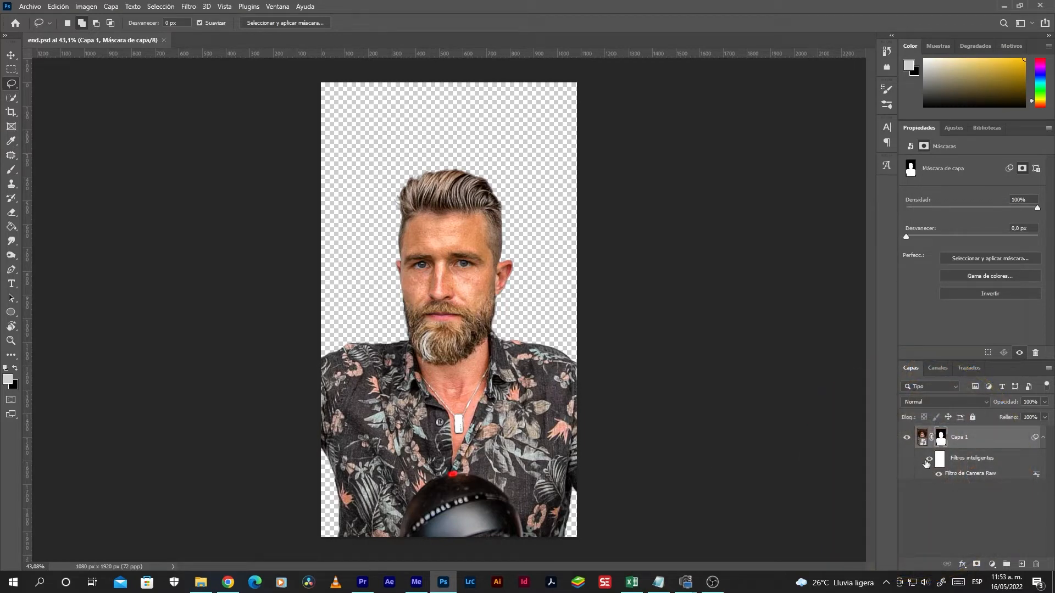
Step: Hide the smart filters on Capa 1 and quick-export the unfiltered cutout to the Material folder as a PNG named end 1
left_click(929, 462)
left_click(928, 463)
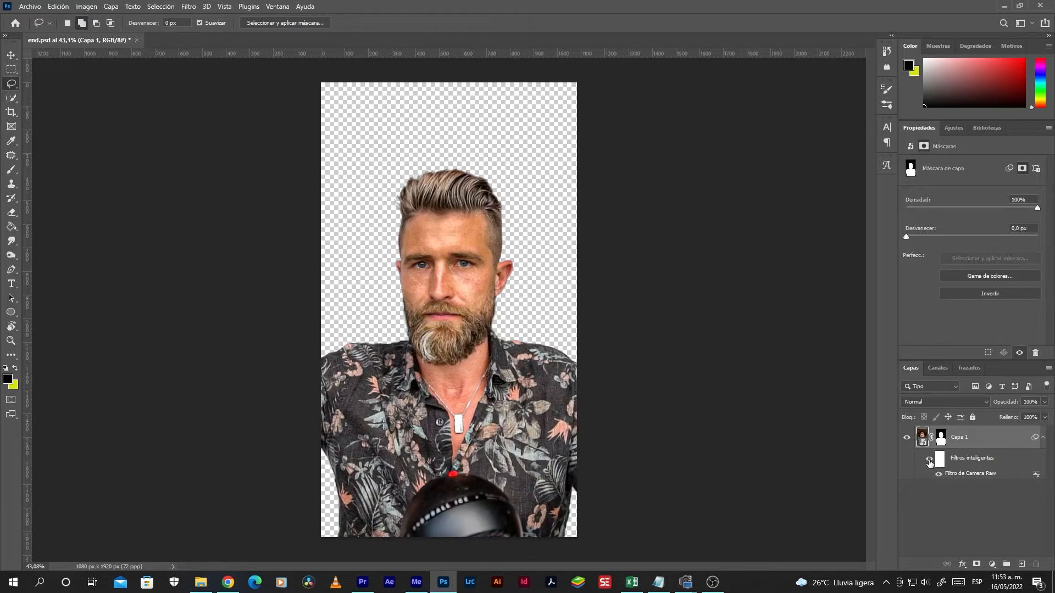
left_click(928, 463)
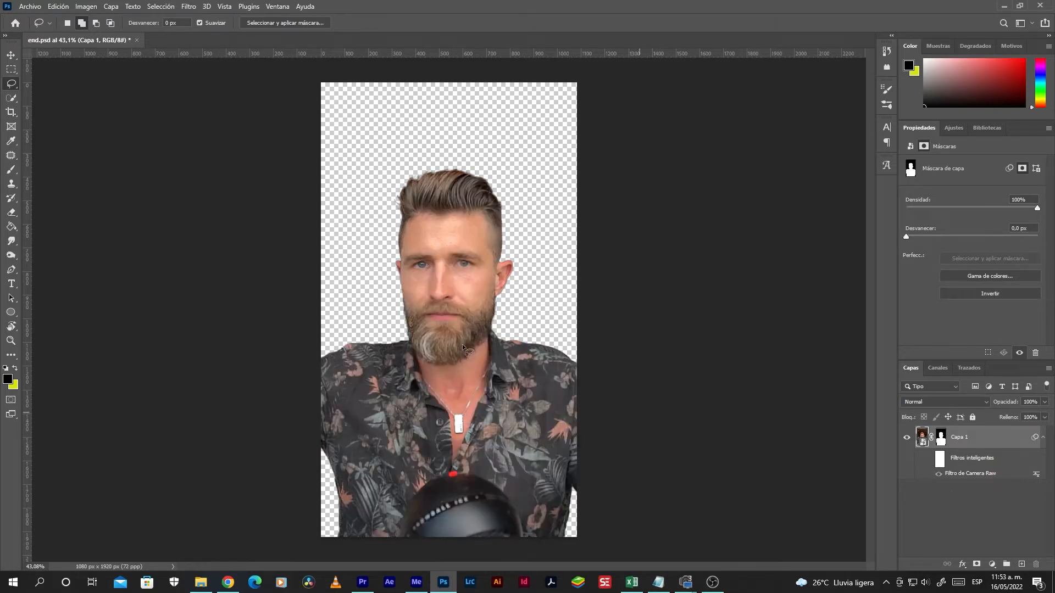
left_click(30, 7)
mouse_move(97, 180)
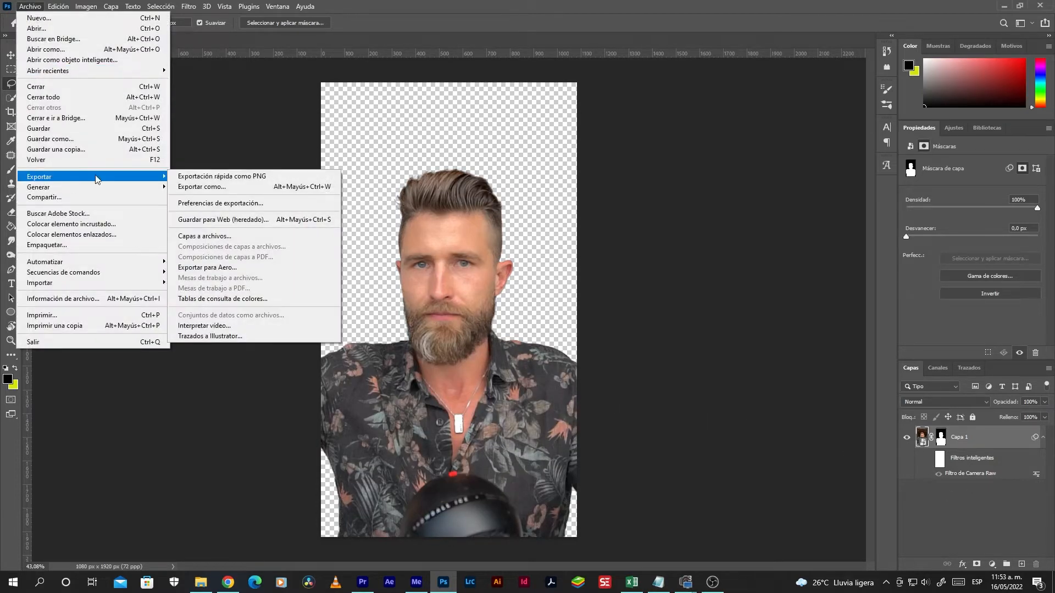
left_click(223, 177)
type("end 1")
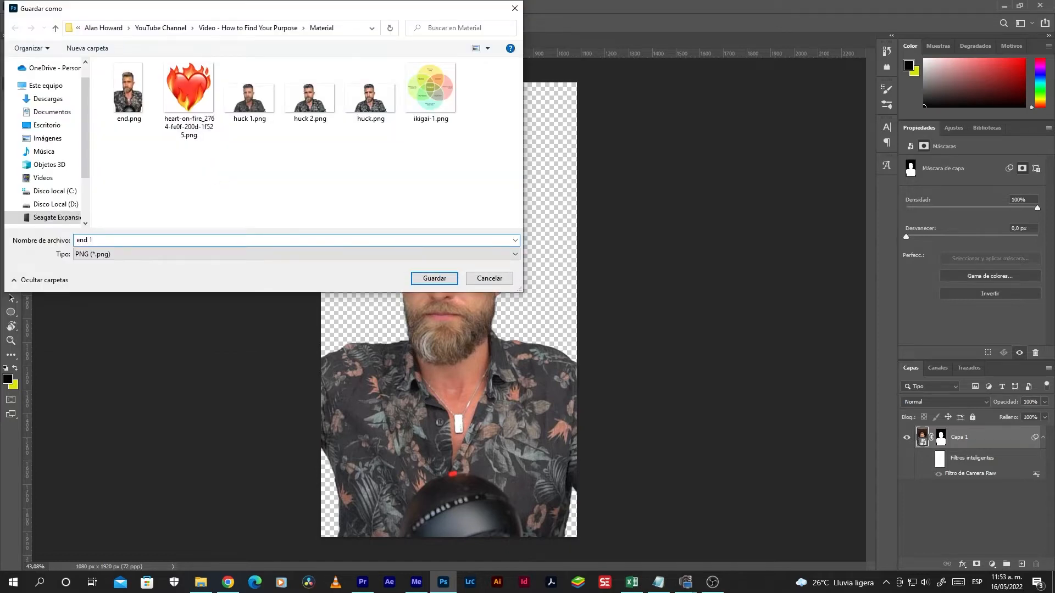
left_click(436, 279)
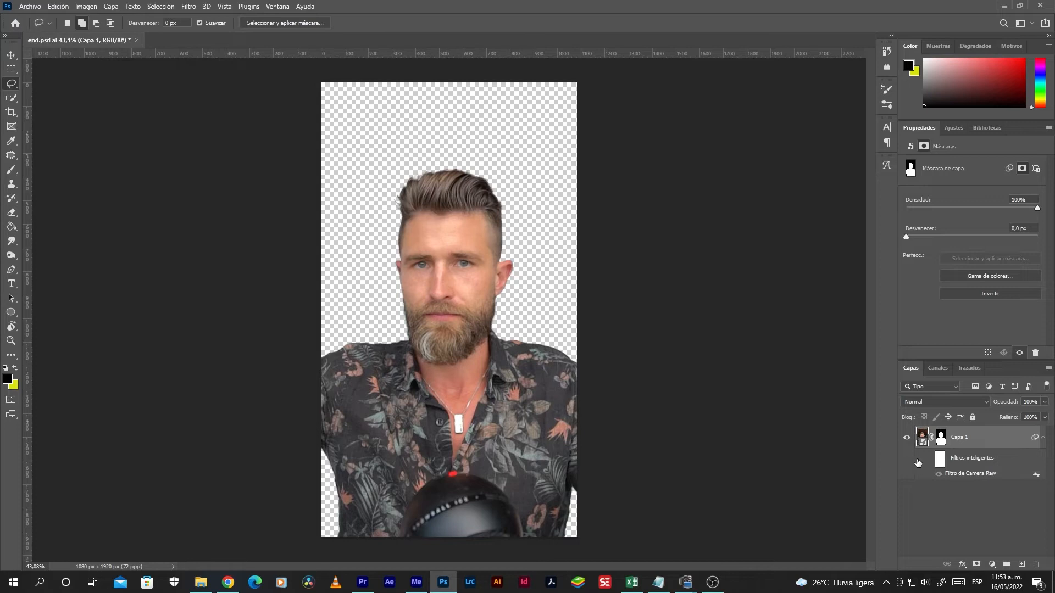
Step: Show the smart filters on Capa 1 again and quick-export the enhanced cutout as a PNG named end 2
left_click(928, 459)
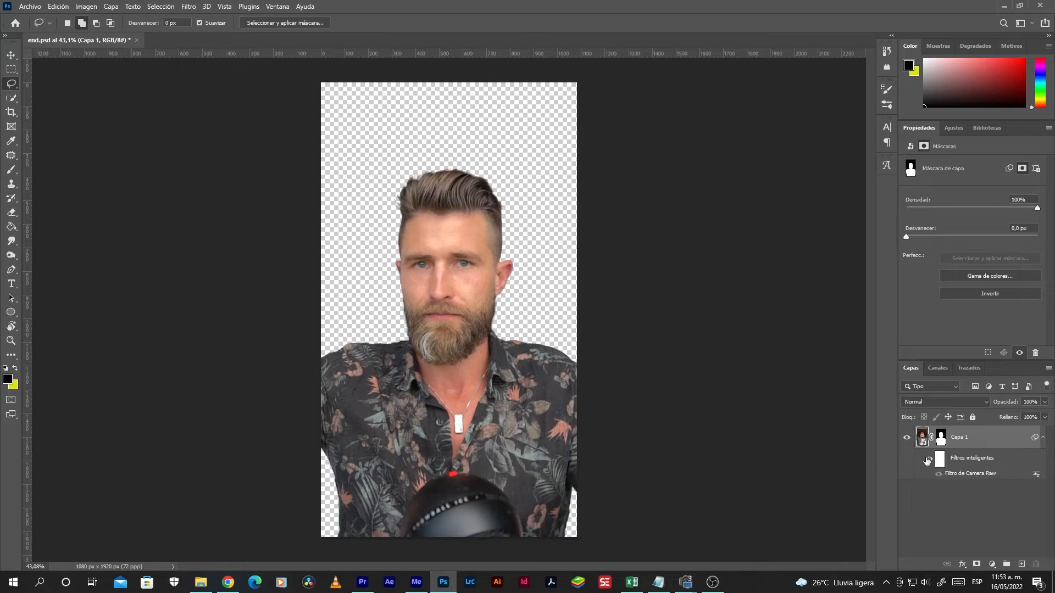
left_click(43, 7)
mouse_move(48, 177)
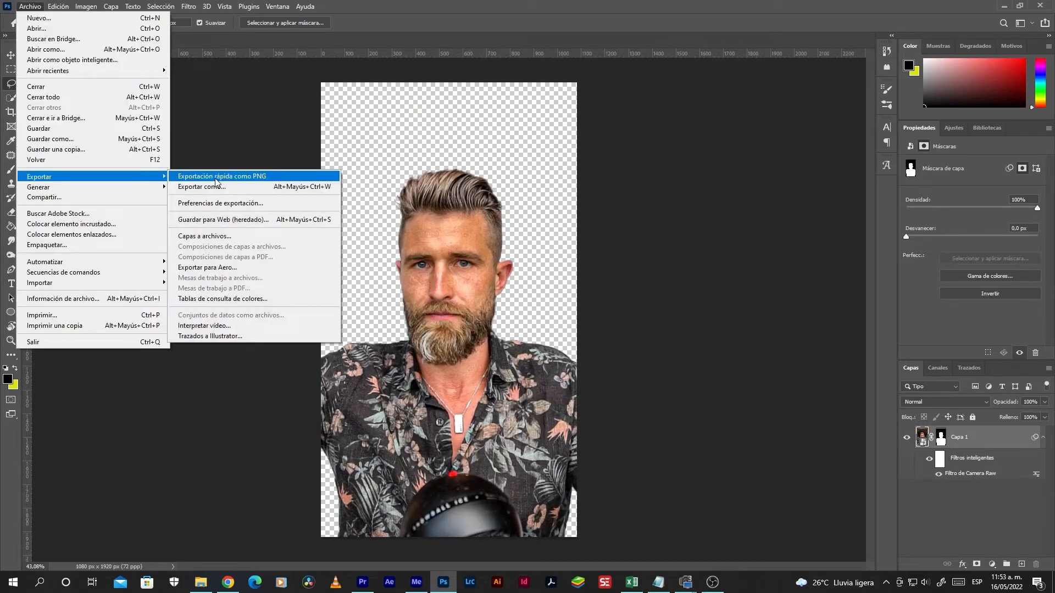
left_click(215, 177)
type("e")
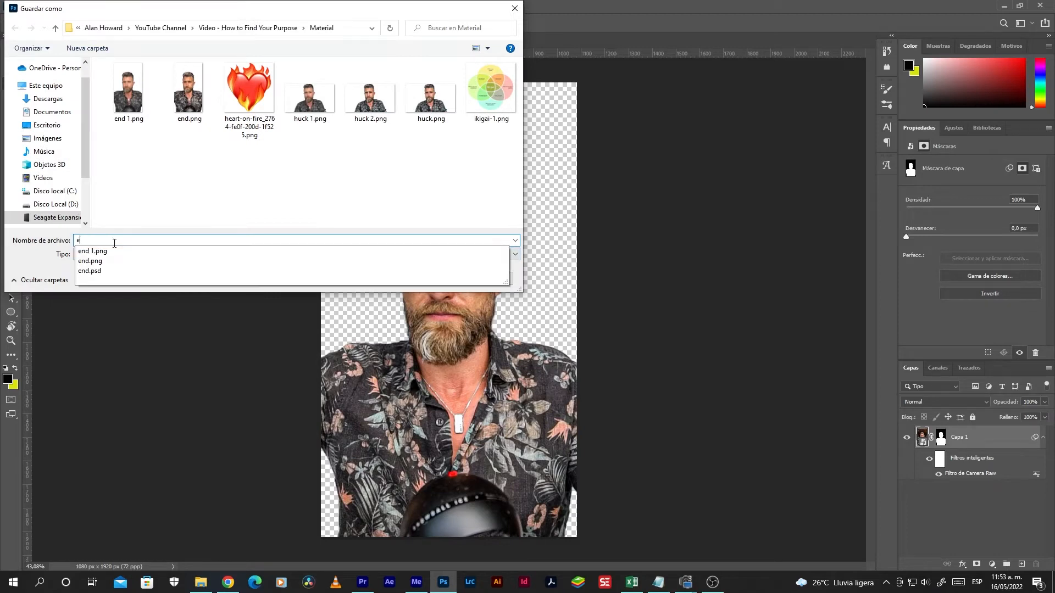
type("nd 2")
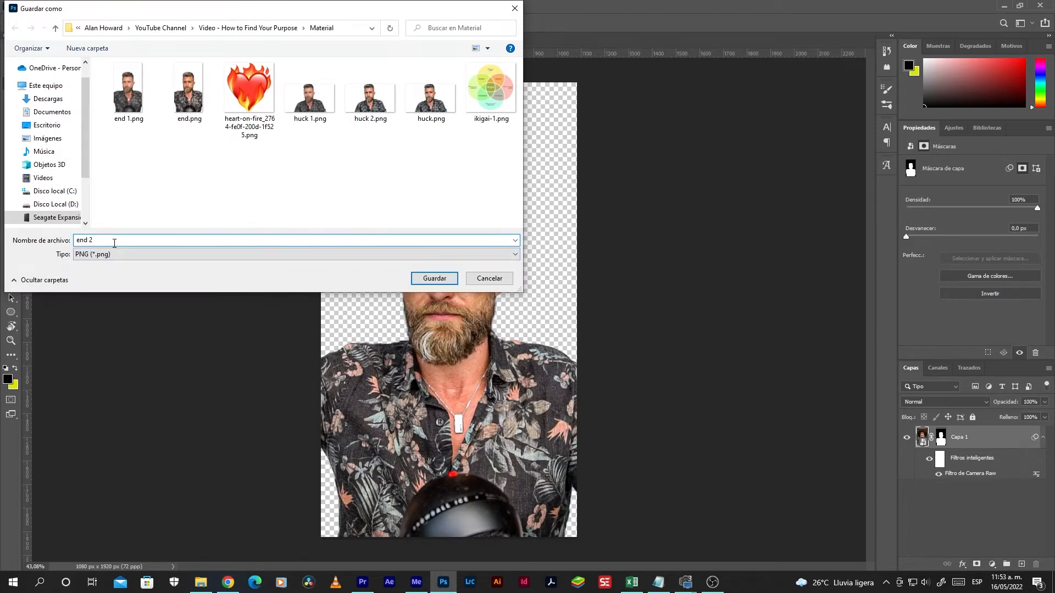
left_click(415, 283)
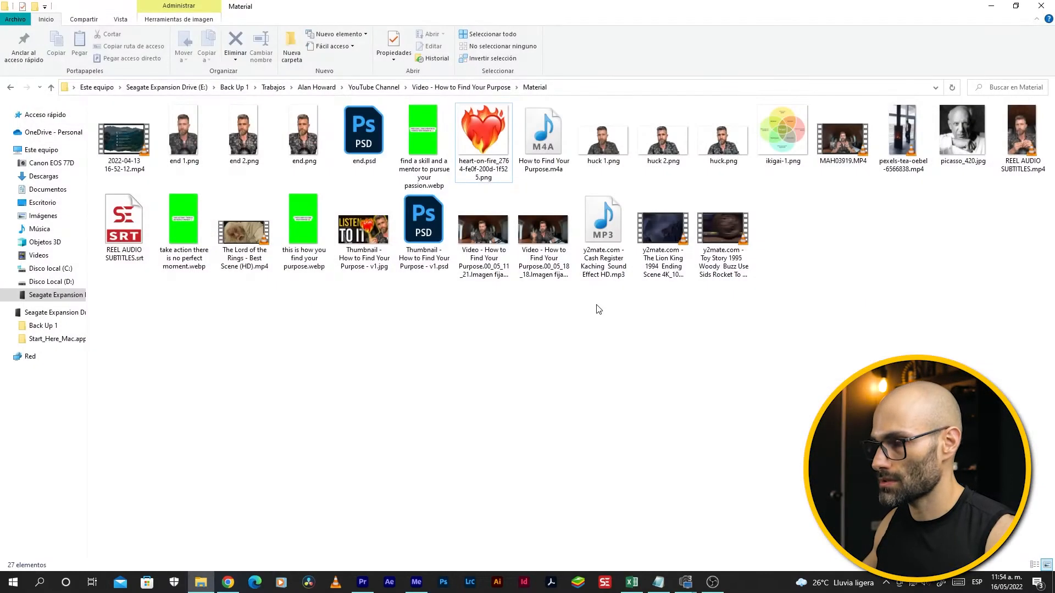
Step: Switch to Premiere Pro and import end 1.png and end 2.png from the Video - How to Find Your Purpose Material folder
left_click(192, 141)
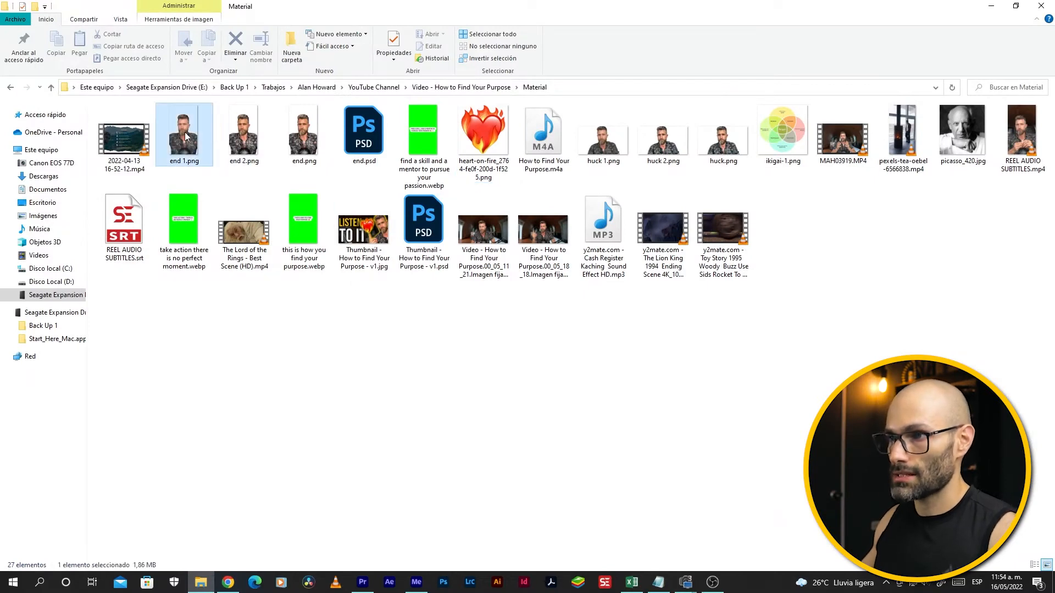
left_click(246, 141, "ctrl")
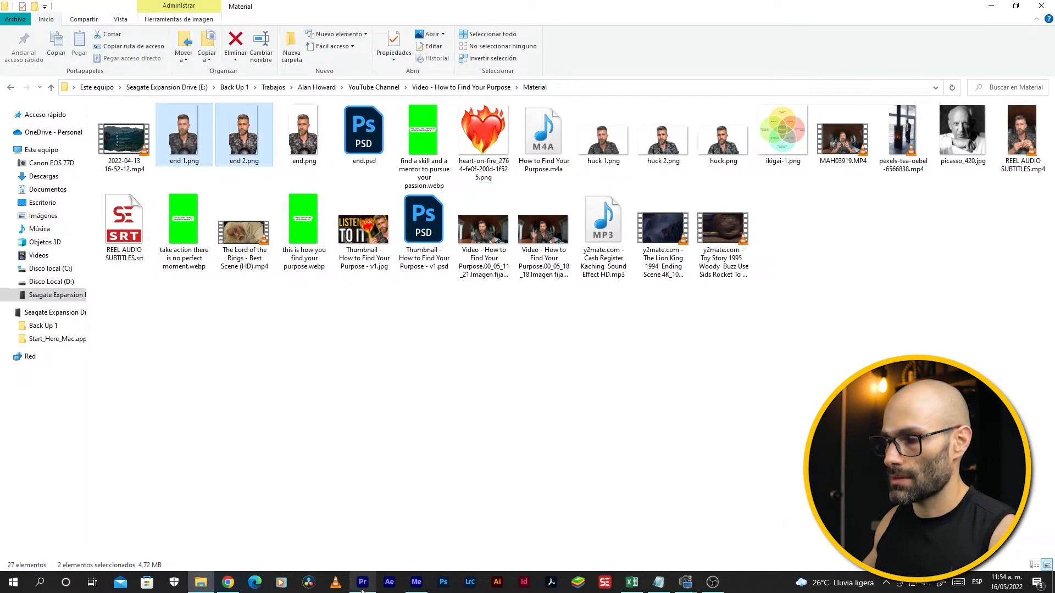
left_click(358, 587)
key("ctrl+i")
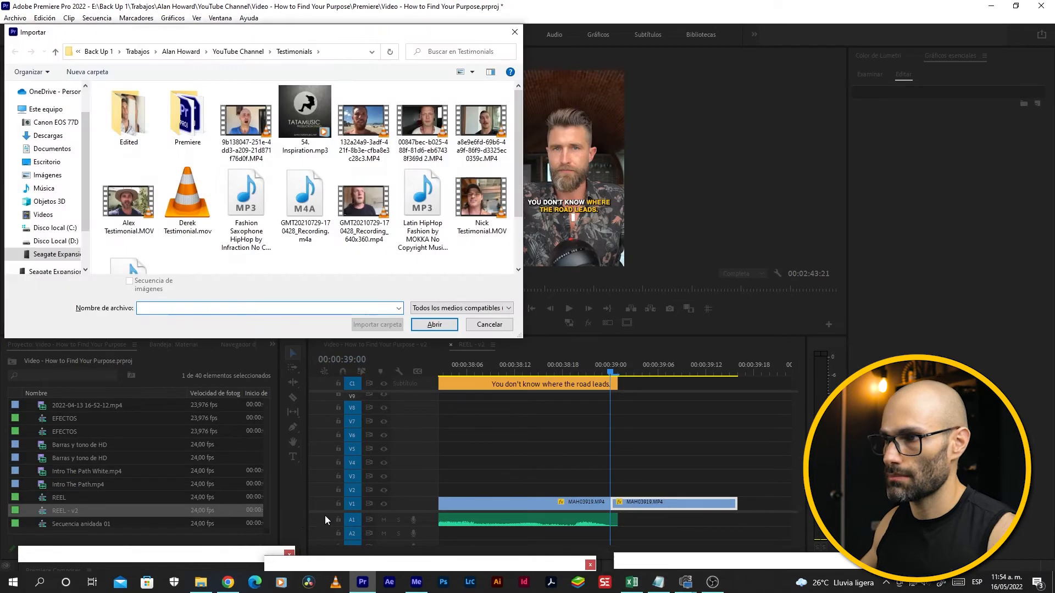
left_click(237, 53)
scroll(184, 176, "down", 5)
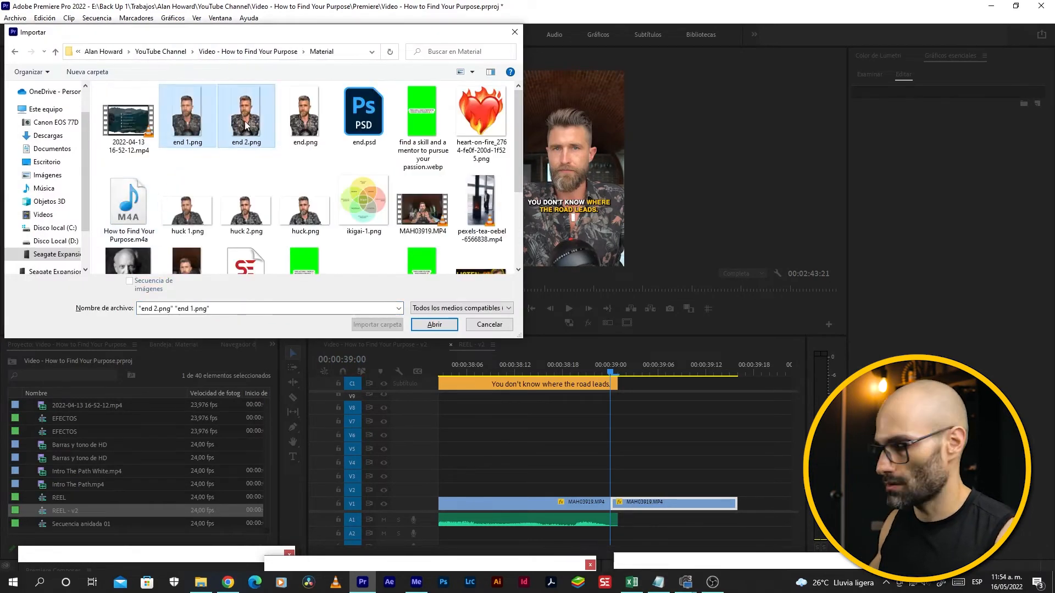
key("Return")
Step: Place end 1.png on track V2 at 00:00:39:00 and trim it to the end of the last clip on V1
left_click_drag(157, 421, 551, 483)
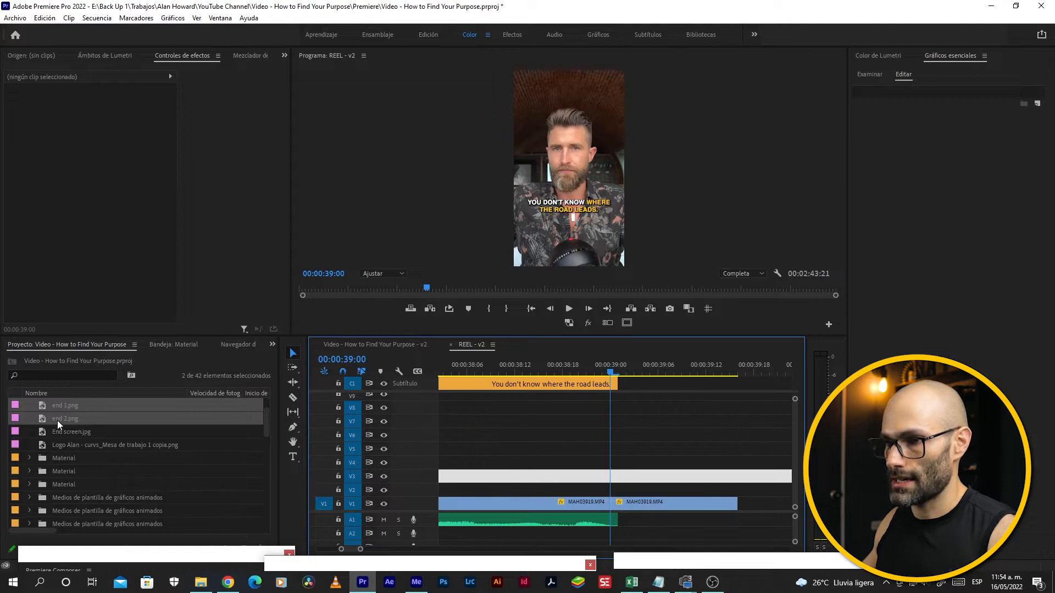
double_click(40, 405)
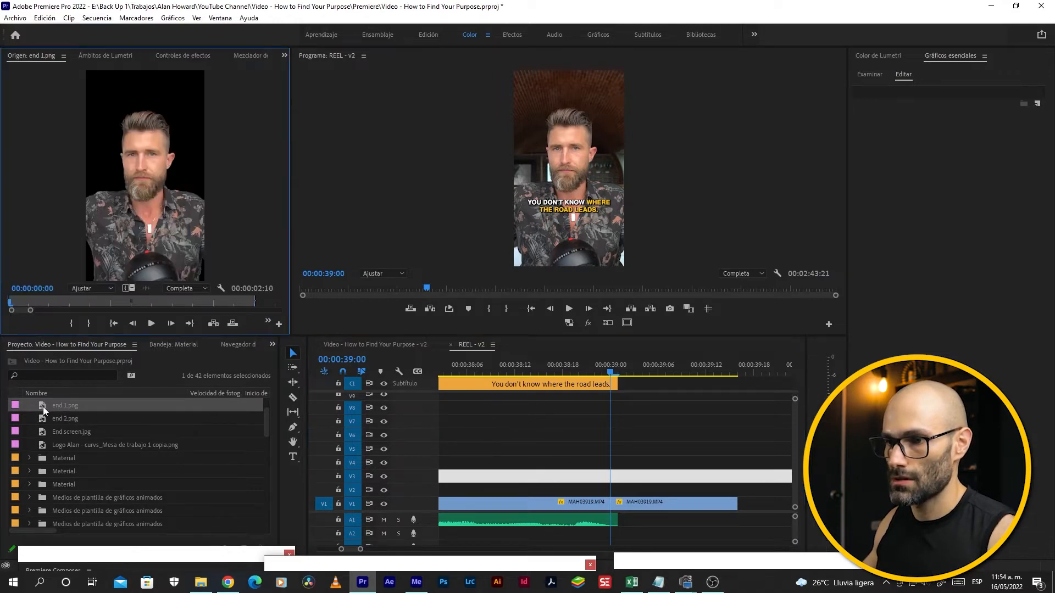
left_click_drag(43, 407, 553, 489)
key("equal")
key("c")
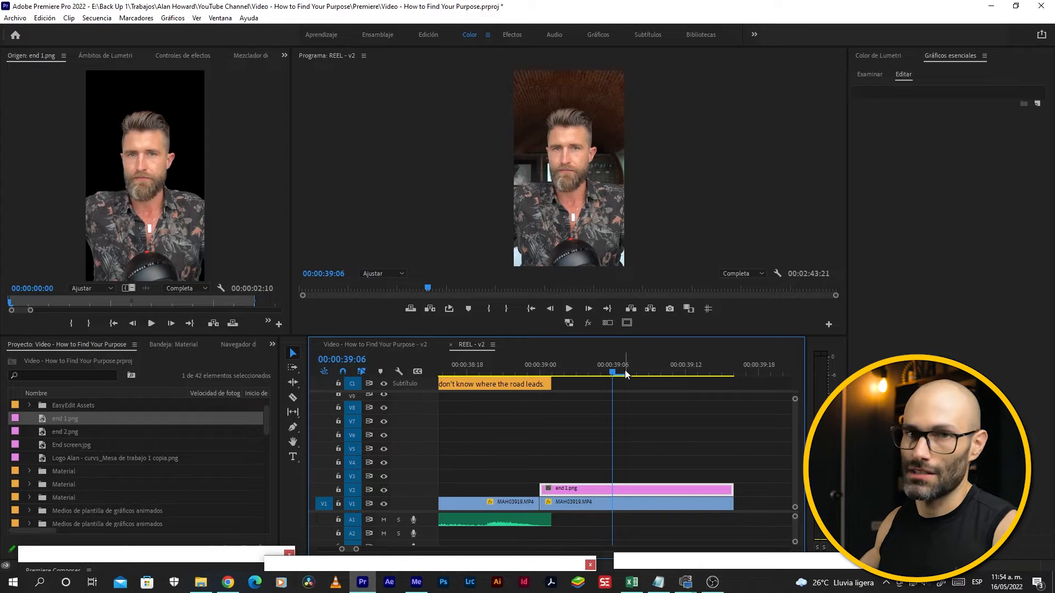
Step: Temporarily hide video track V1 to inspect the end 1.png cutout on its own, and return the playhead to 00:00:39:00
left_click(384, 504)
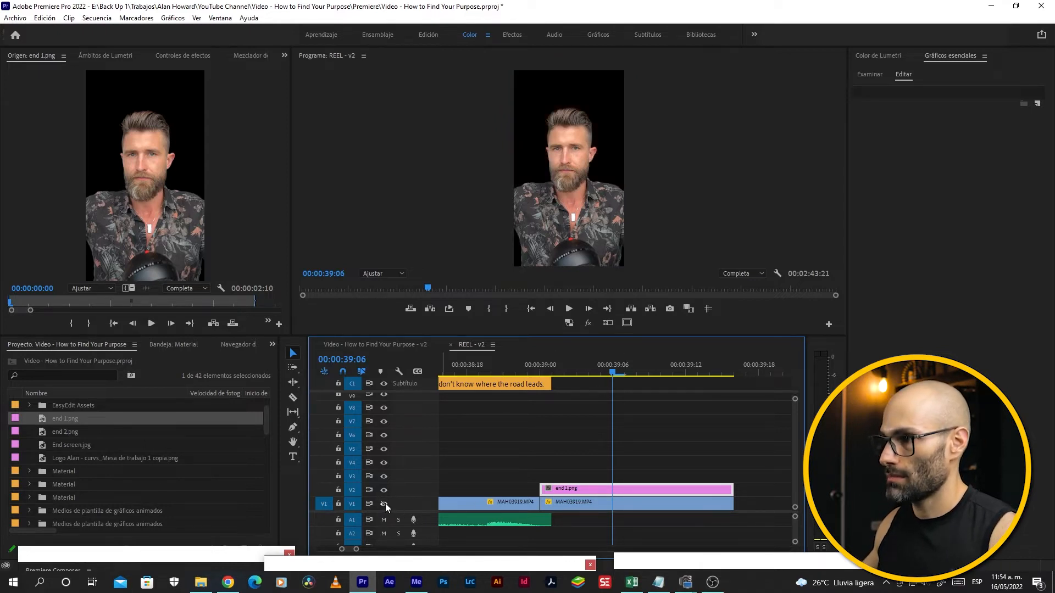
left_click(384, 504)
key("Up")
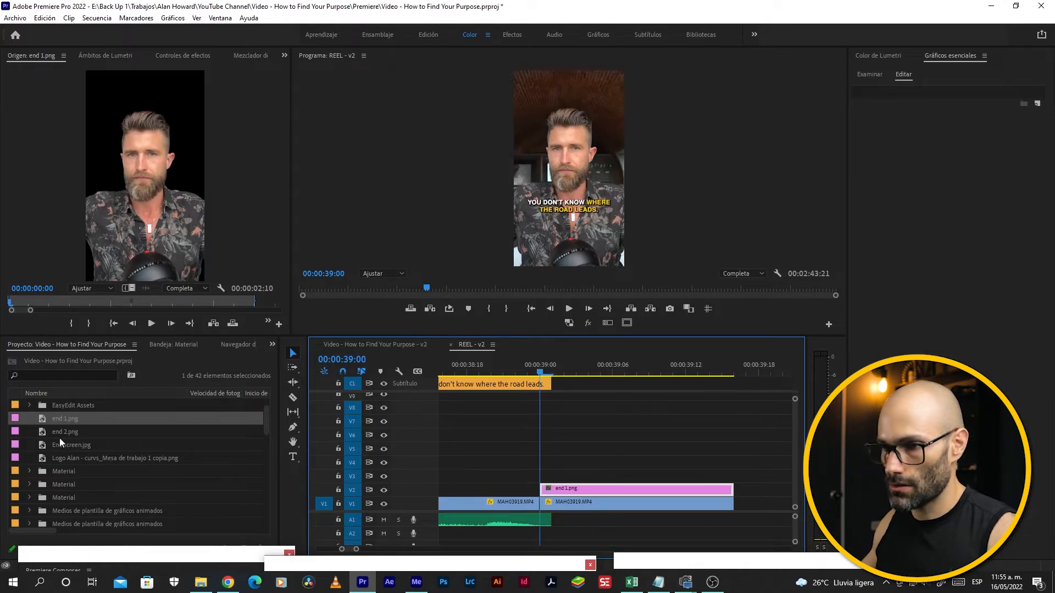
Step: Place end 2.png on track V3 directly above end 1.png and trim it to the same length
left_click_drag(44, 430, 543, 475)
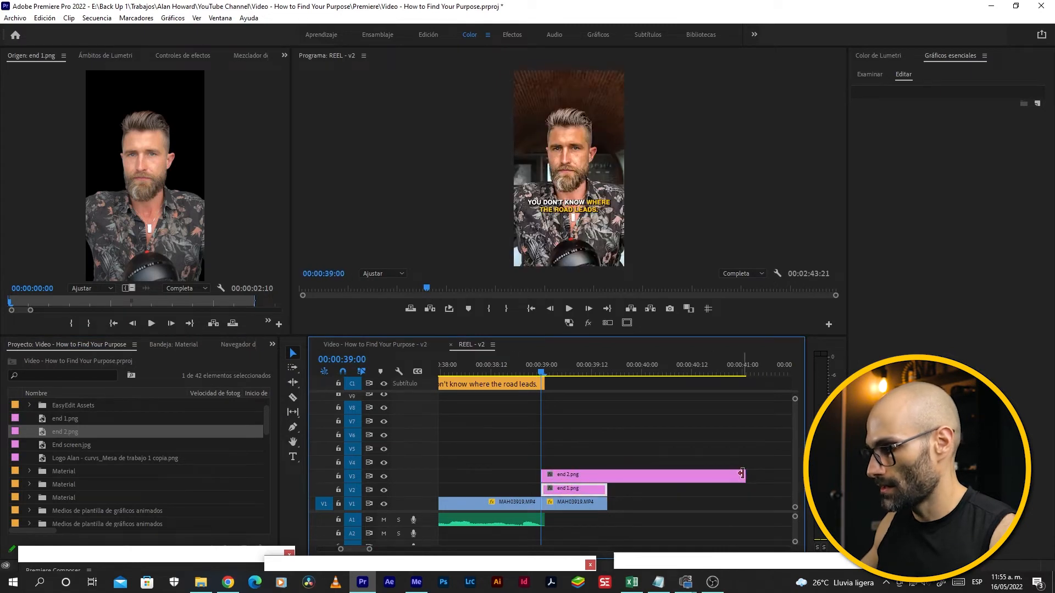
left_click_drag(744, 476, 607, 476)
key("equal")
key("equal")
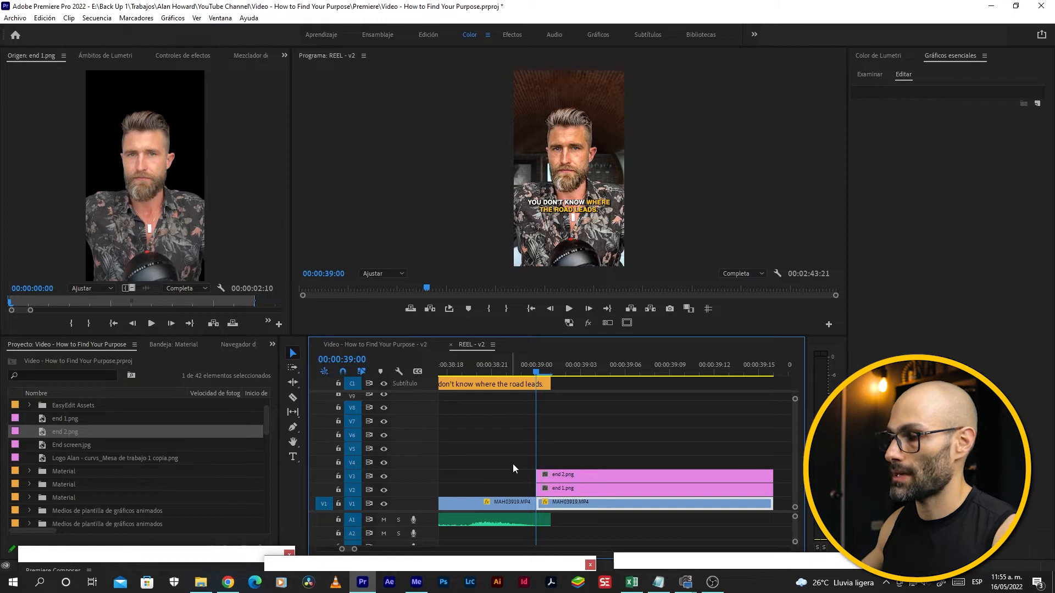
Step: Place the Capa de ajuste VERTICAL adjustment layer on track V4 above end 2.png, cut to the same length as the clips below
scroll(169, 457, "up", 1)
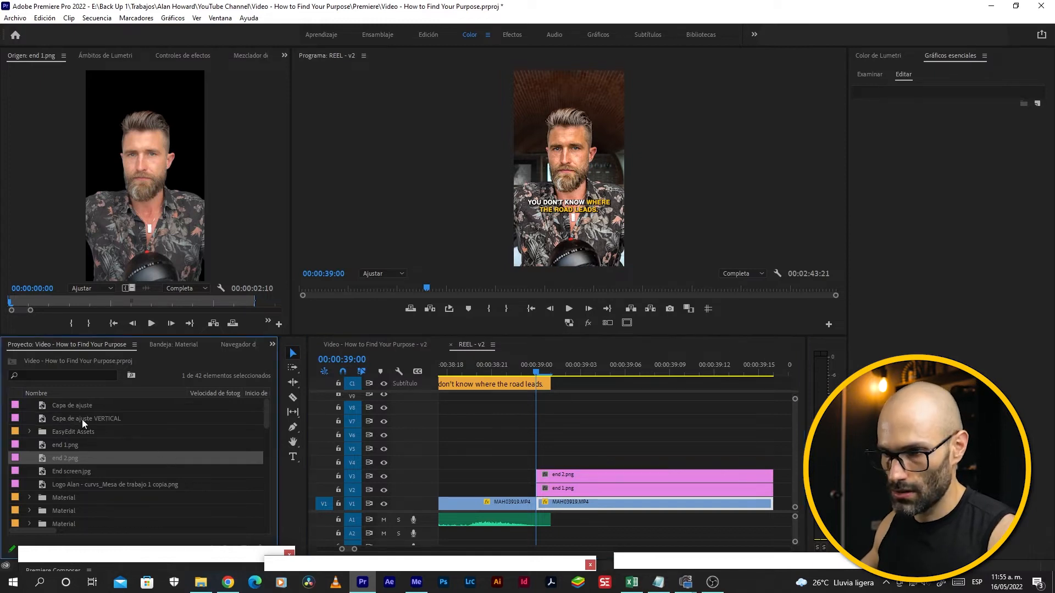
left_click_drag(70, 418, 619, 468)
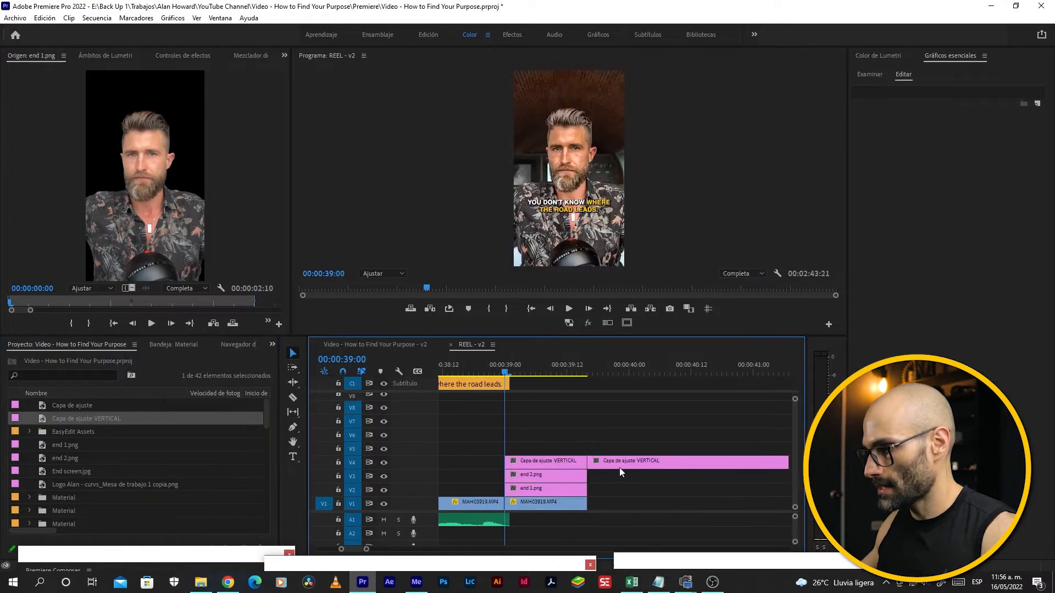
key("ctrl+z")
scroll(553, 453, "up", 1)
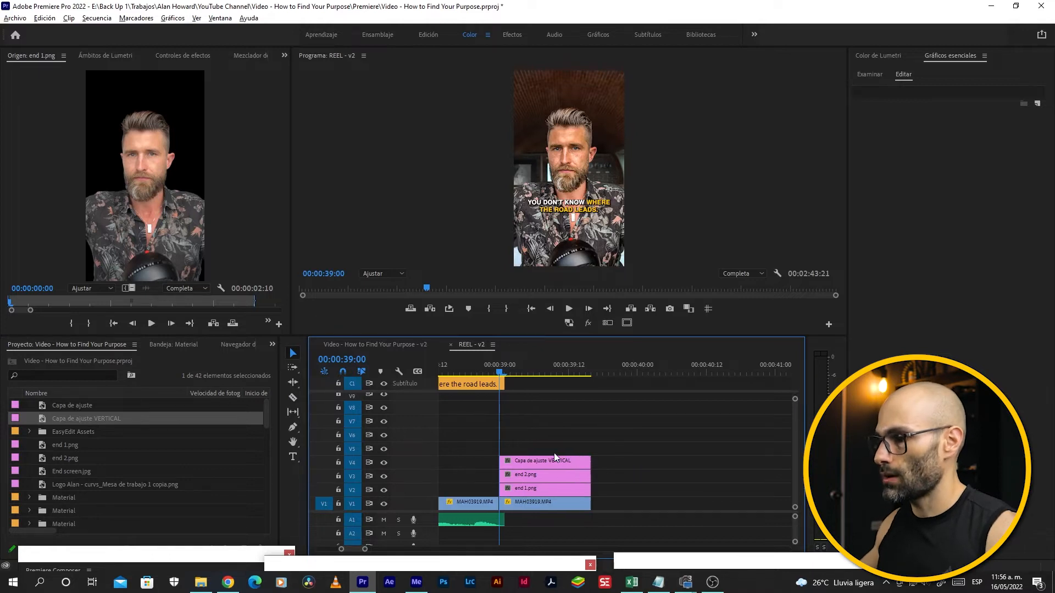
Step: Find the Transformar video effect, apply it to the Capa de ajuste VERTICAL clip on V4, and display that clip's effect settings
scroll(554, 452, "up", 4)
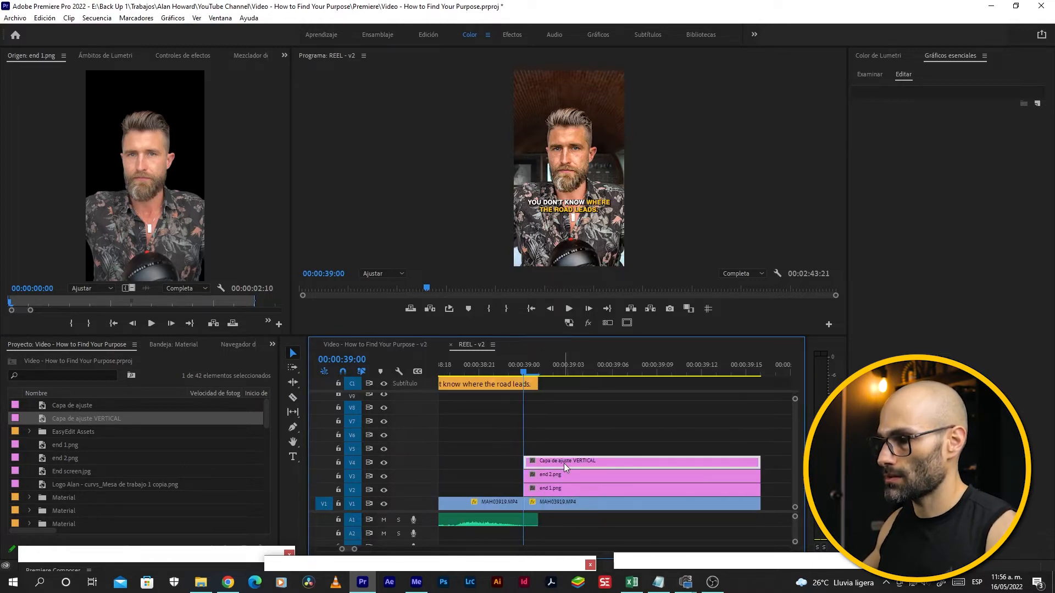
left_click(272, 344)
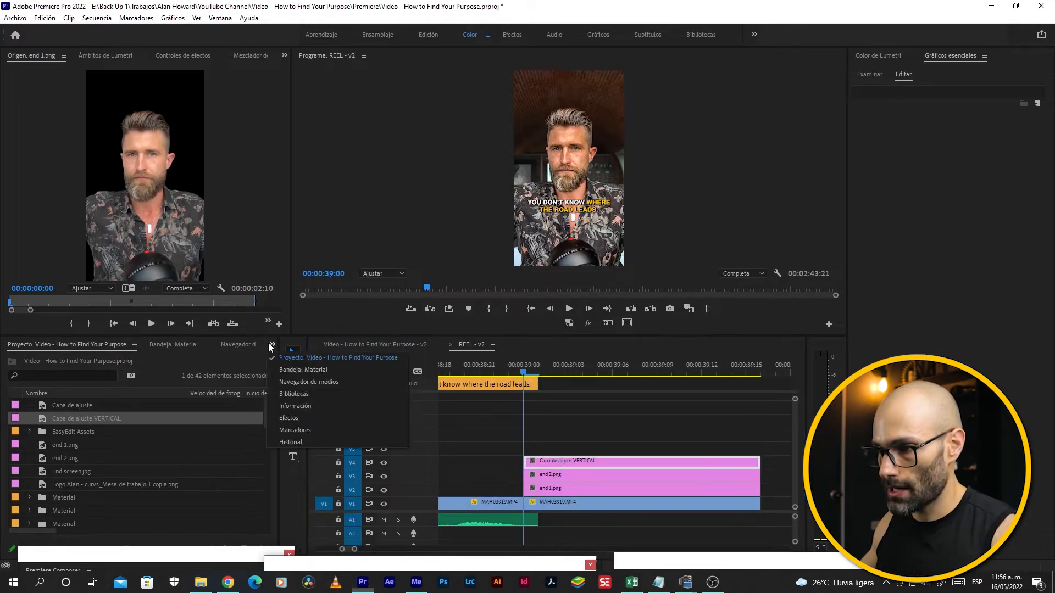
left_click(288, 418)
left_click(39, 360)
type("transfo")
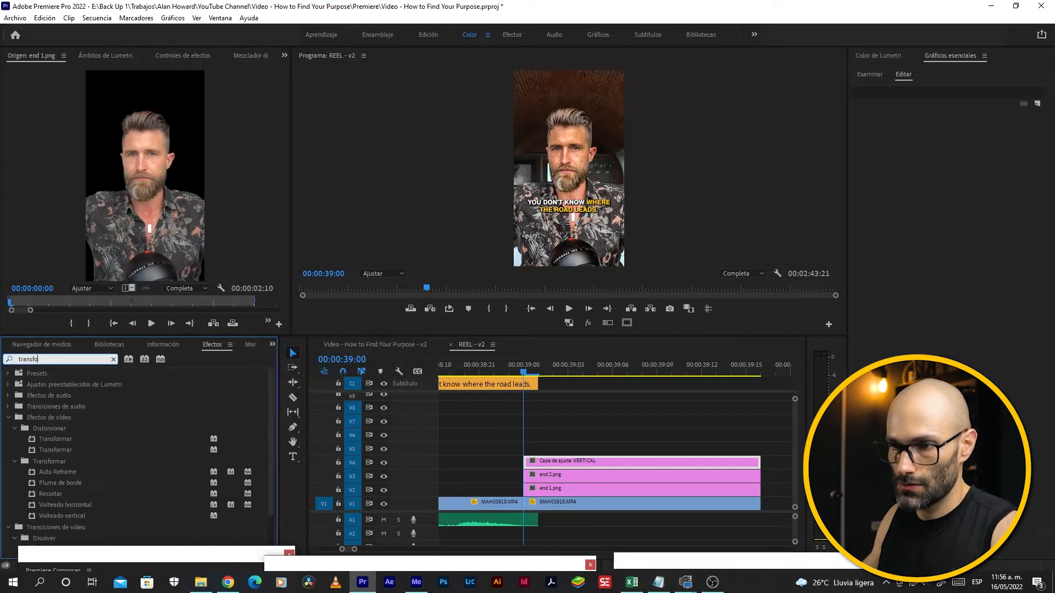
type("rmar")
left_click_drag(50, 449, 541, 459)
left_click(177, 55)
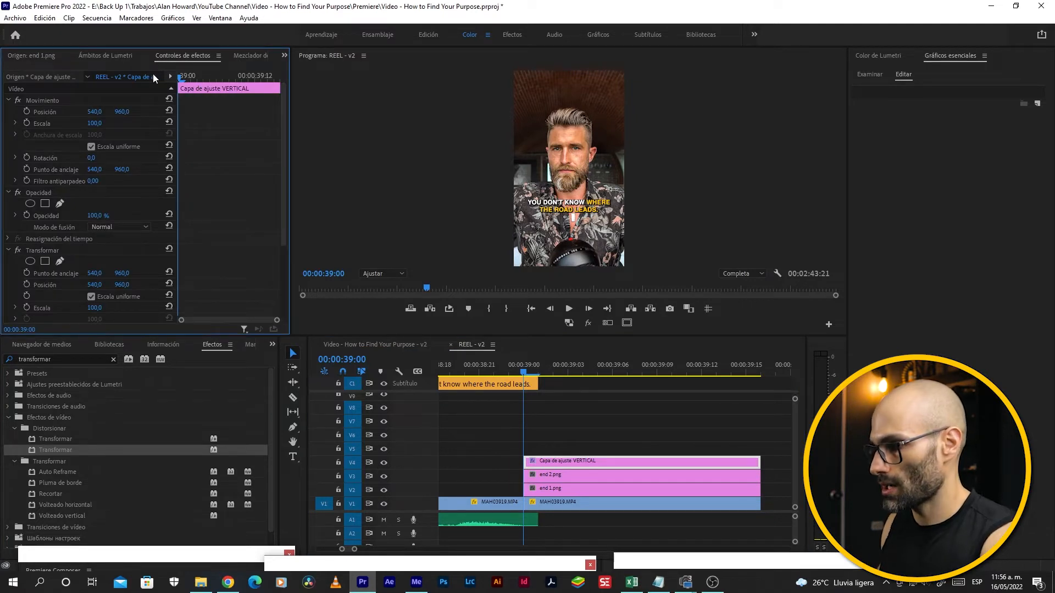
Step: In Transformar, set the shutter angle to 360 and keyframe Escala from 100 at 00:00:39:00 to 135 at 00:00:39:05
key("shift+Right")
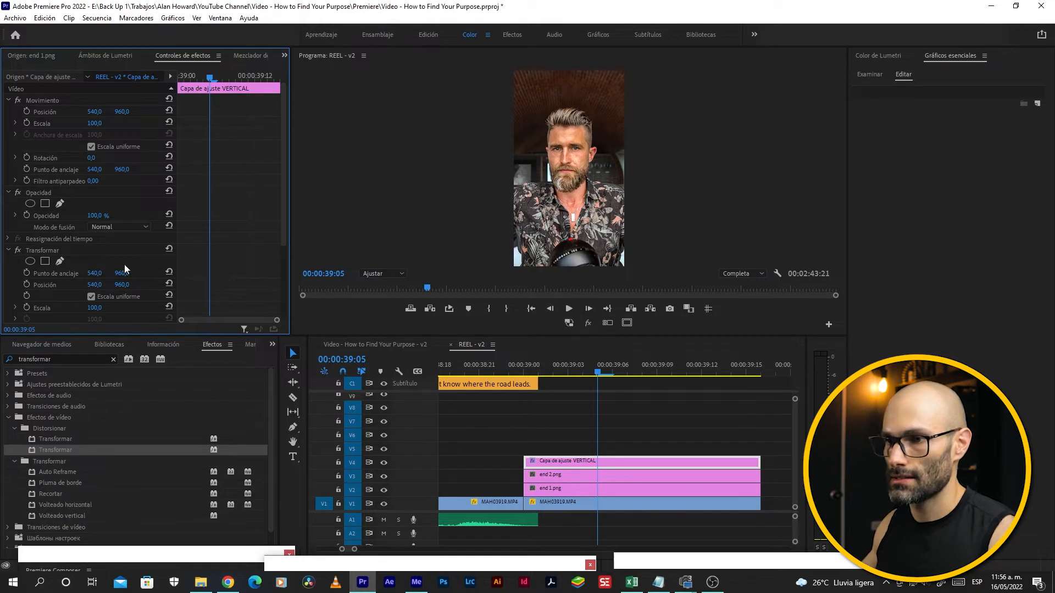
scroll(125, 265, "down", 4)
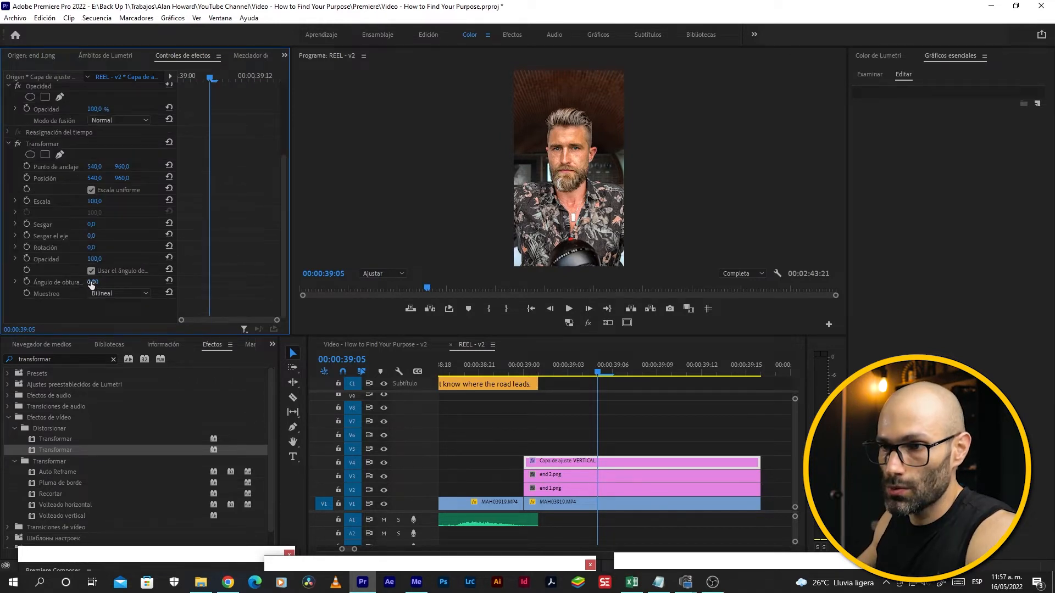
left_click_drag(96, 282, 102, 283)
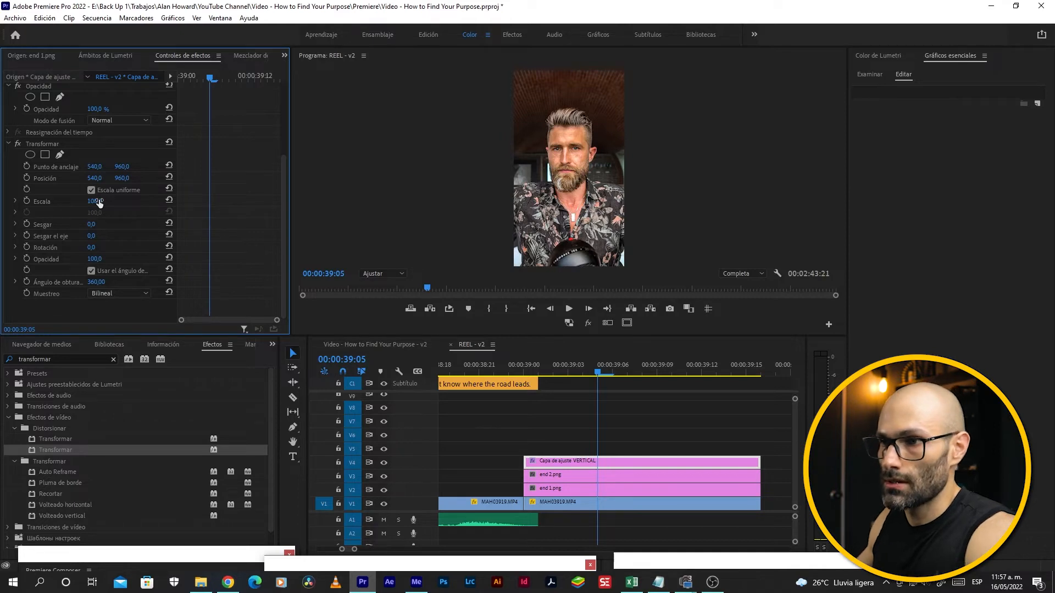
left_click_drag(96, 201, 102, 202)
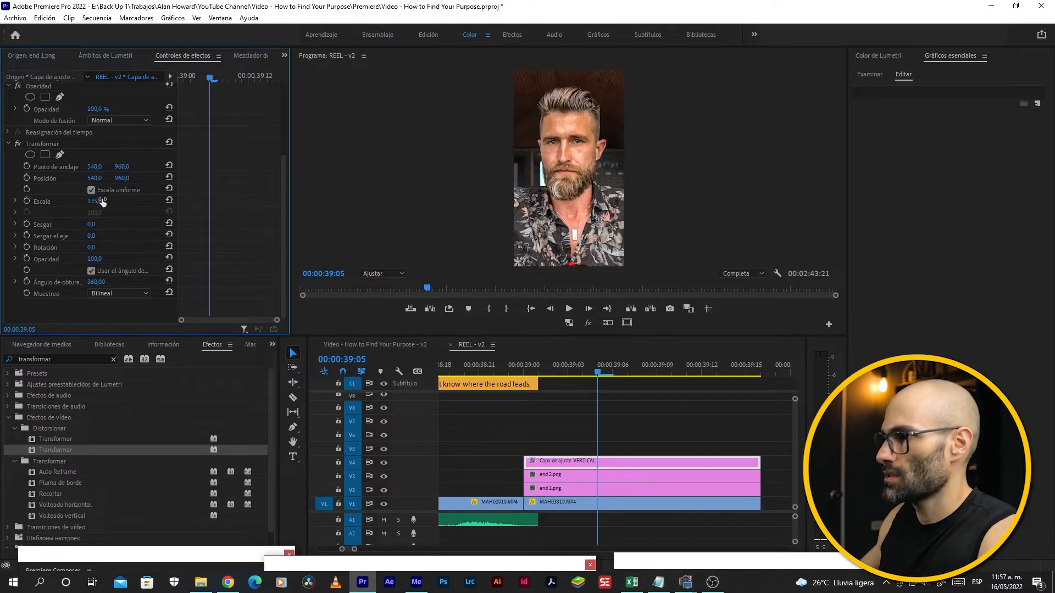
left_click(26, 200)
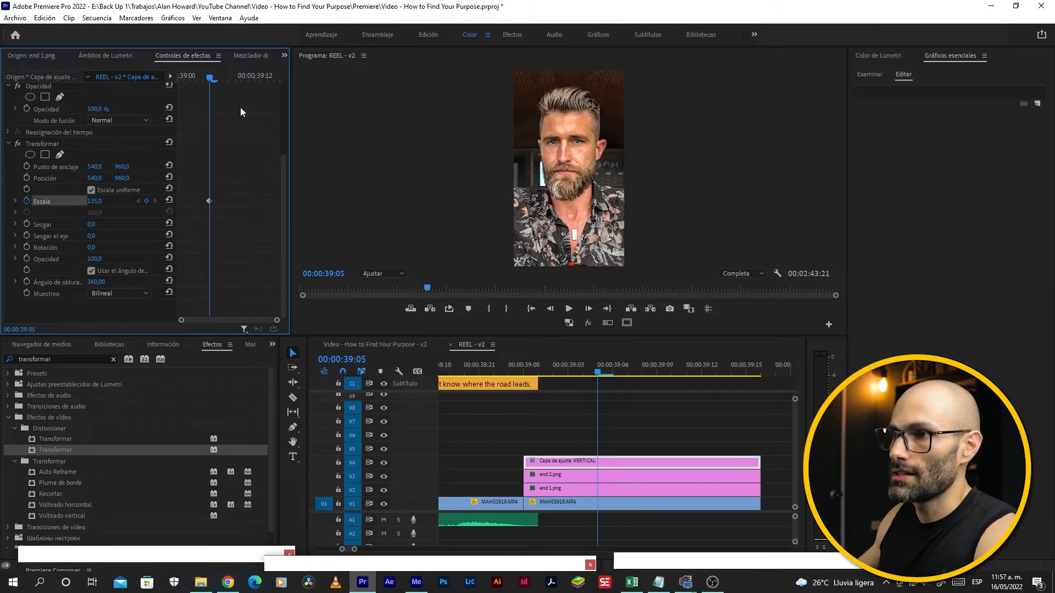
left_click_drag(201, 78, 143, 79)
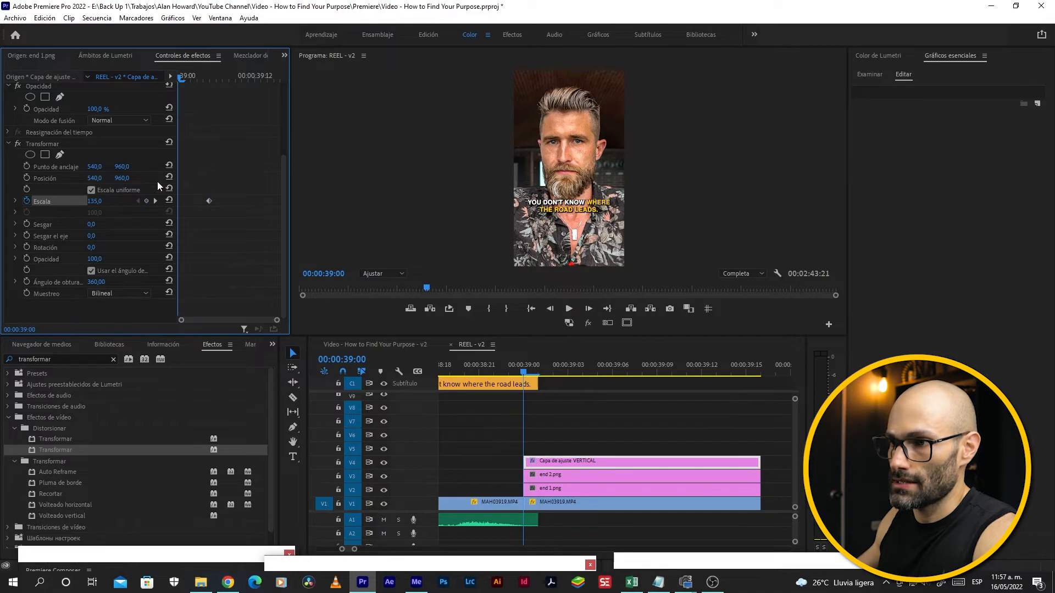
left_click(170, 202)
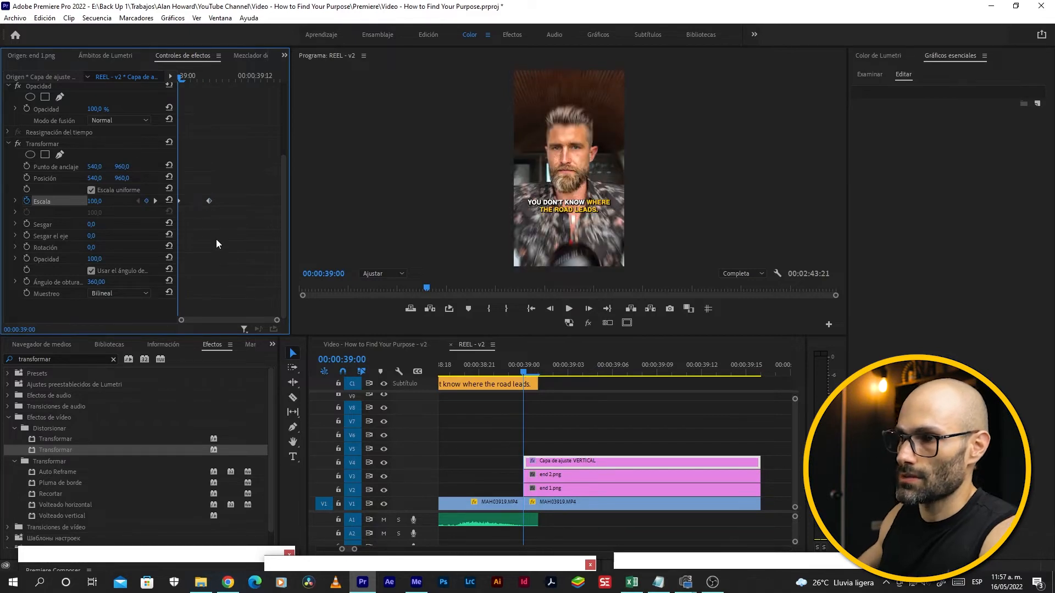
Step: Preview the zoom and set the Transformar Escala keyframe at 00:00:39:05 to 150
key("space")
key("space")
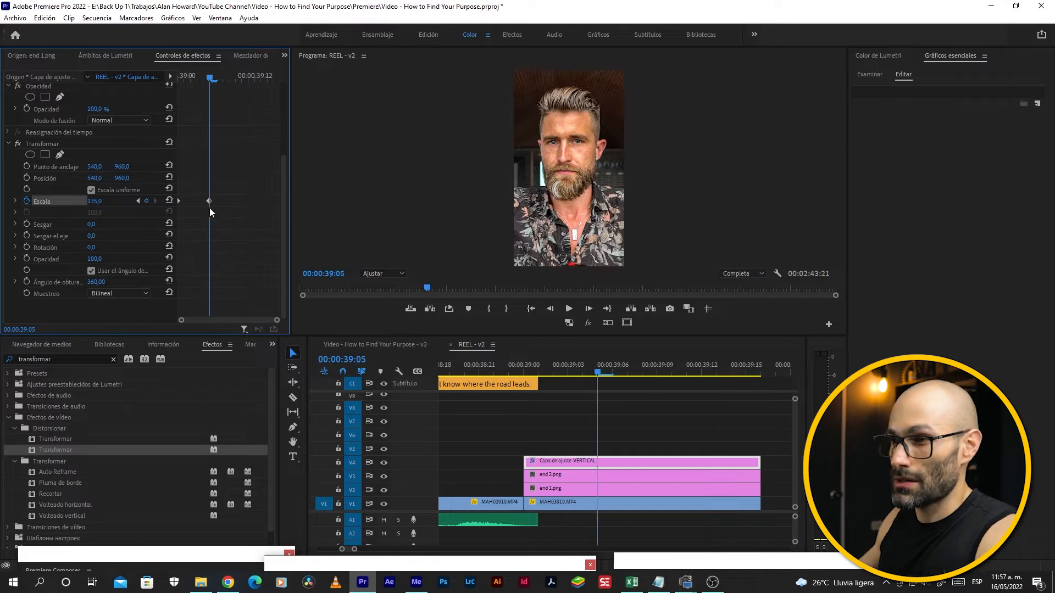
left_click(99, 203)
type("150")
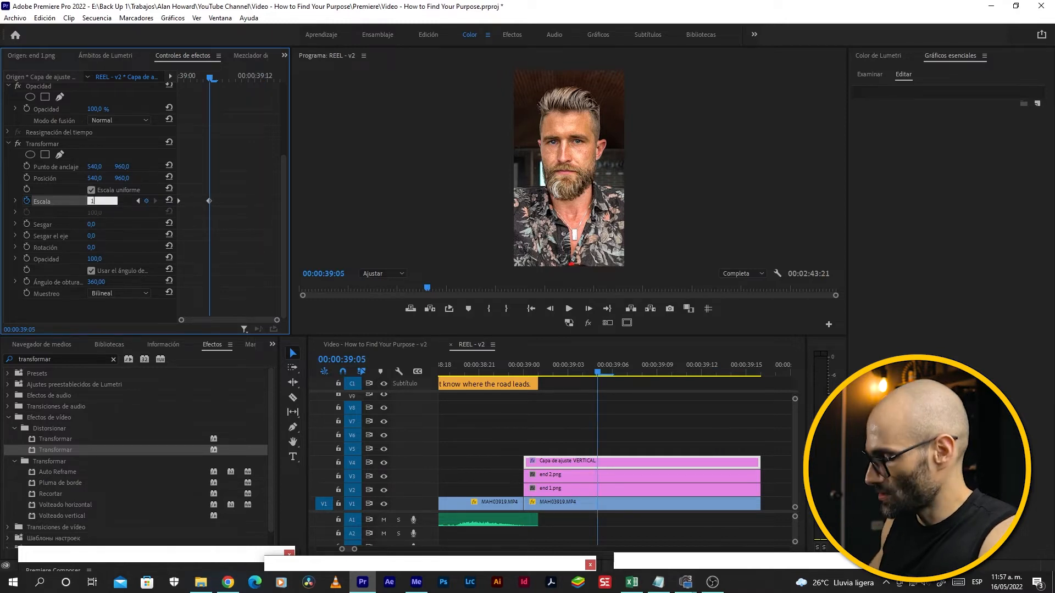
key("Return")
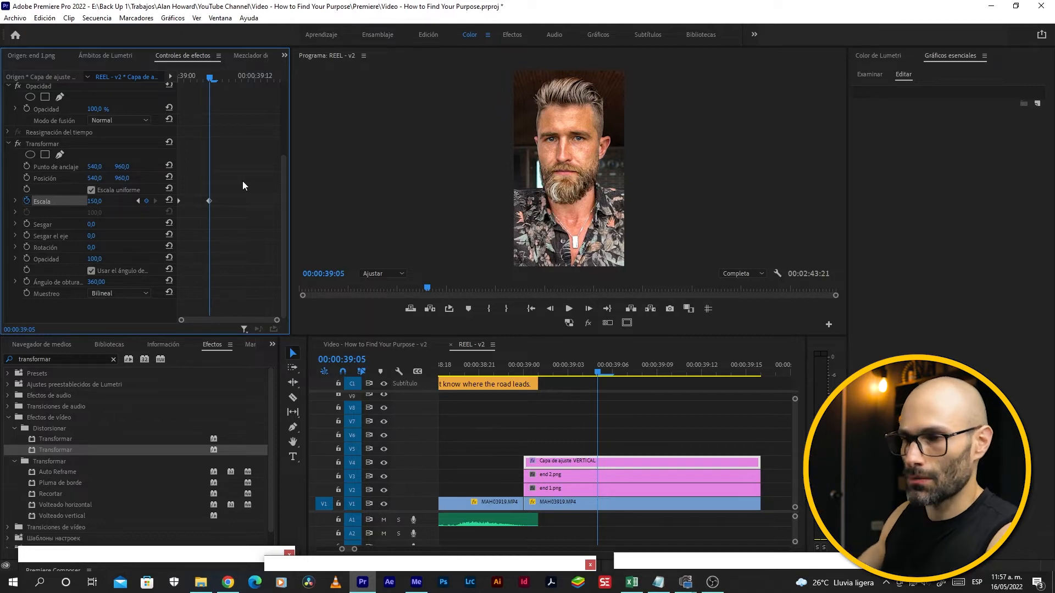
Step: Keyframe the Transformar Rotación from 0 at 00:00:39:00 to -10° at 00:00:39:05
left_click_drag(209, 78, 84, 160)
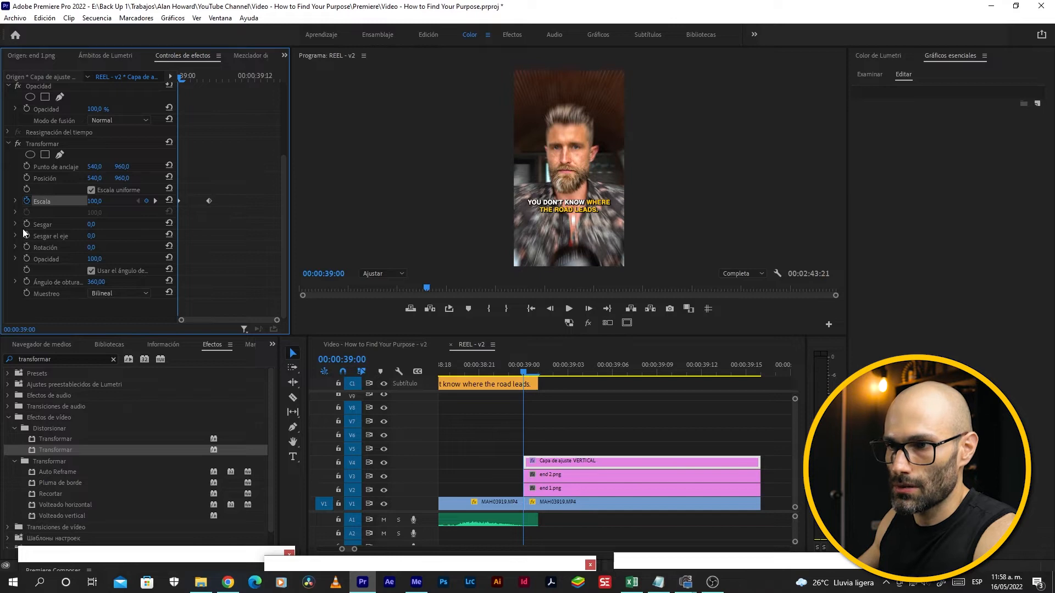
left_click(26, 246)
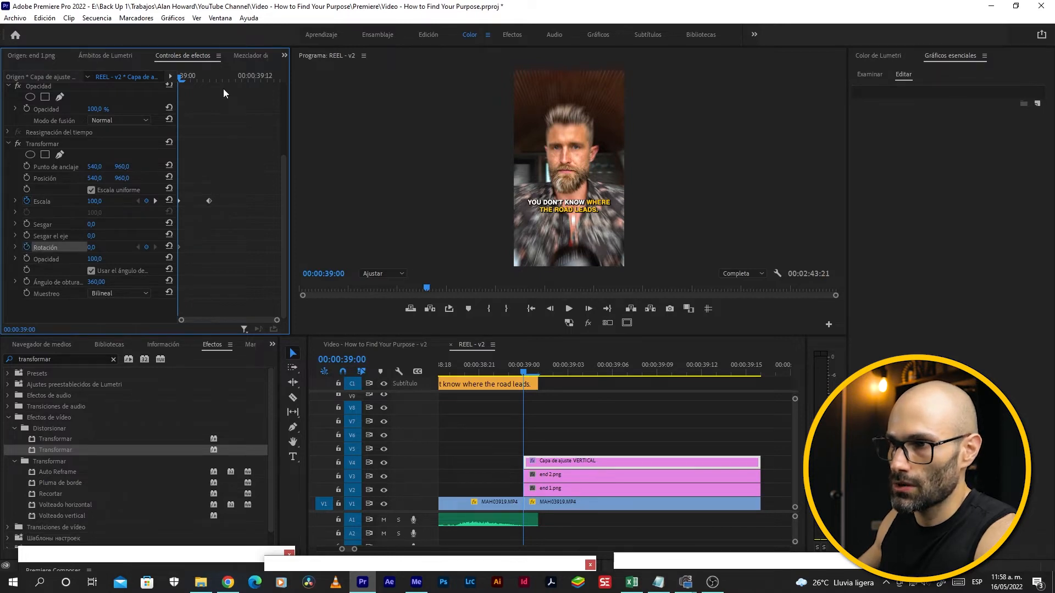
left_click_drag(182, 77, 209, 82)
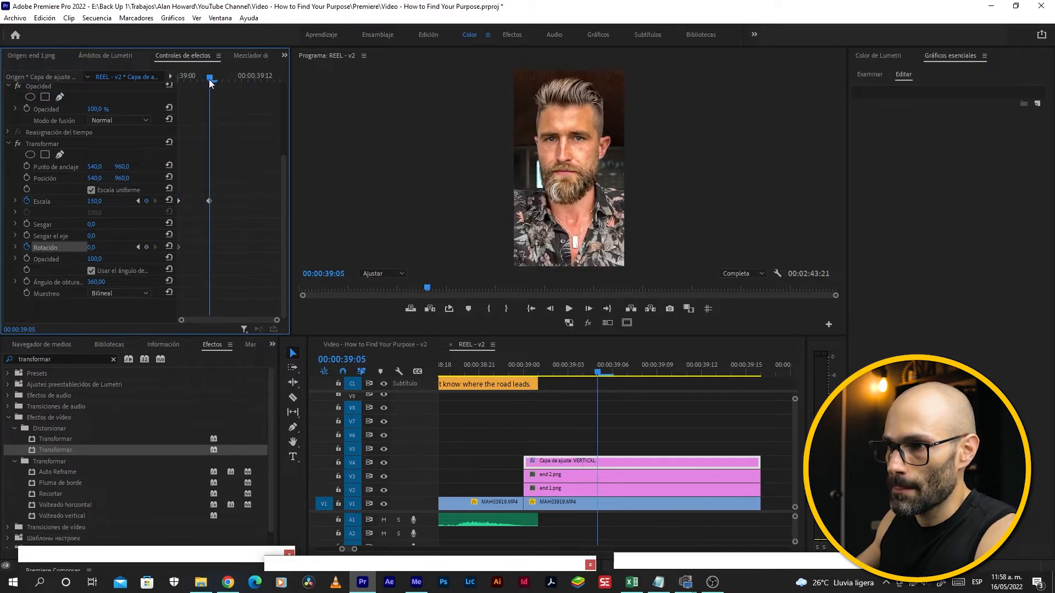
mouse_move(91, 247)
left_mouse_down()
mouse_move(79, 247)
mouse_move(98, 247)
left_mouse_up()
left_click(100, 246)
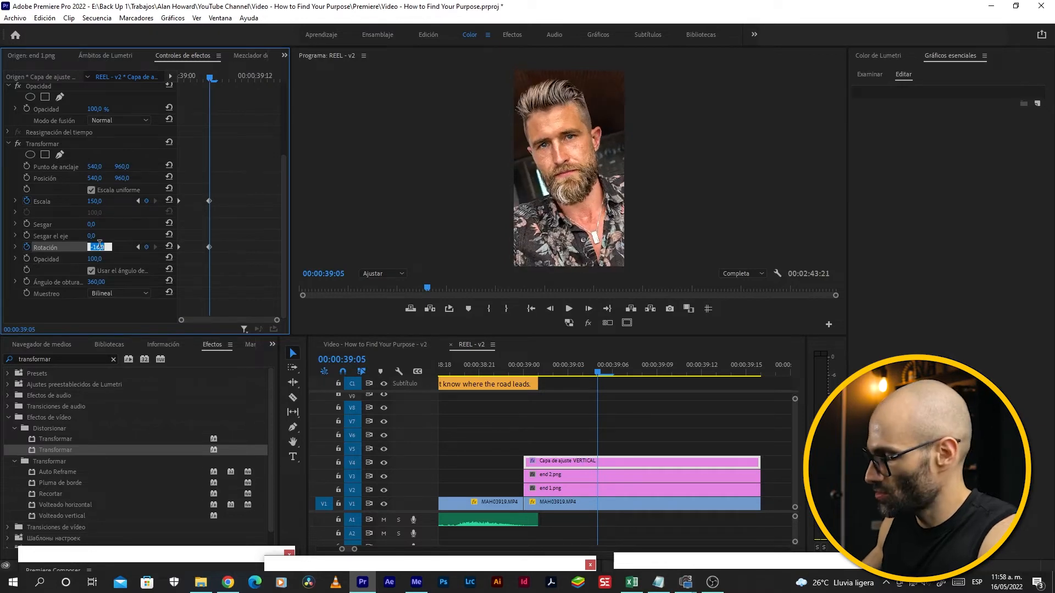
type("-10")
key("Return")
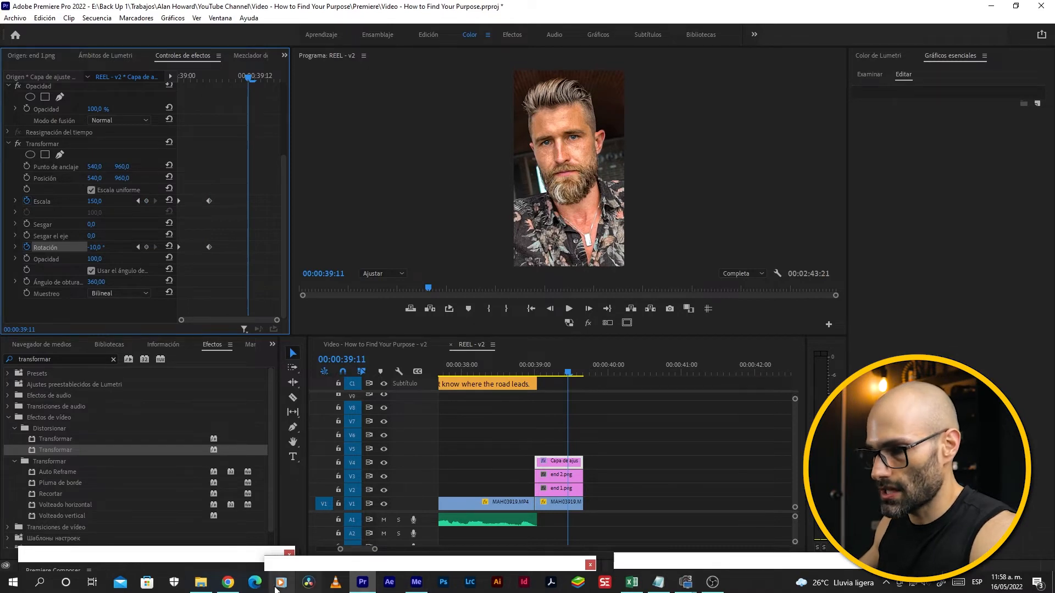
Step: Check the ending comment in the Google Sheets document, then add "but you need to have the courage to take it." on V5, matching the clips below
left_click(227, 583)
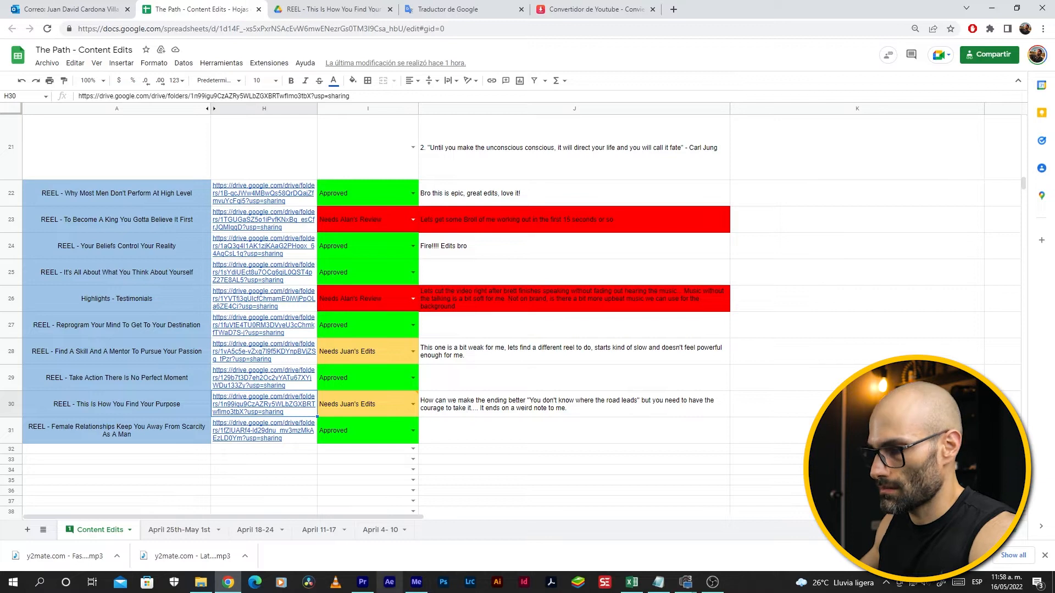
left_click(363, 582)
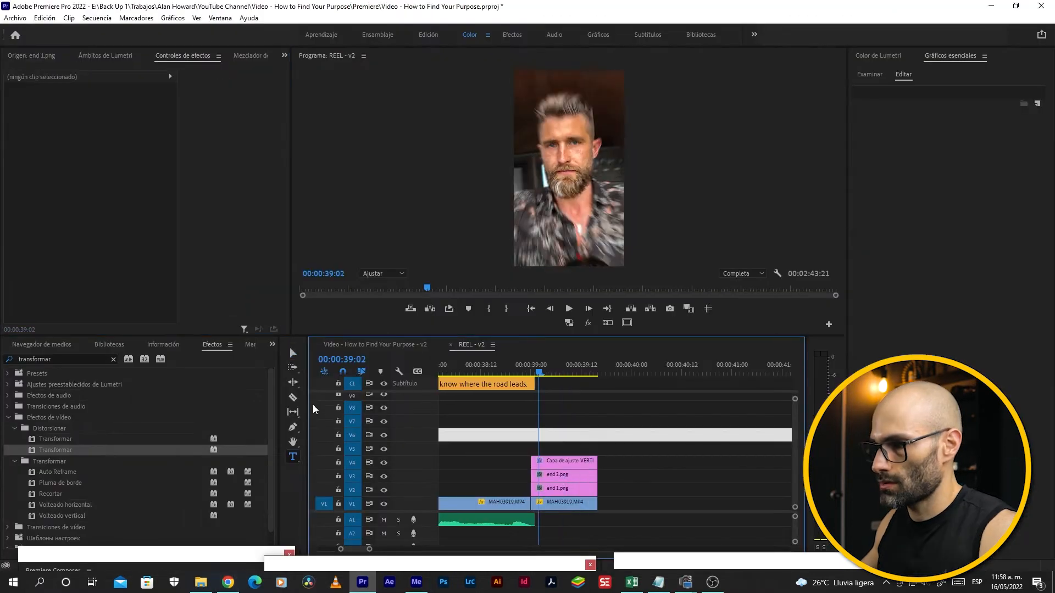
left_click(295, 458)
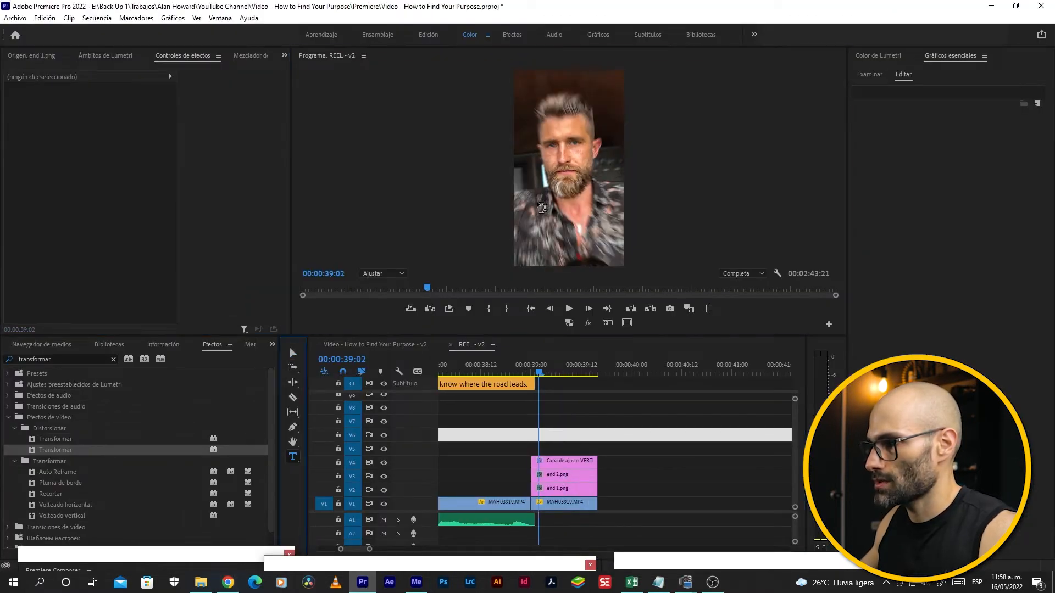
left_click(543, 209)
type("but you need")
key("Return")
type("to have the")
key("Return")
type("courage to")
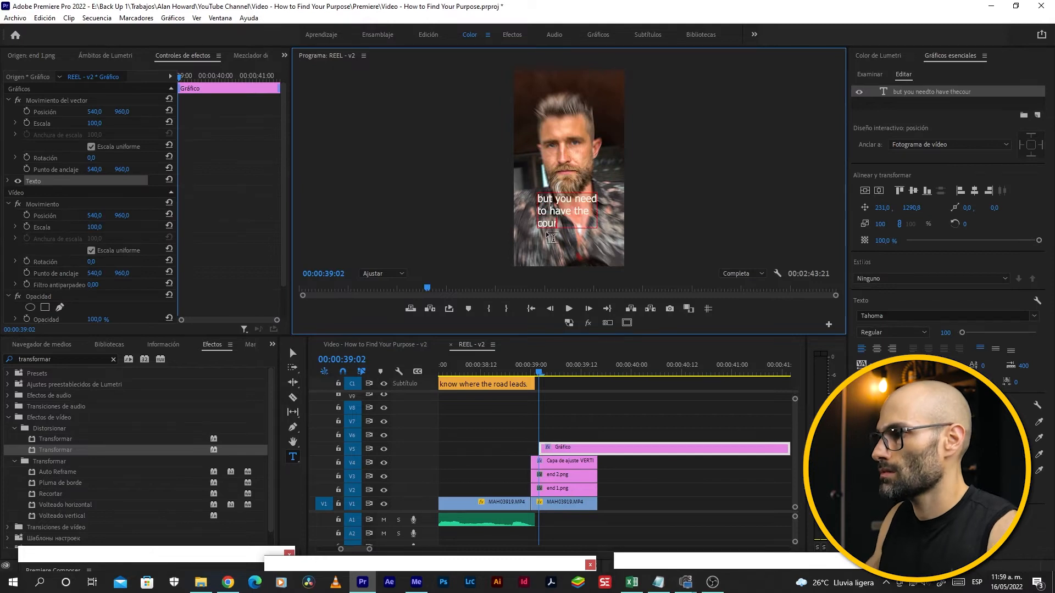
key("Return")
type("take")
key("alt+Tab")
type("it.")
key("Delete")
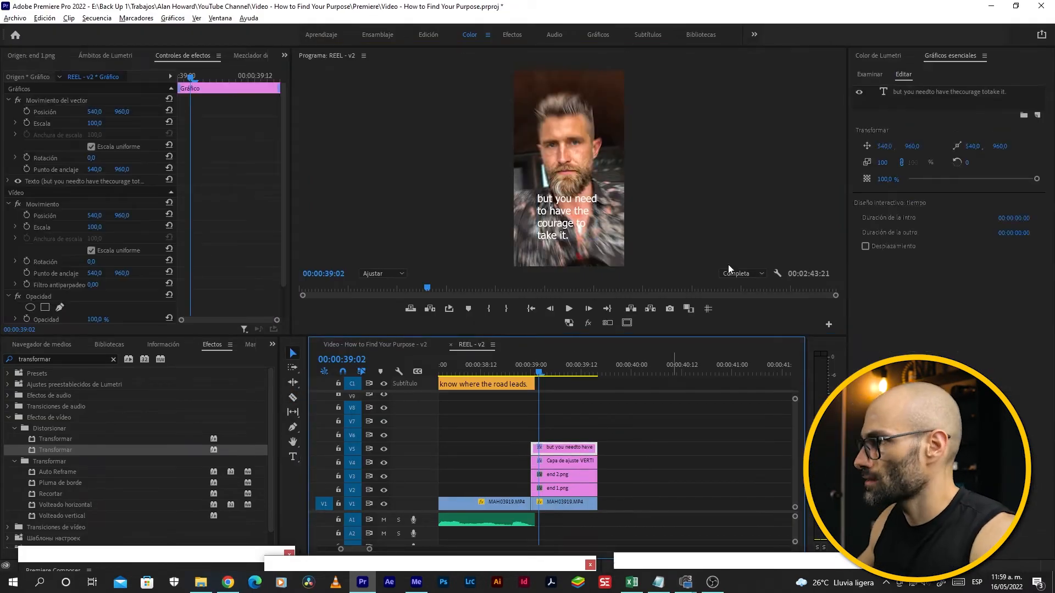
Step: Apply text style 1 to the new caption, centre it low in the frame at size 108, and colour "COURAGE TO TAKE IT." yellow
left_click(948, 92)
left_click(917, 279)
left_click(867, 321)
left_click(879, 191)
left_click(865, 190)
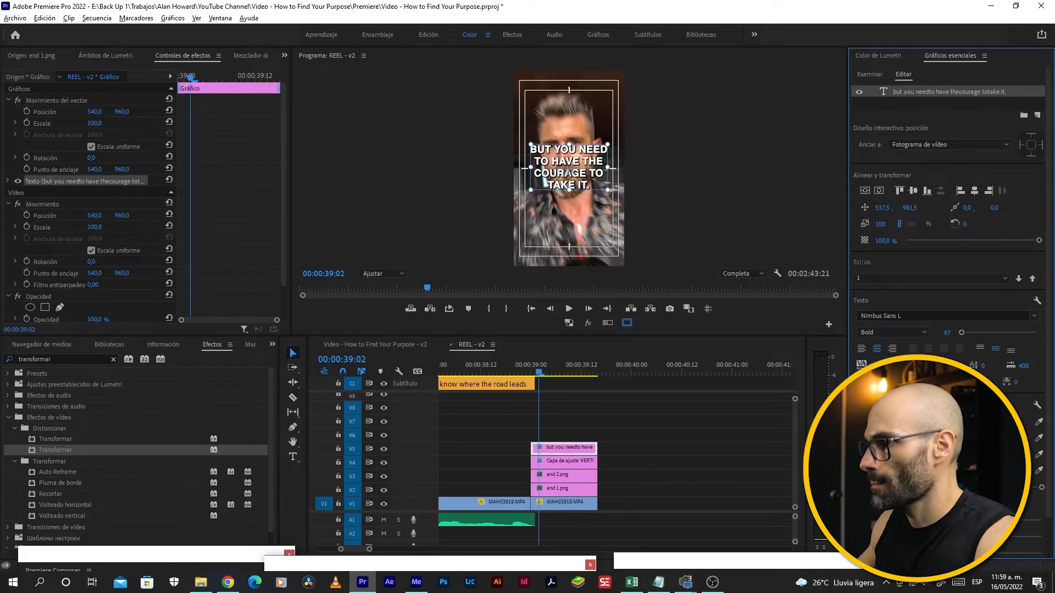
left_click_drag(594, 199, 594, 237)
left_click(876, 422)
key("ctrl+v")
key("Return")
left_click(293, 353)
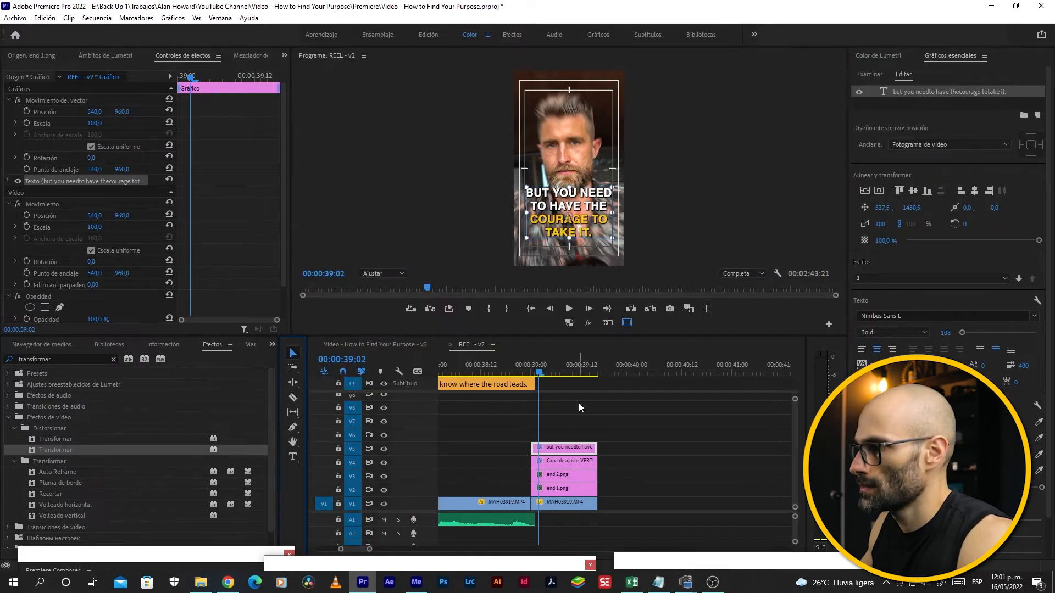
Step: End the subtitle "You don't know where the road leads" with a comma instead of a period and preview the ending
left_click(505, 370)
double_click(569, 207)
left_click(598, 210)
type("..")
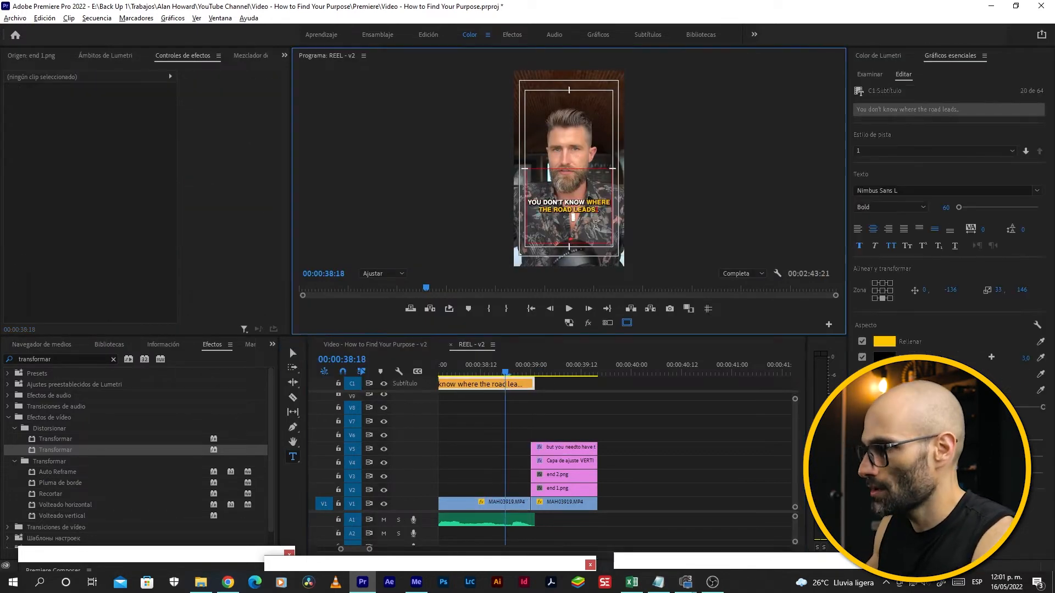
left_click(293, 353)
double_click(572, 209)
key("Escape")
left_click(566, 372)
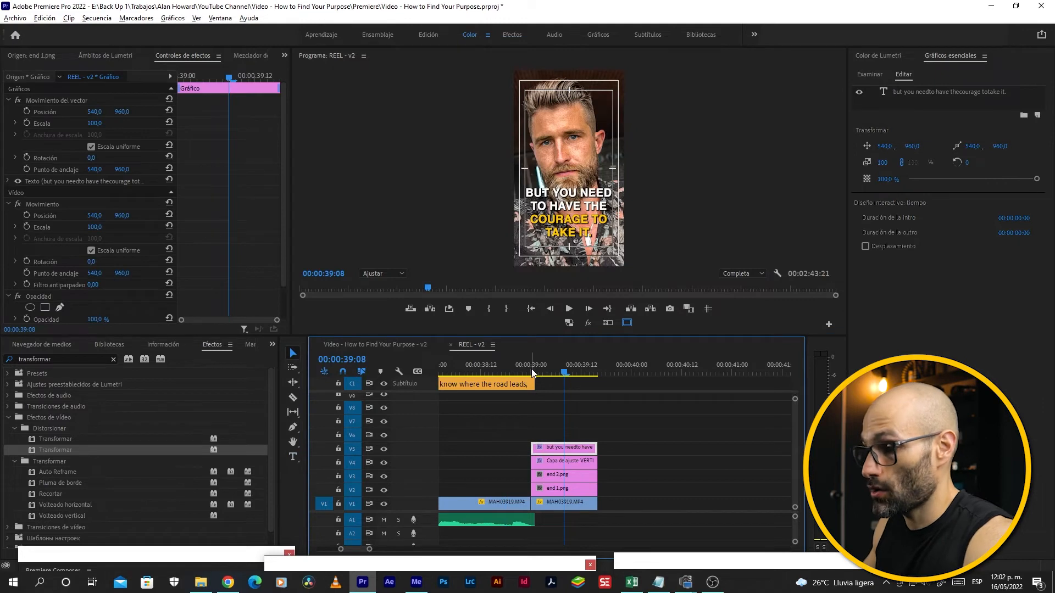
key("space")
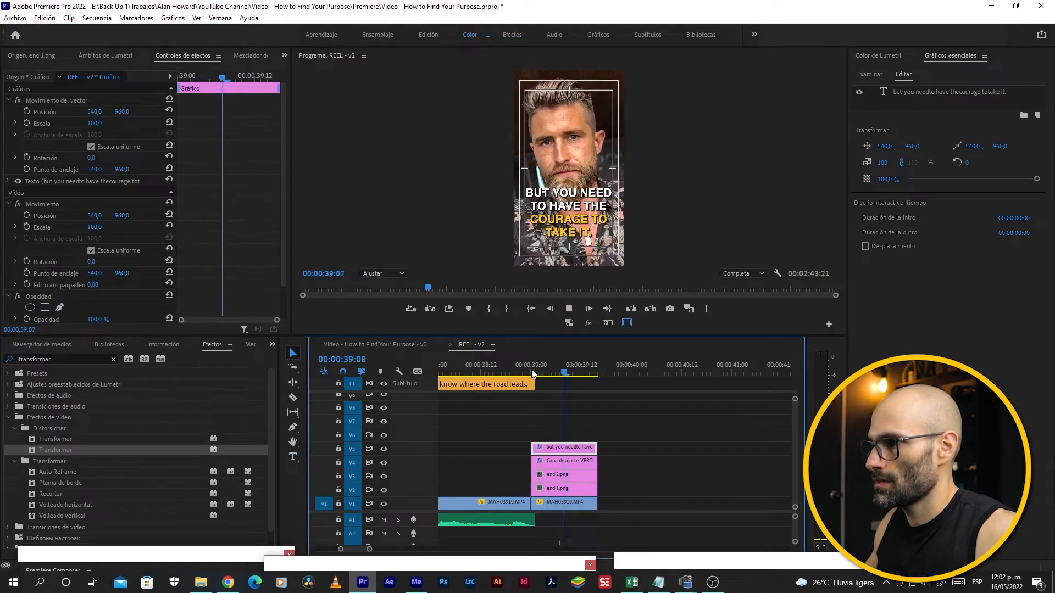
key("space")
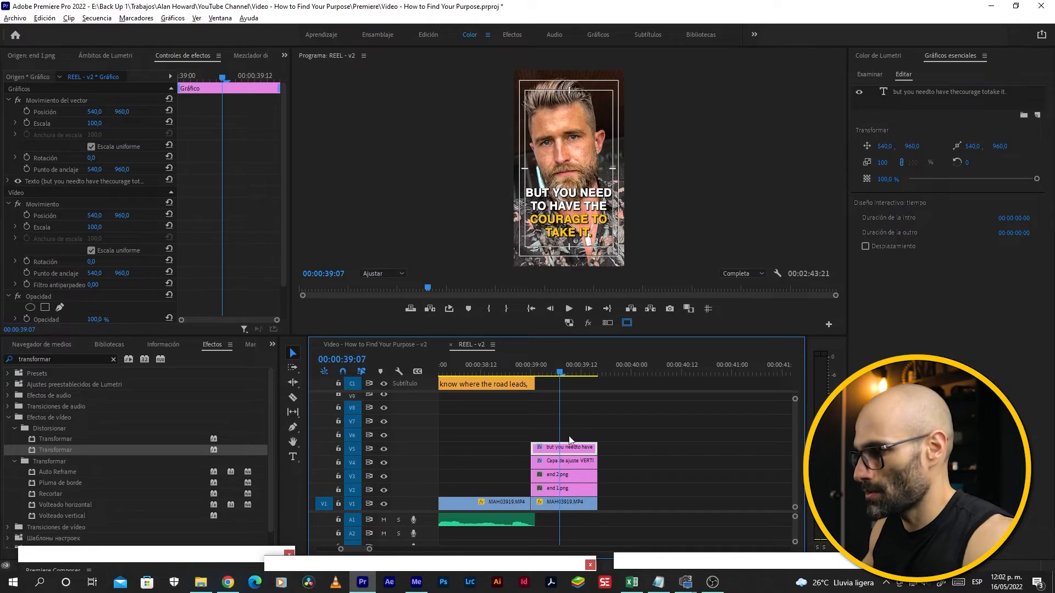
Step: Apply Suavizar entrada to the Escala and Rotación keyframes at 00:00:39:05 on the Capa de ajuste VERTICAL clip
left_click(550, 463)
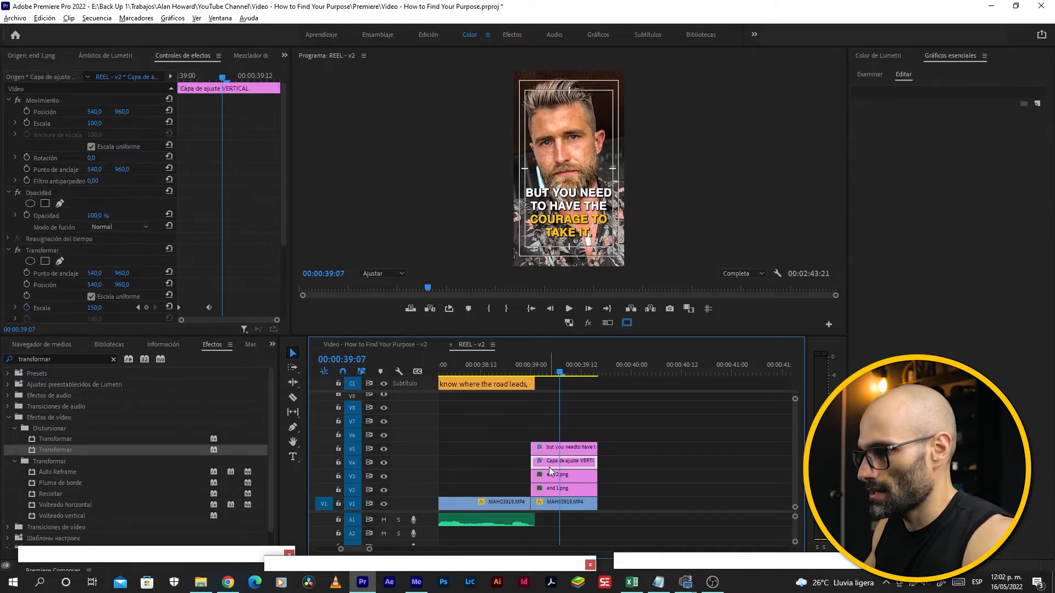
left_click_drag(283, 202, 286, 264)
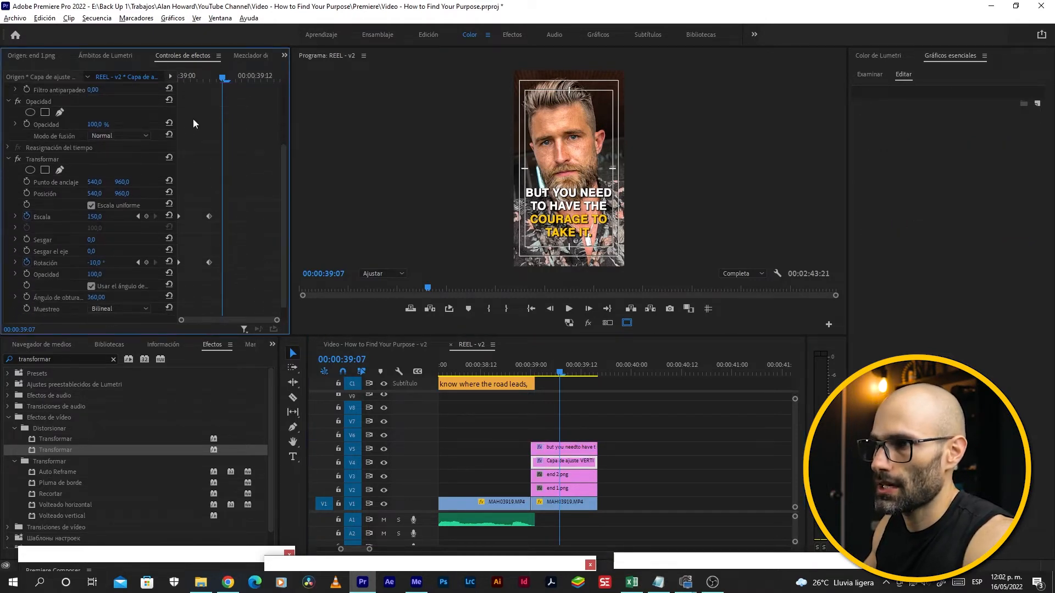
left_click_drag(189, 77, 177, 78)
key("space")
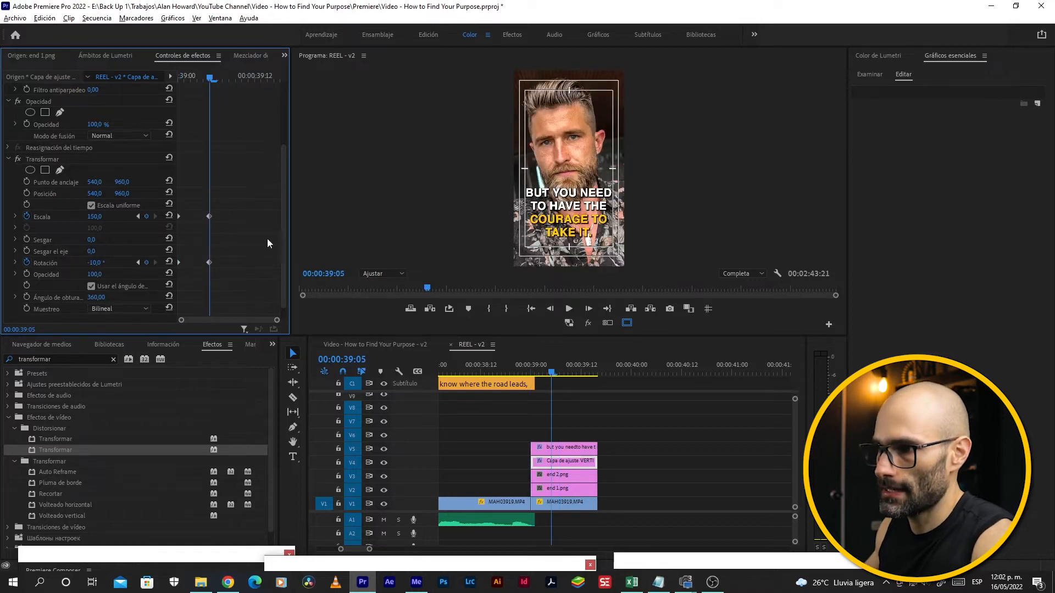
right_click(209, 262)
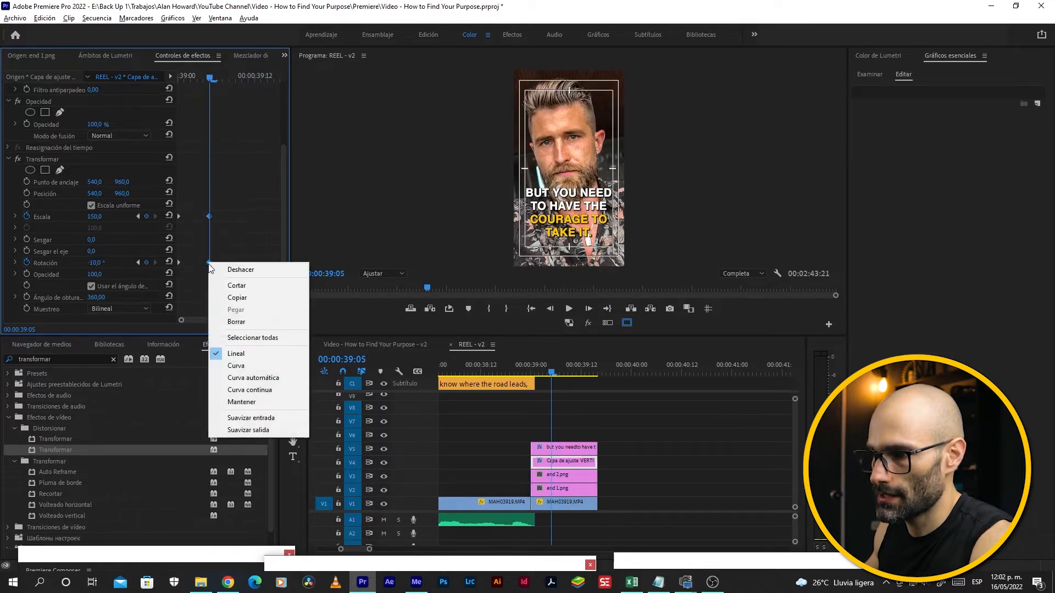
left_click(252, 419)
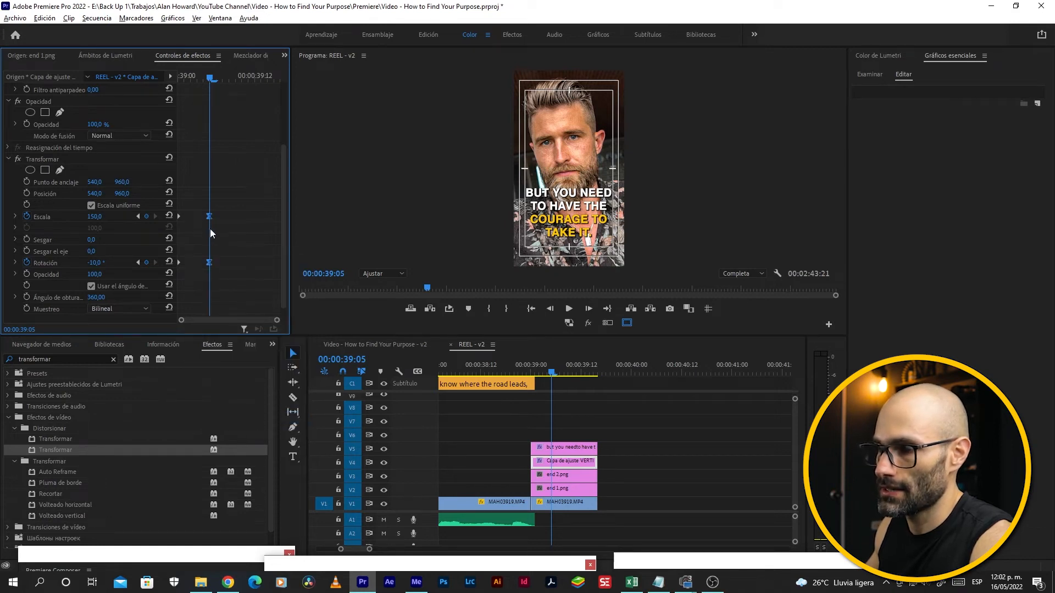
Step: Preview the animated ending, including the caption change after "You don't know where the road leads,"
left_click(529, 372)
key("space")
key("space")
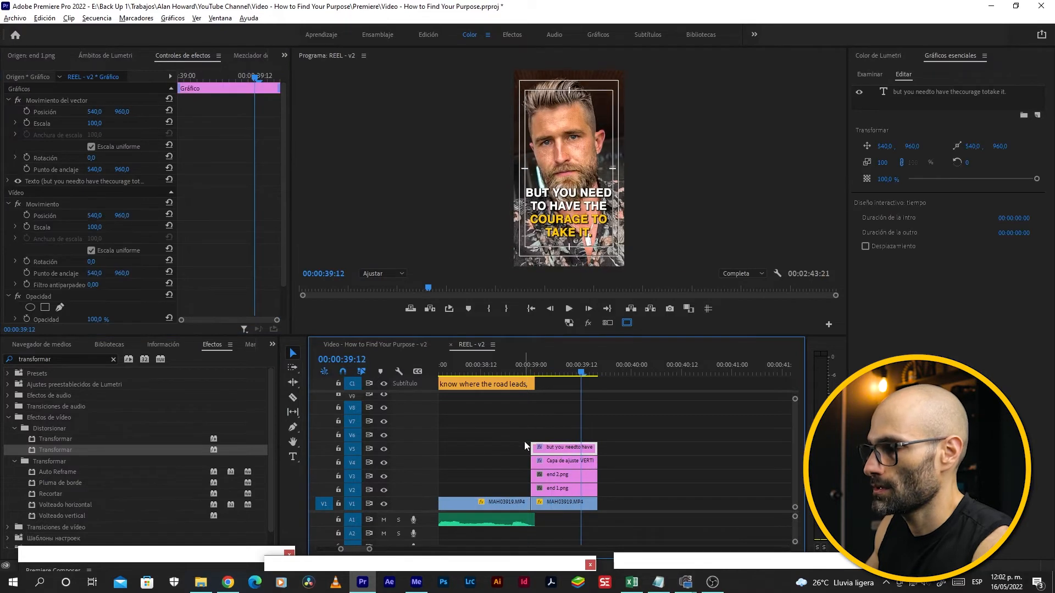
left_click(535, 369)
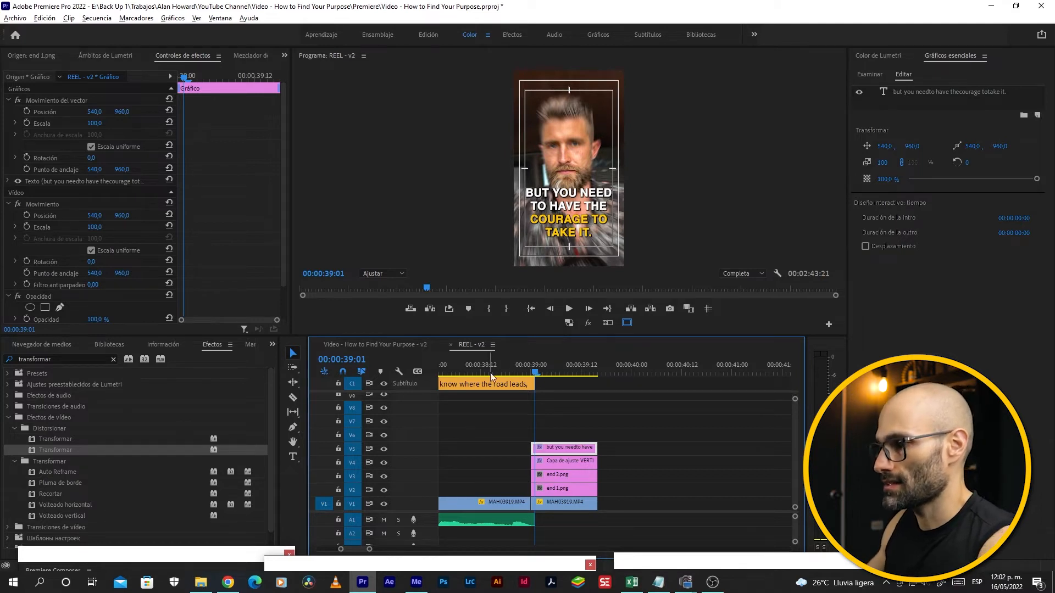
scroll(604, 425, "down", 2)
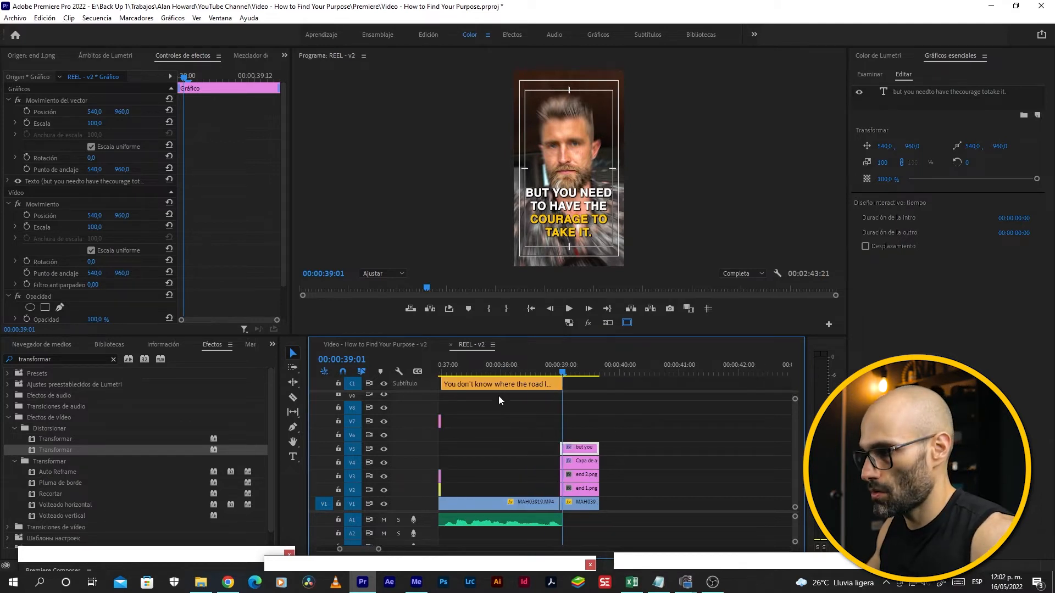
left_click(453, 371)
key("space")
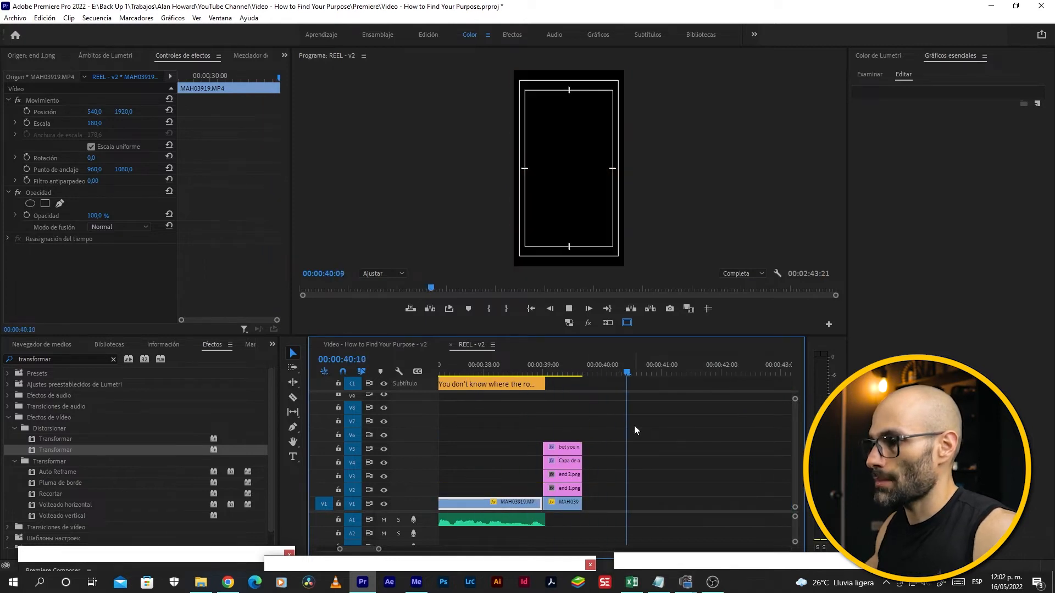
key("space")
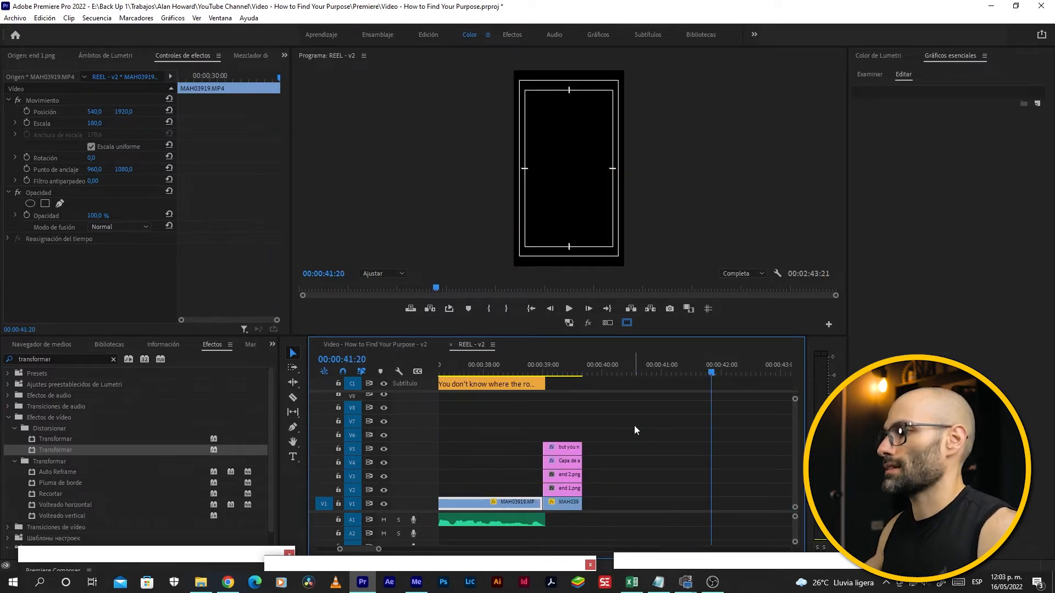
Step: Extend the stacked ending clips on V1 to V5 to 00:00:41:20 and close the gap before the intro clips
scroll(641, 470, "right", 1)
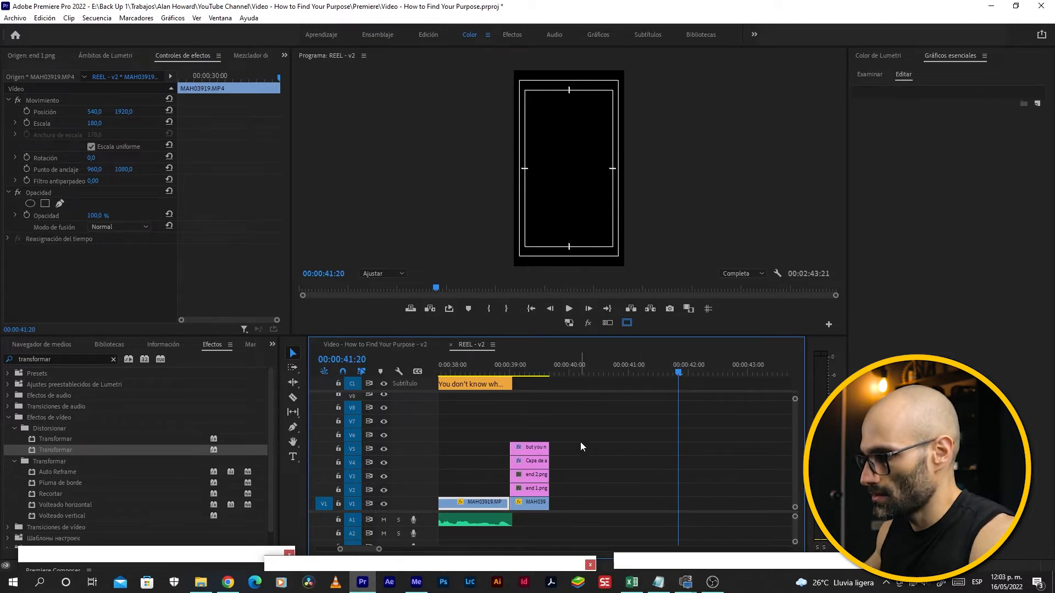
left_click_drag(580, 440, 544, 506)
left_click_drag(547, 491, 679, 491)
left_click(690, 519)
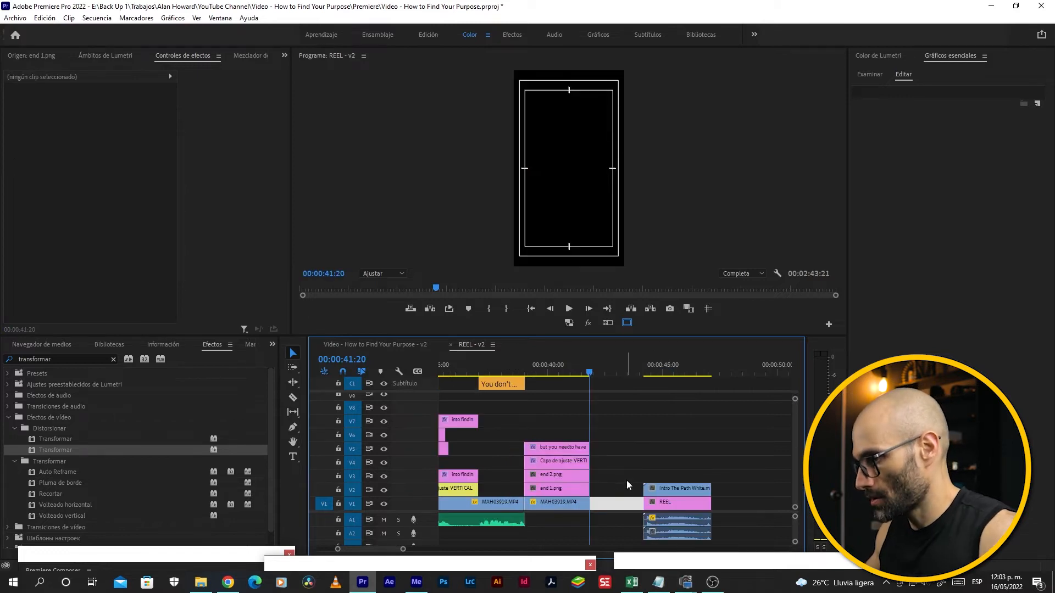
left_click_drag(627, 482, 668, 540)
left_click_drag(668, 540, 668, 540)
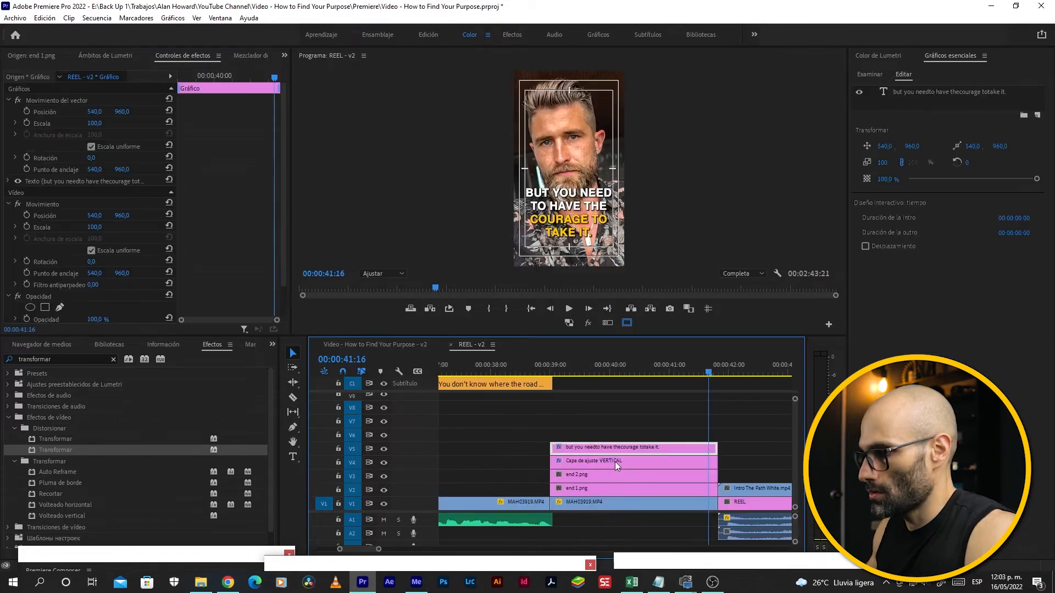
Step: At 00:00:41:16, set the Transformar effect on Capa de ajuste VERTICAL to Escala 155 and Rotación -12
left_click(615, 462)
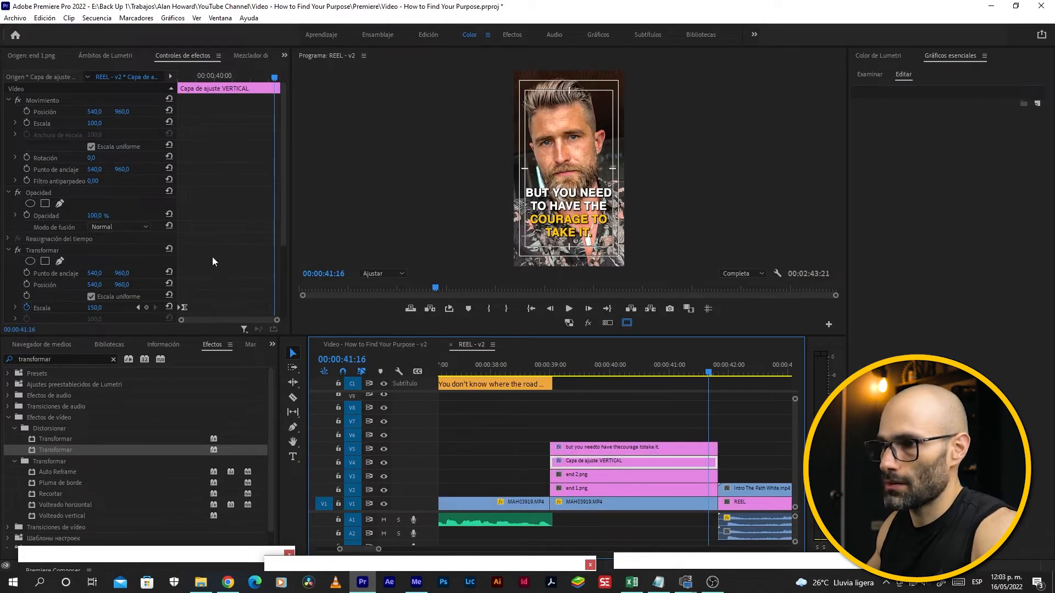
scroll(213, 261, "down", 4)
left_click(95, 202)
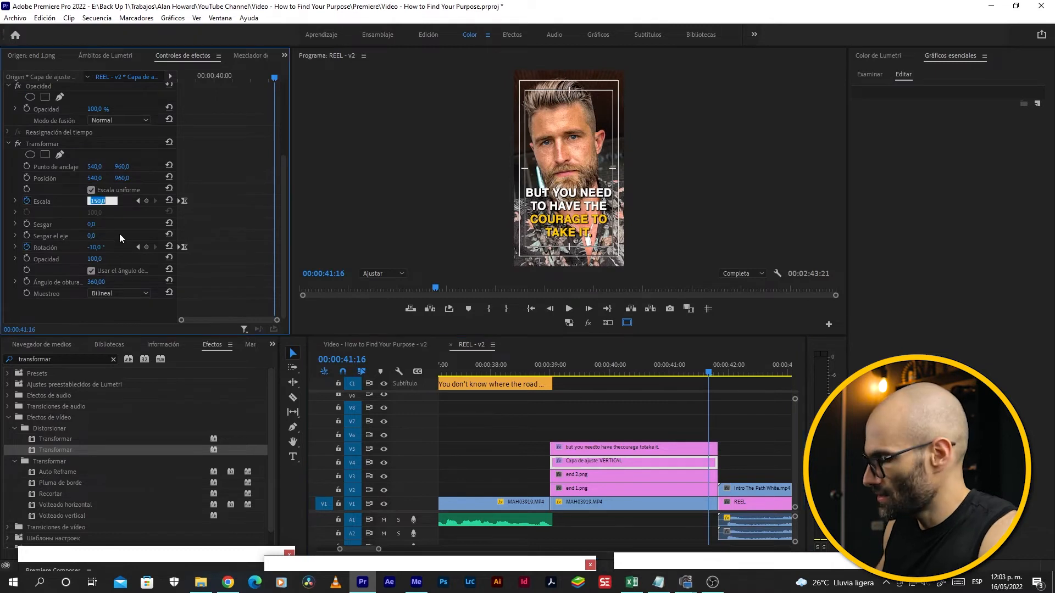
type("155")
key("Return")
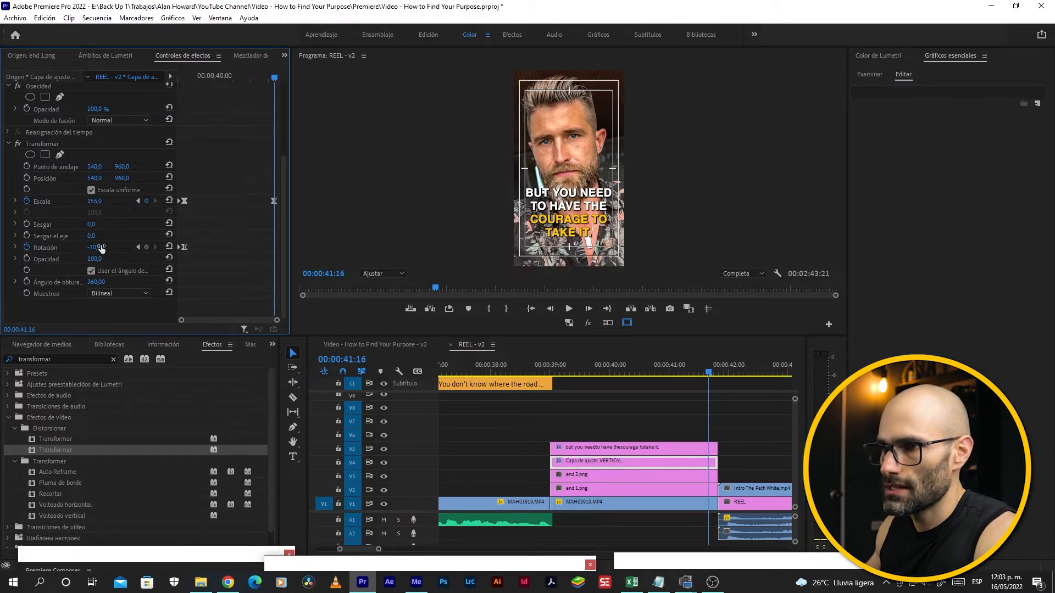
left_click(99, 247)
type("-12")
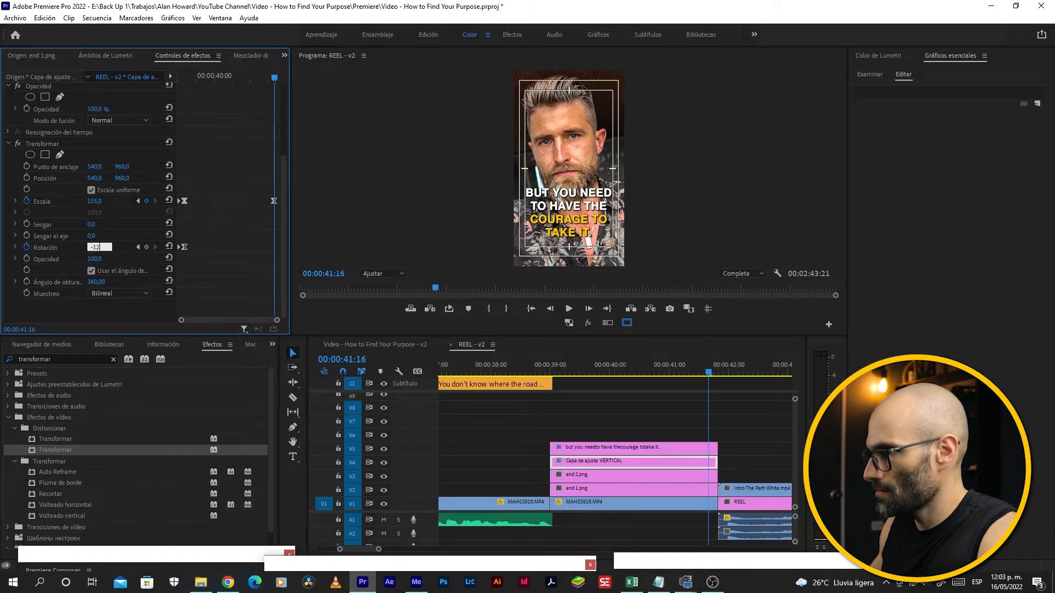
key("Return")
Step: Change the end Escala and Rotación keyframes on Capa de ajuste VERTICAL to Lineal interpolation and place them slightly later
left_click_drag(260, 188, 289, 269)
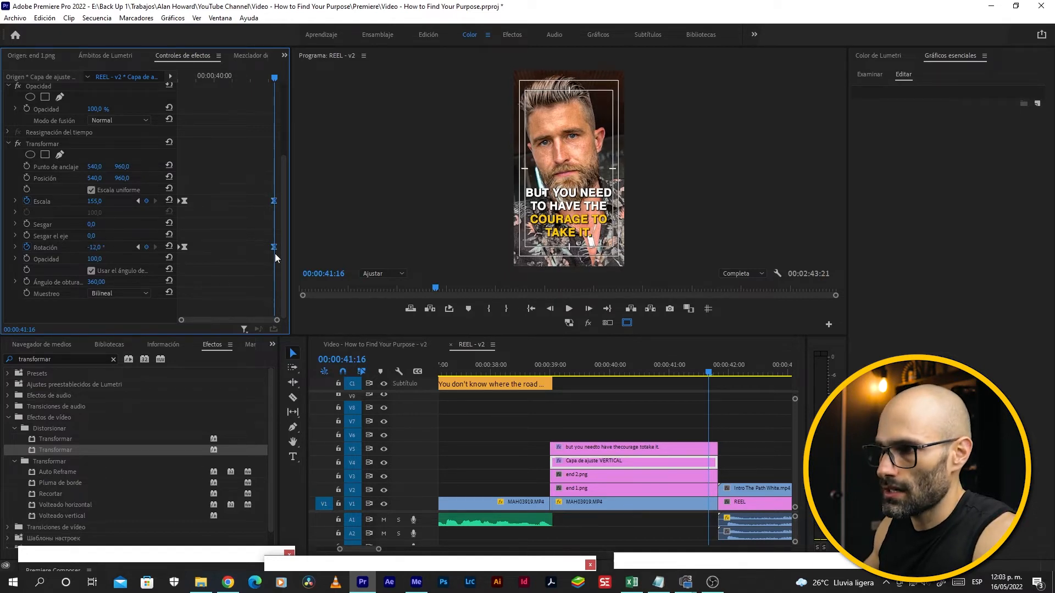
right_click(274, 248)
left_click(301, 339)
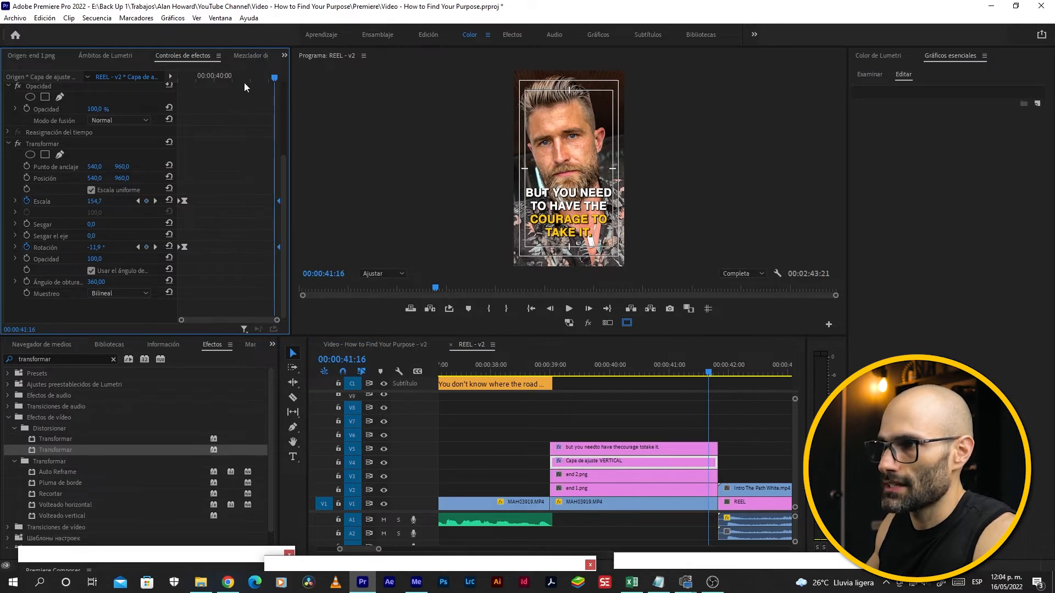
Step: Preview the slow zoom and rotation from 00:00:38:17 through to the logo intro
left_click_drag(275, 77, 207, 82)
left_click(532, 369)
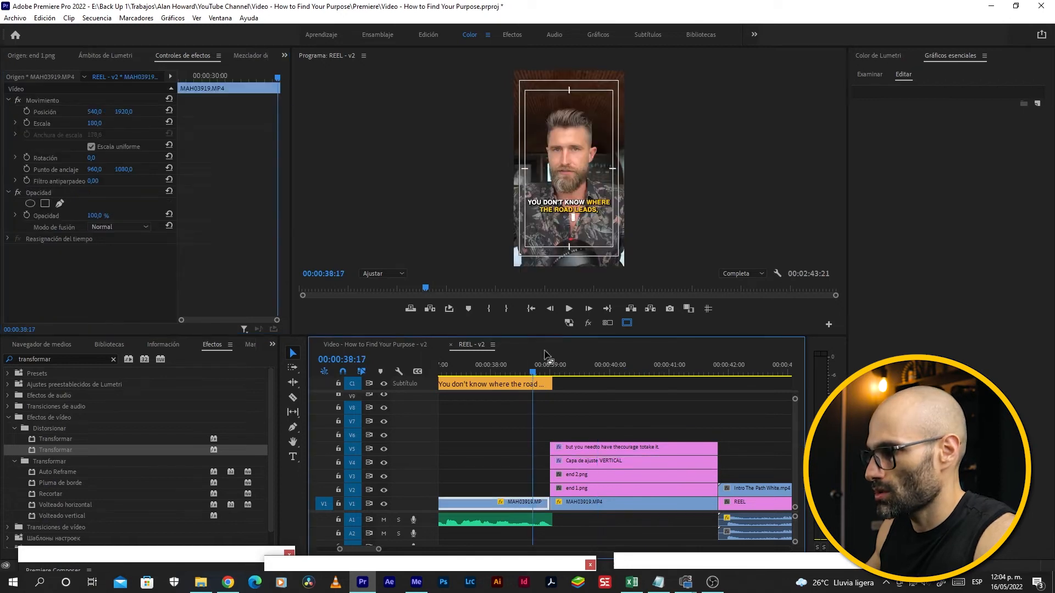
left_click(569, 309)
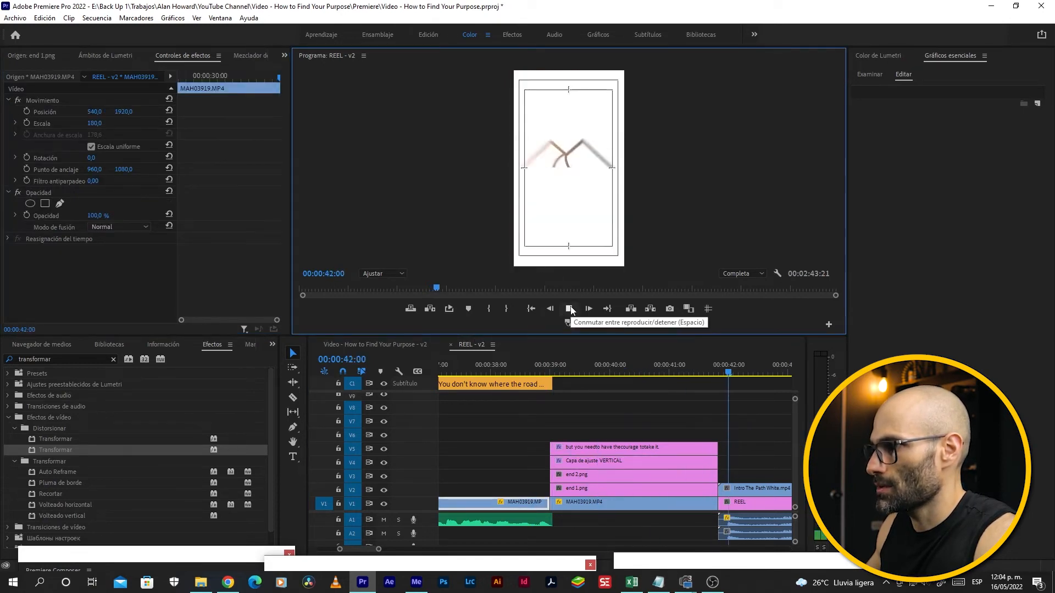
left_click(569, 310)
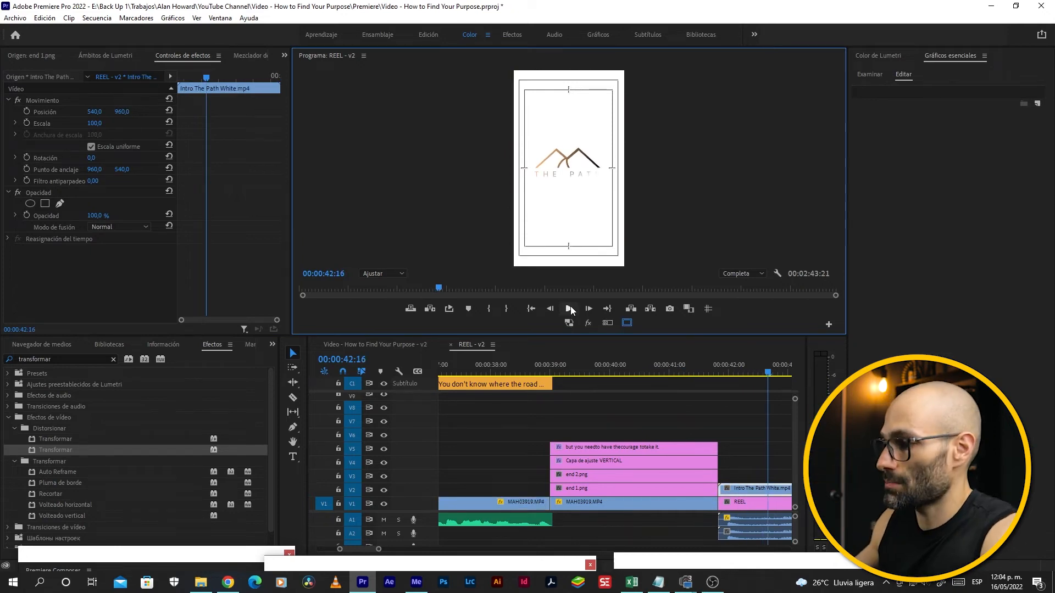
Step: Move the Escala 155 and Rotación -12 keyframes on Capa de ajuste VERTICAL a few frames earlier than the clip's end
left_click(712, 372)
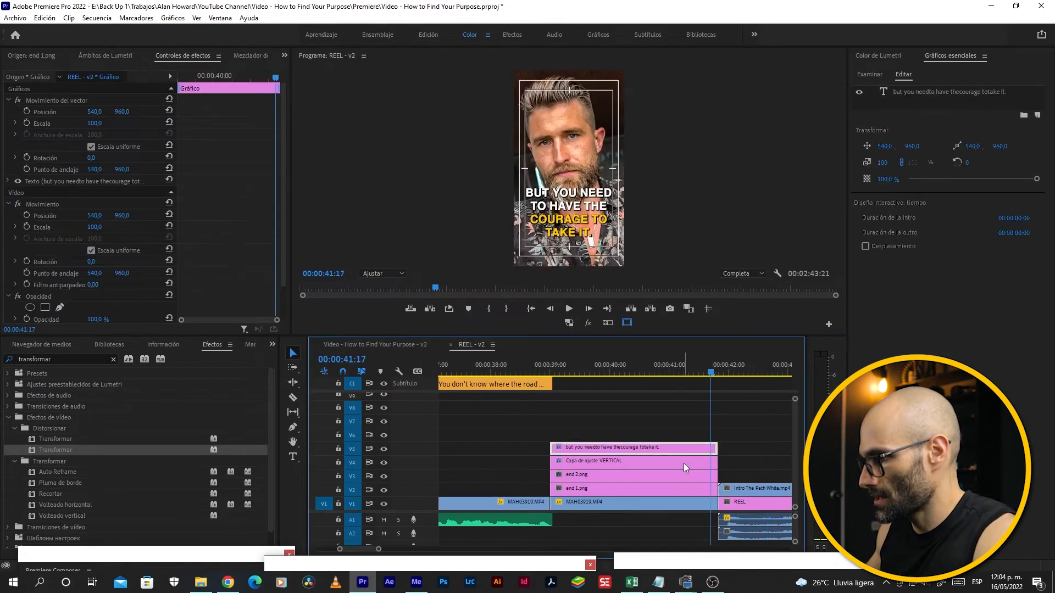
left_click(684, 463)
left_click_drag(283, 170, 283, 244)
left_click_drag(275, 77, 270, 77)
left_click_drag(258, 204, 272, 257)
Step: At 00:00:41:19, reset Escala to 100 and Rotación to 0, and apply Suavizar entrada to both new keyframes
key("shift+Right")
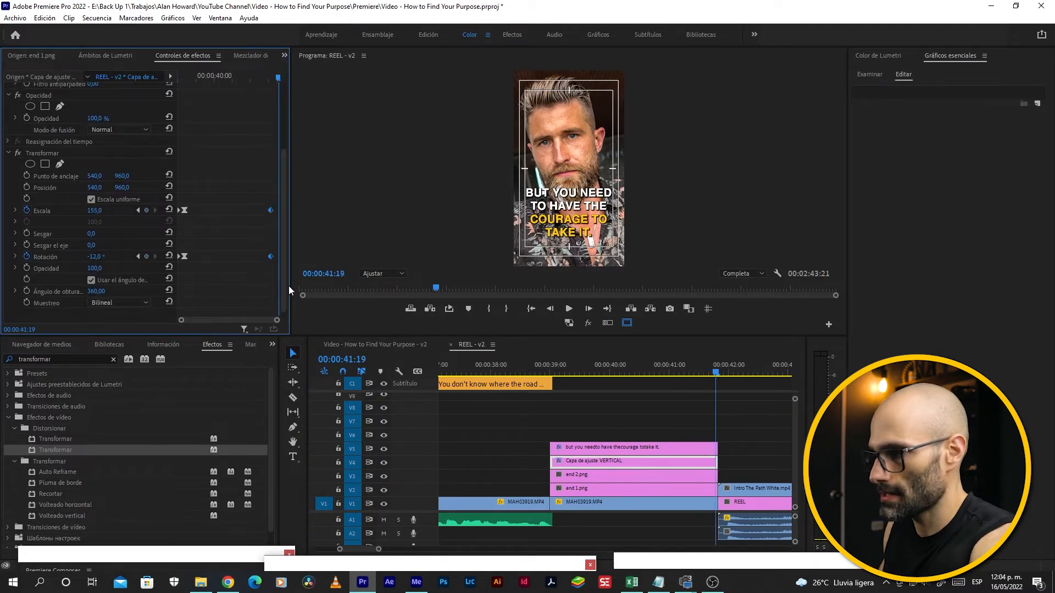
left_click(169, 209)
left_click(170, 256)
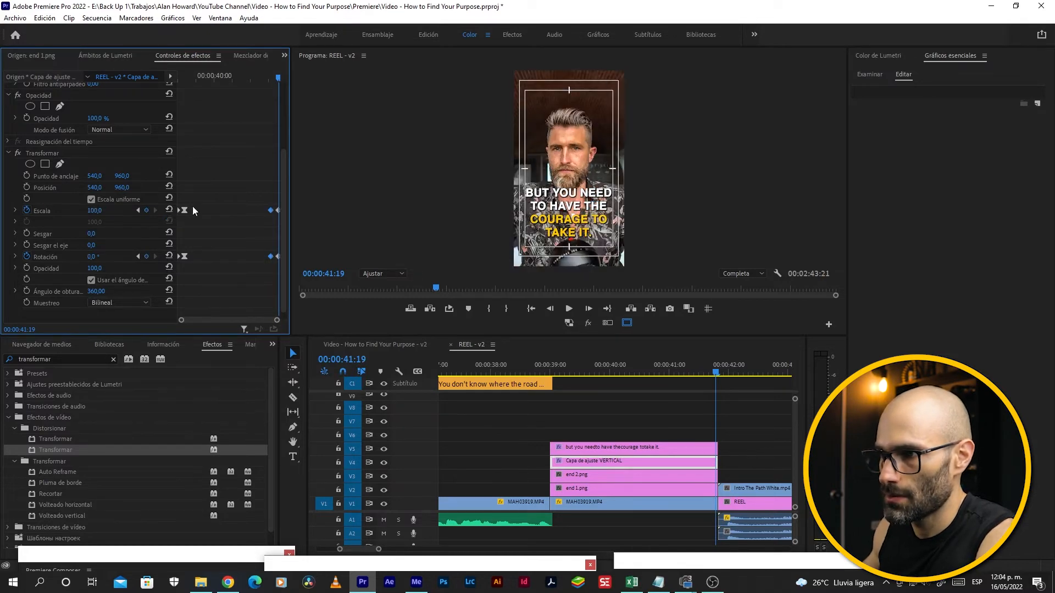
left_click_drag(276, 200, 279, 264)
right_click(279, 259)
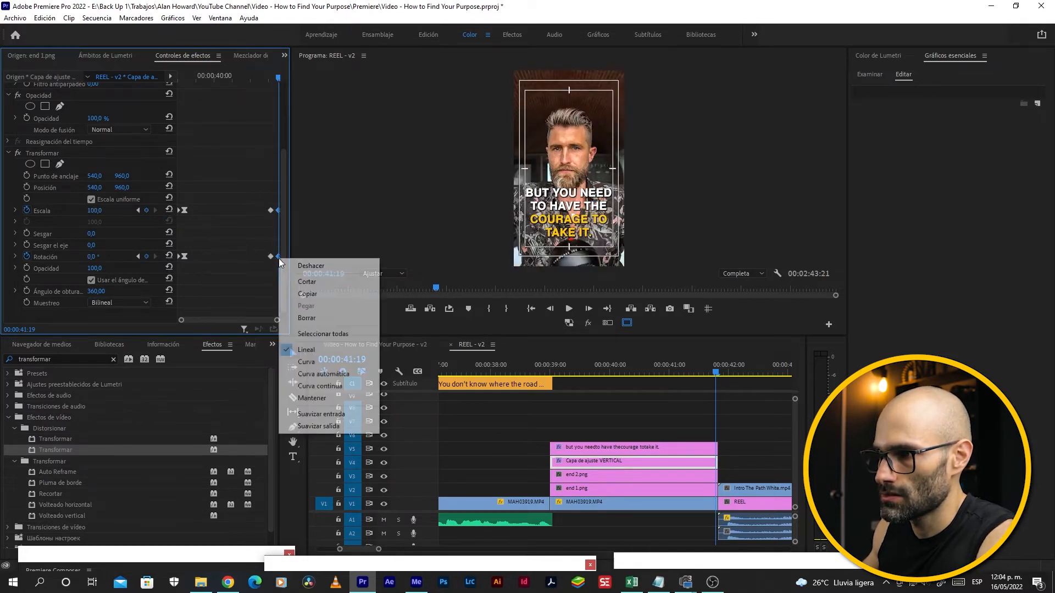
left_click(314, 417)
Step: Try moving the intro clips later and lengthening the stacked ending clips, and preview the result
left_click_drag(610, 458, 647, 536)
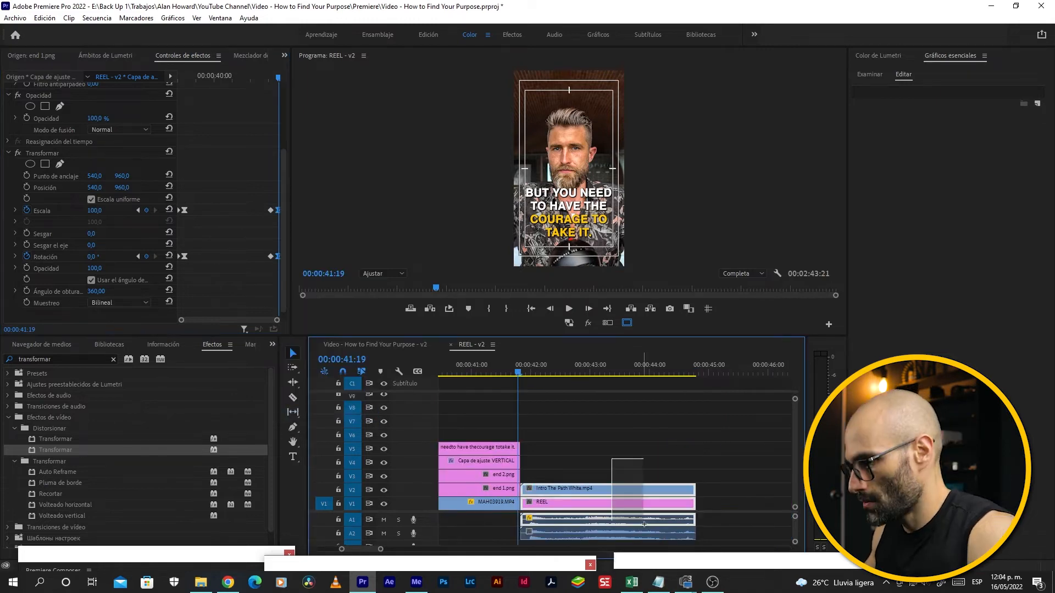
left_click_drag(607, 491, 722, 490)
left_click_drag(556, 434, 588, 489)
scroll(607, 467, "up", 2)
left_click(564, 367)
key("space")
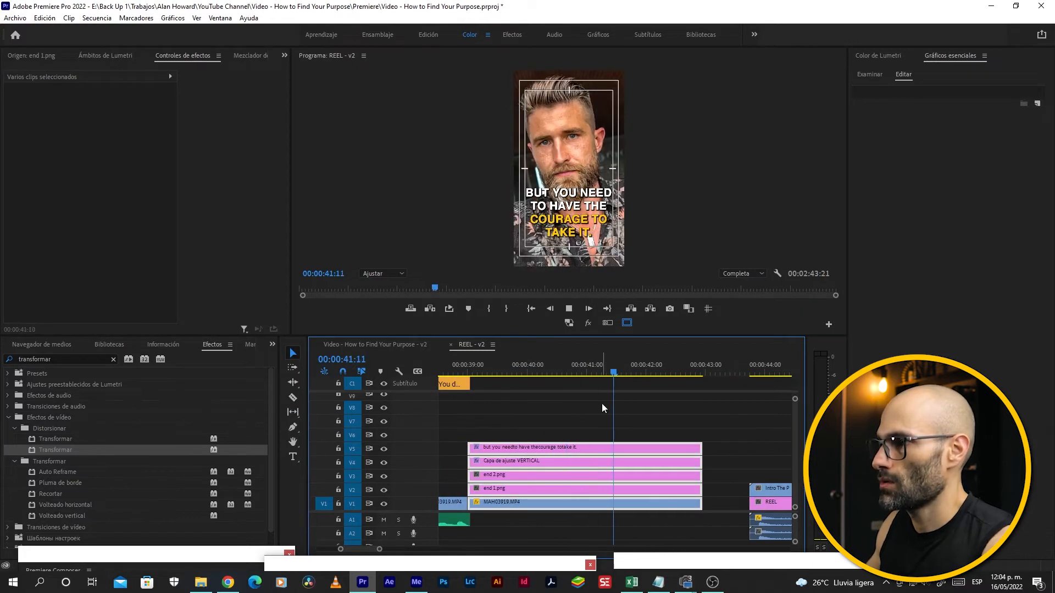
key("space")
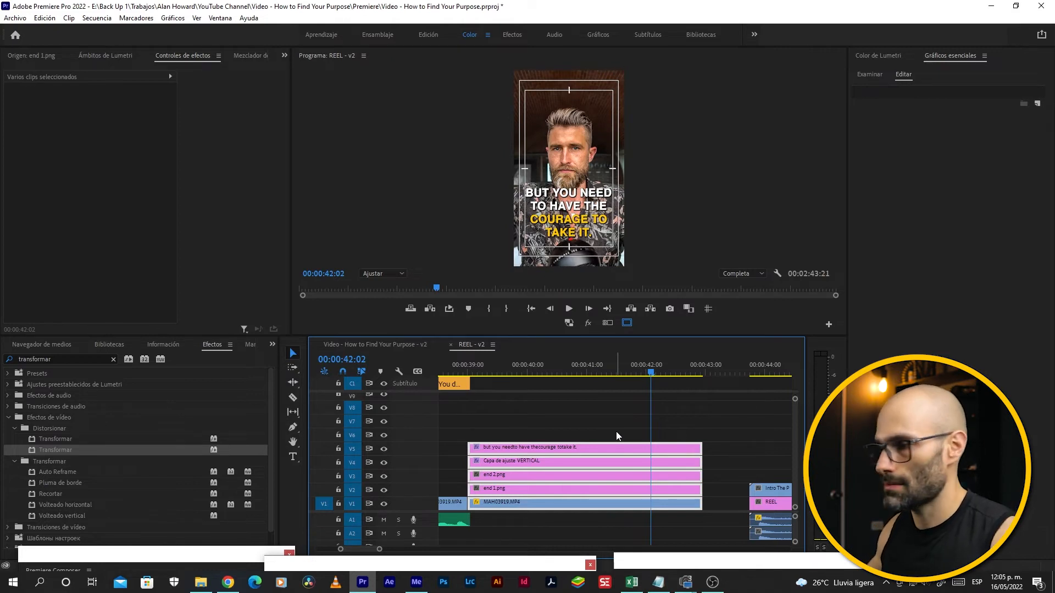
Step: Undo the lengthening of the ending clips and the shift of the intro clips
left_click(762, 372)
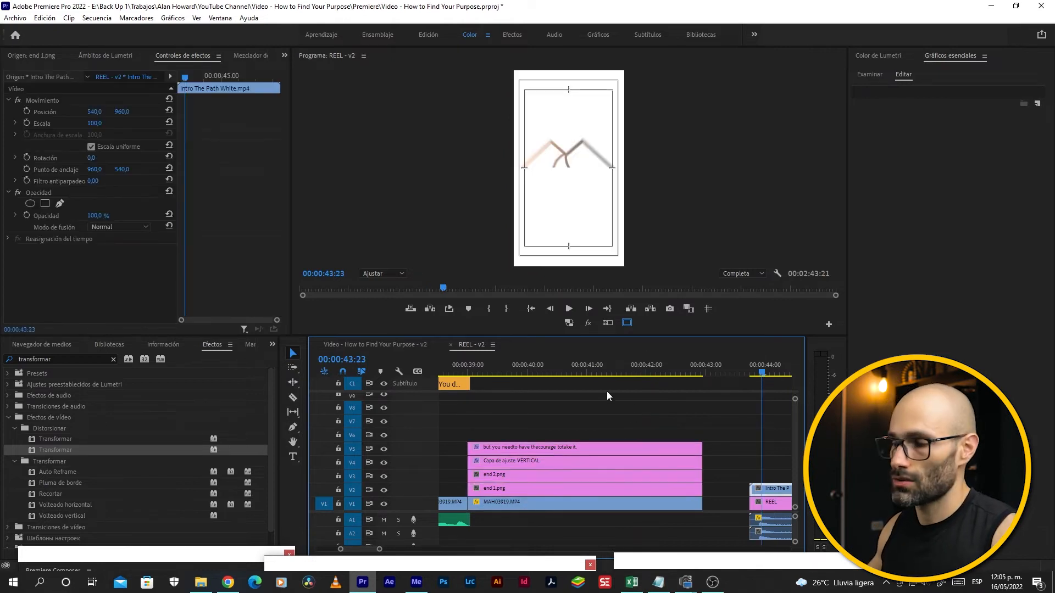
key("ctrl+z")
key("ctrl+z")
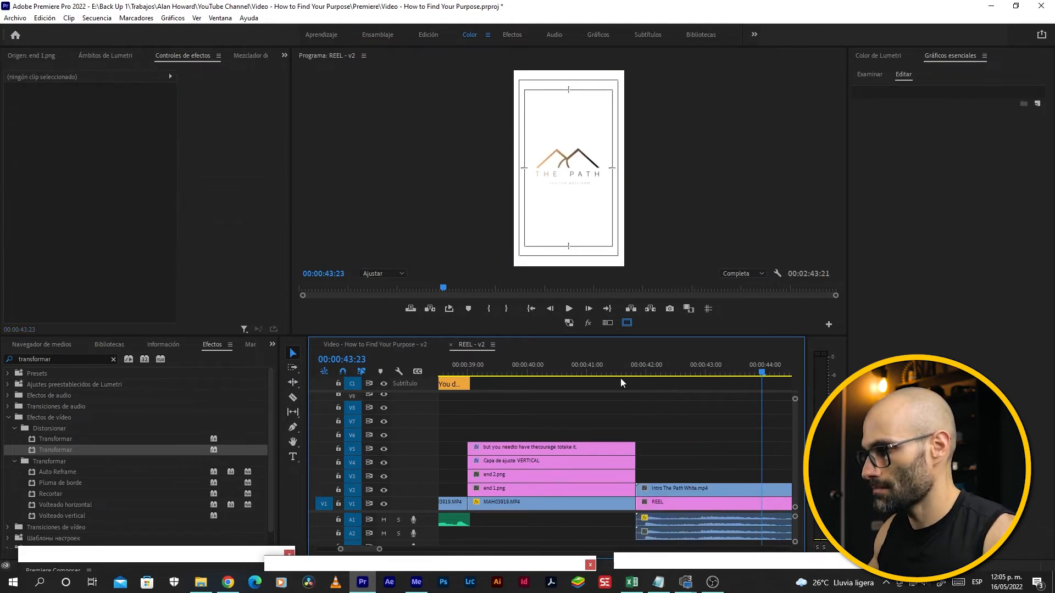
Step: Preview the cut from the talking clip into the freeze-frame ending, starting around 00:00:38:18
key("space")
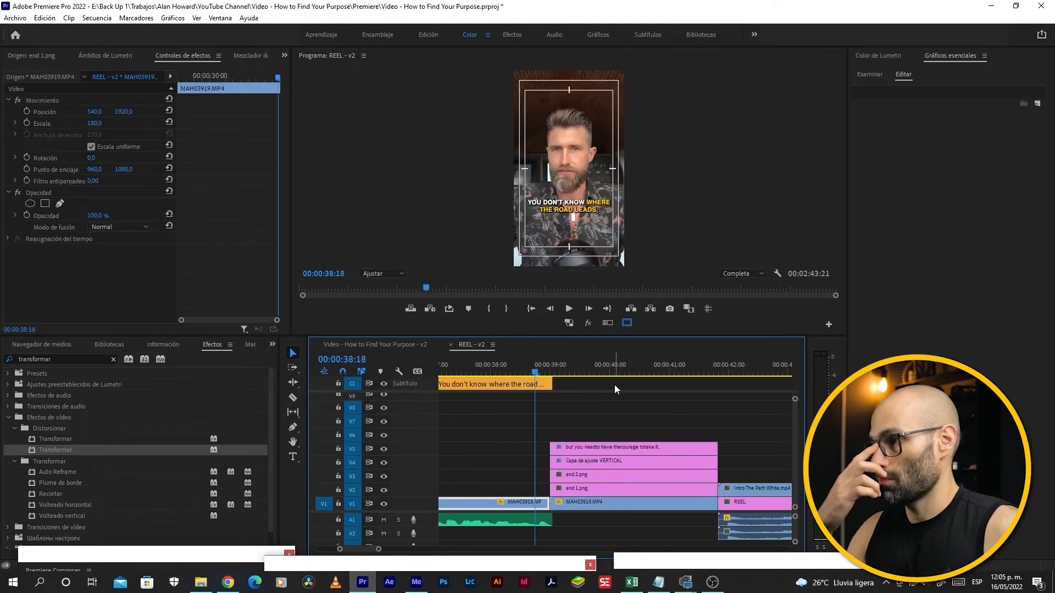
key("space")
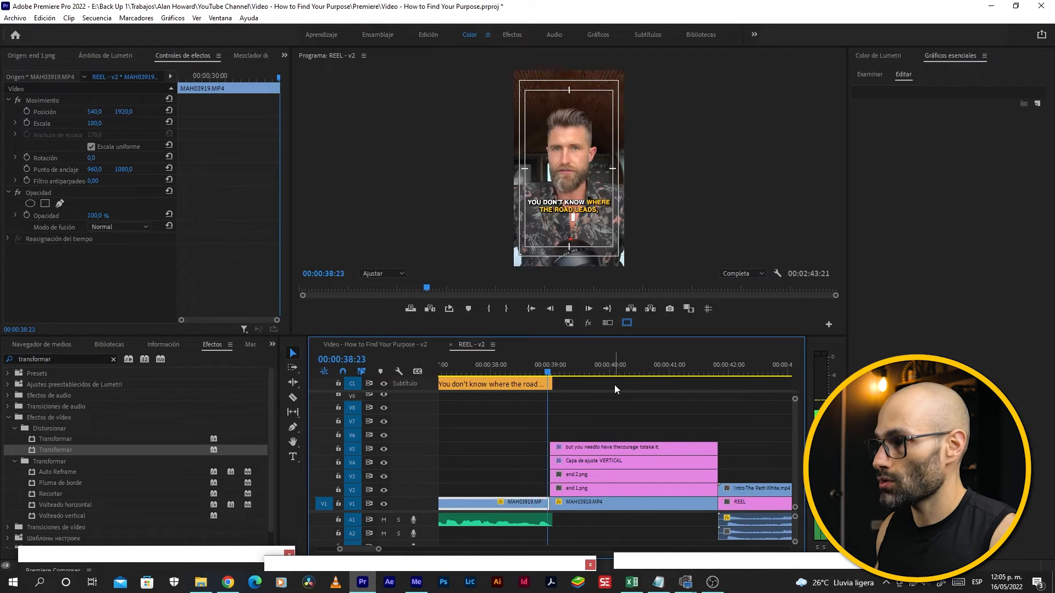
key("=")
key("space")
Step: Add the Transformar effect to end 2.png at 00:00:39:00, with its Opacidad at 0 and shutter angle at 360
left_click(554, 474)
left_click(555, 489)
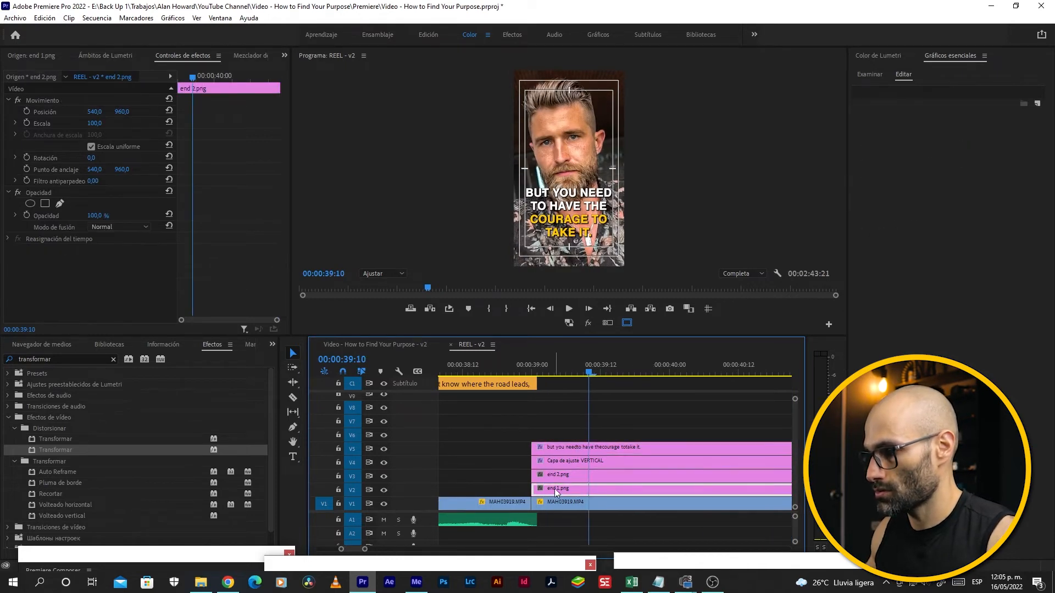
left_click(555, 489)
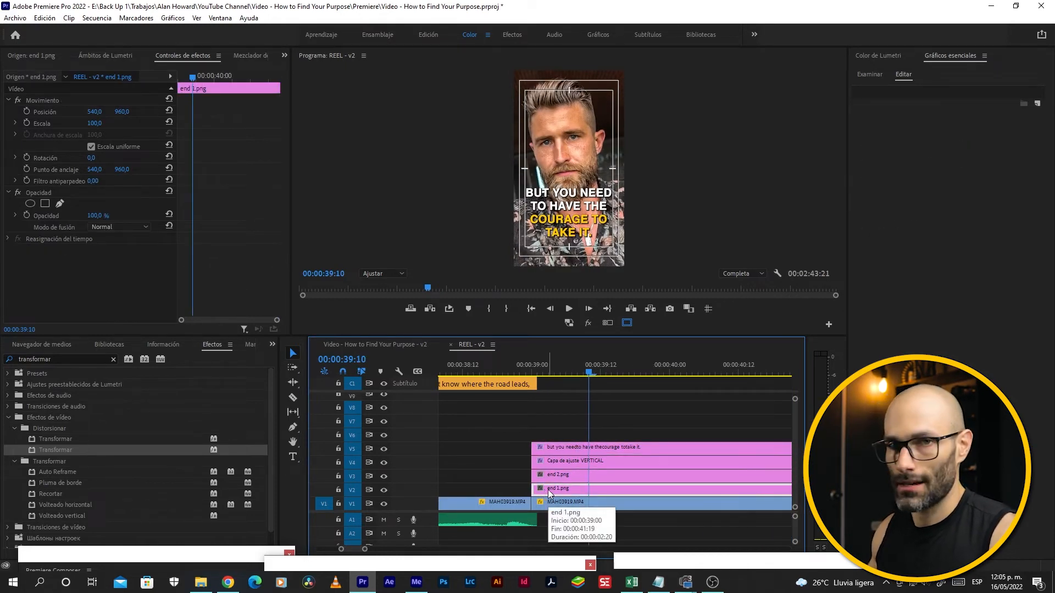
left_click(543, 476)
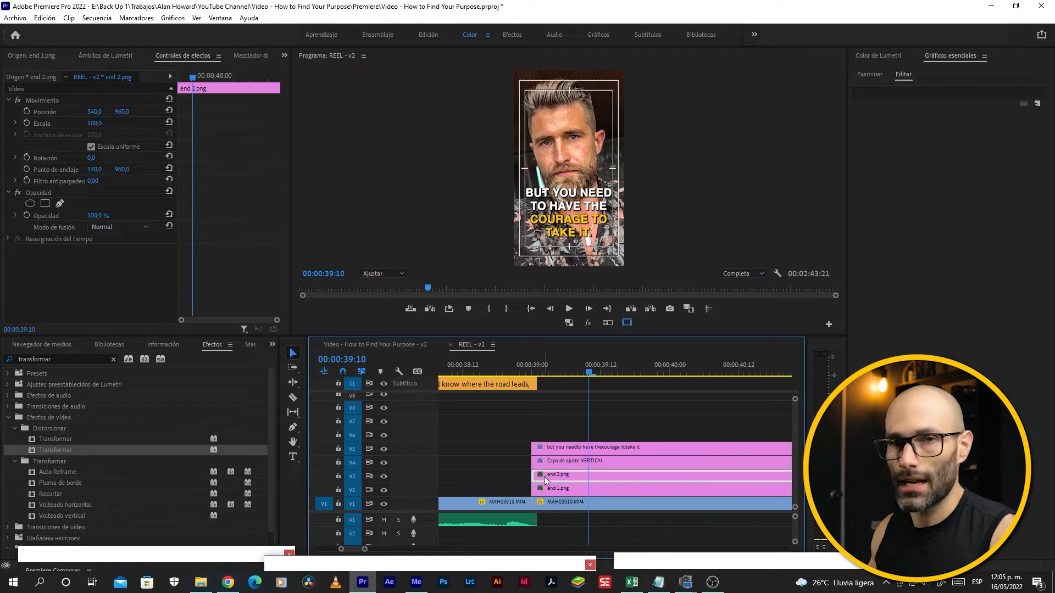
left_click_drag(555, 371, 531, 371)
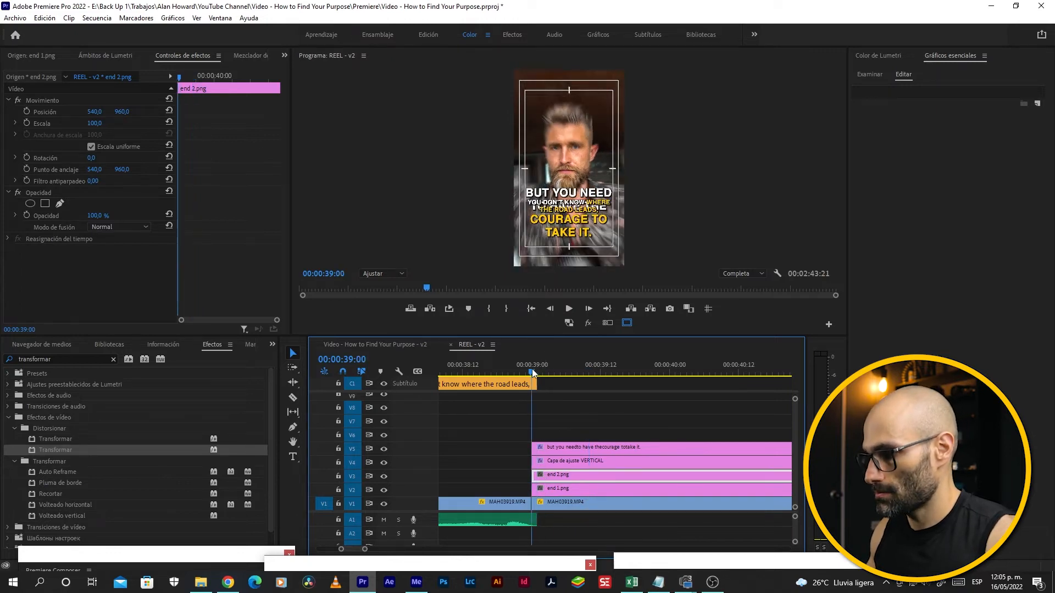
left_click_drag(51, 449, 544, 477)
scroll(101, 220, "down", 3)
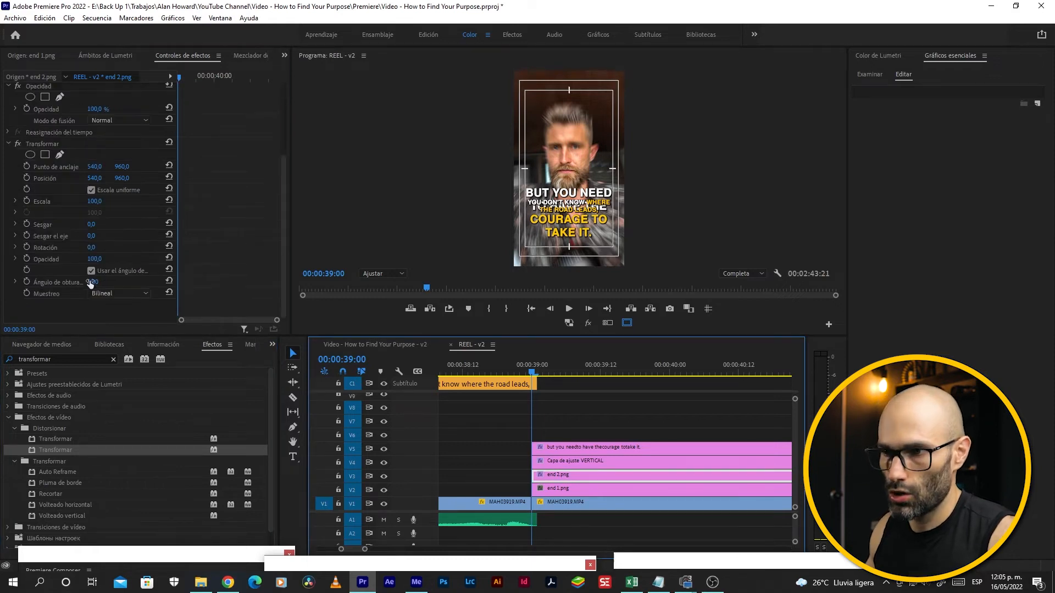
left_click_drag(91, 260, 33, 260)
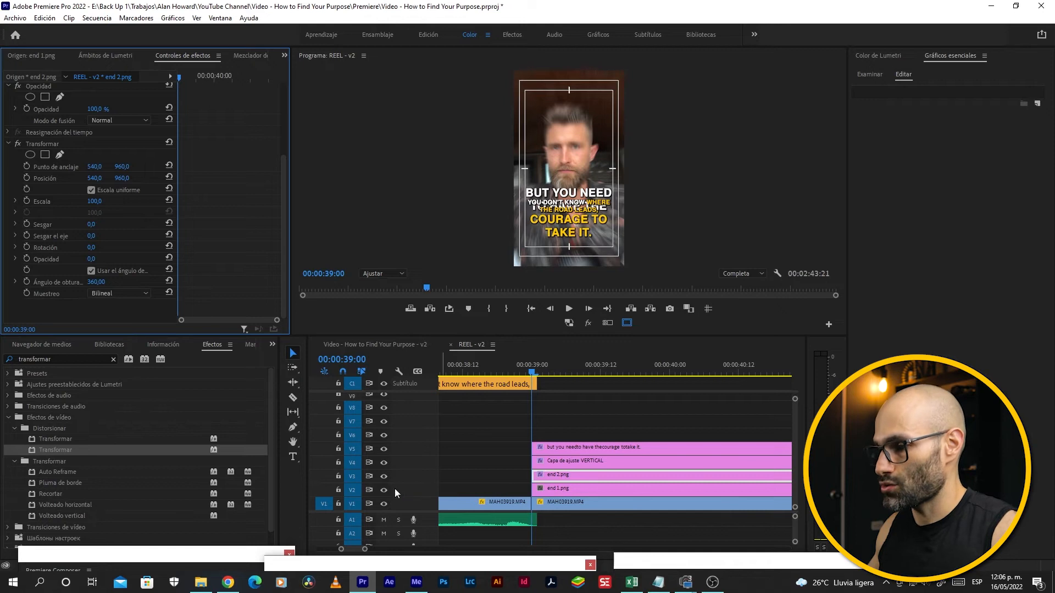
Step: Hide tracks V2 to V6 to view the background clip MAH03919.MP4 on its own at 00:00:39:06
left_click(566, 490)
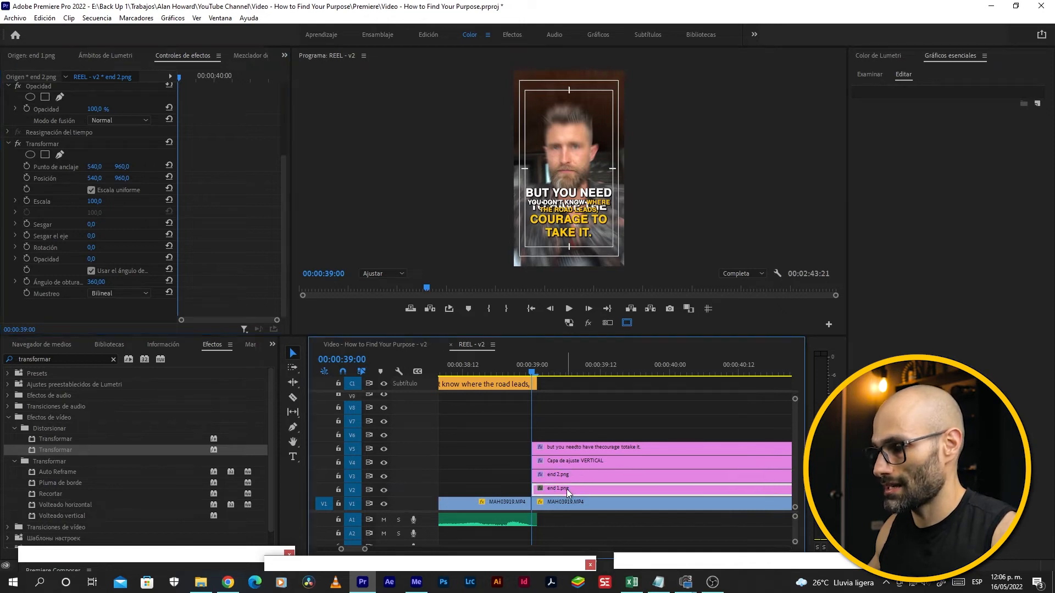
left_click(383, 490)
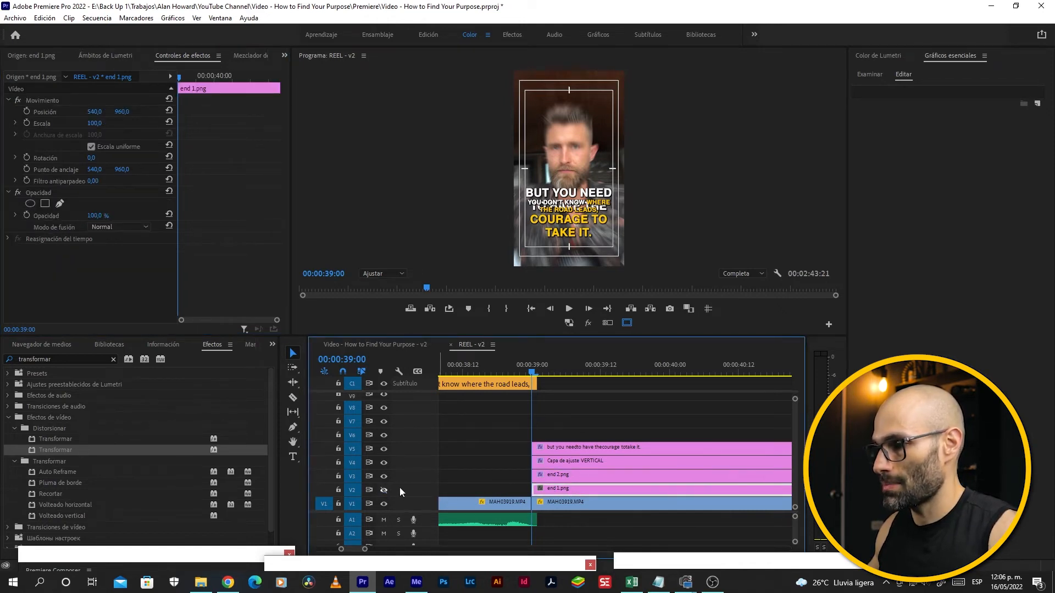
left_click(570, 504)
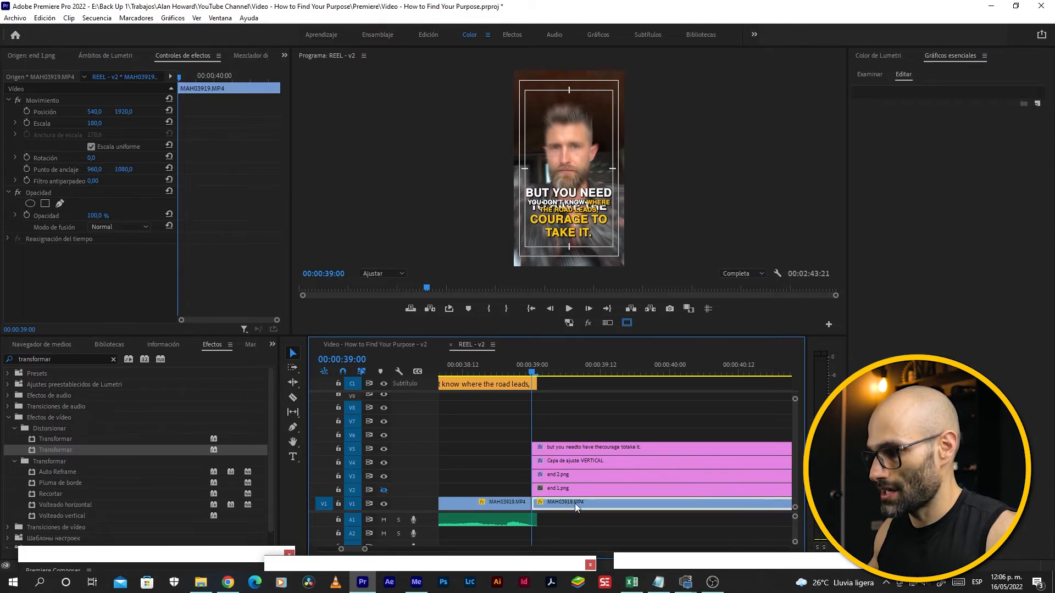
left_click(384, 462)
left_click(384, 449)
left_click(384, 435)
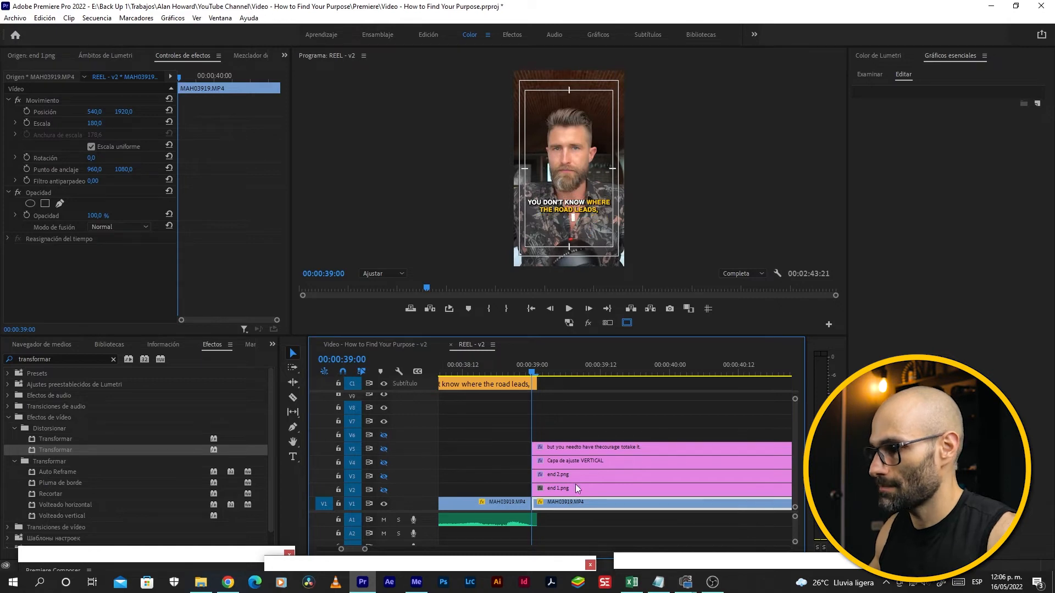
left_click(566, 373)
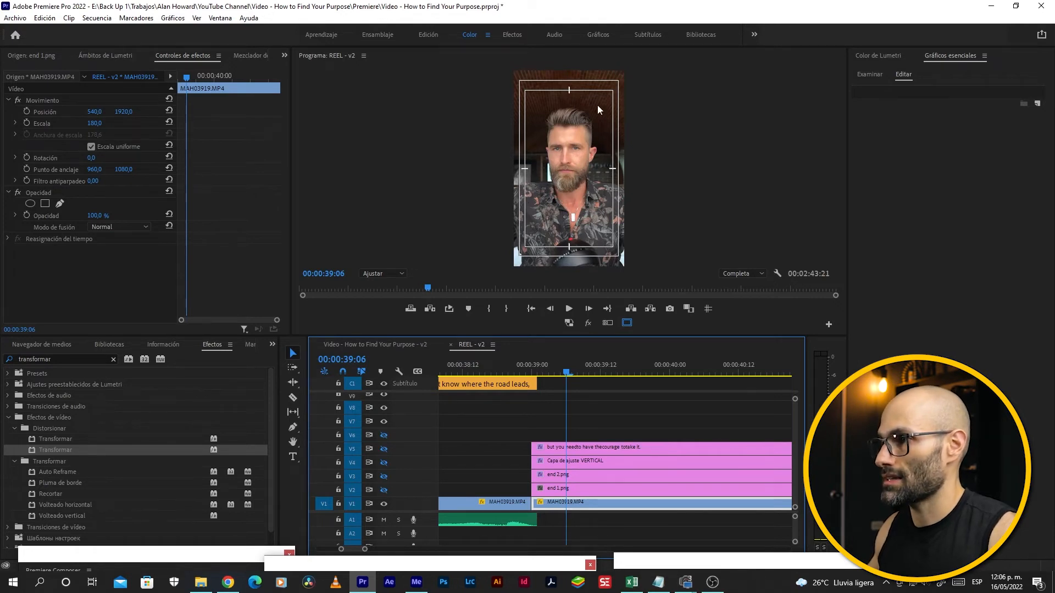
Step: Show tracks V2 and V3 again, and return to 00:00:39:00 with end 2.png selected
left_click(383, 490)
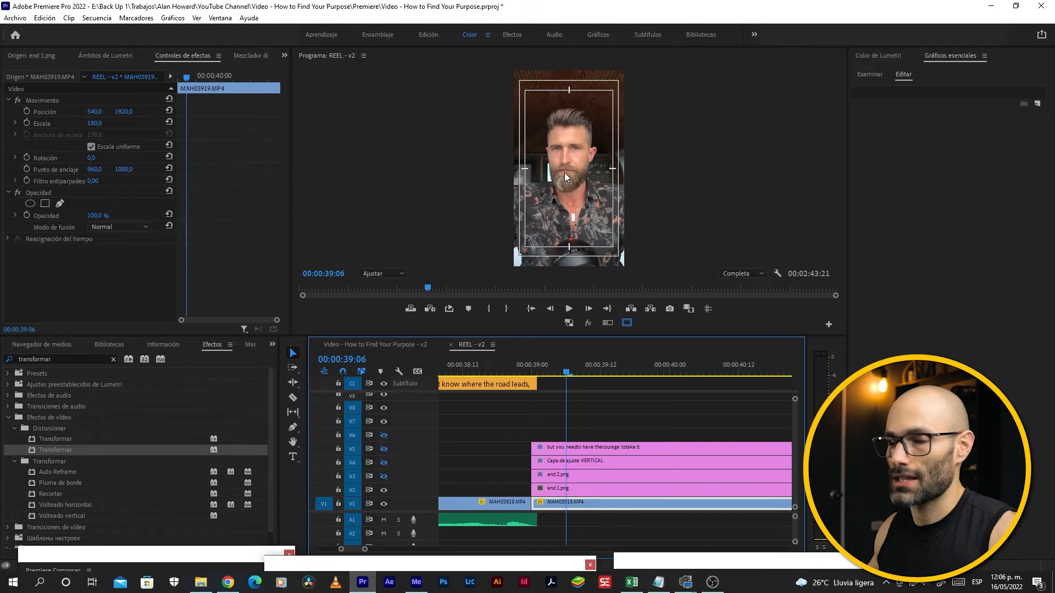
left_click(566, 488)
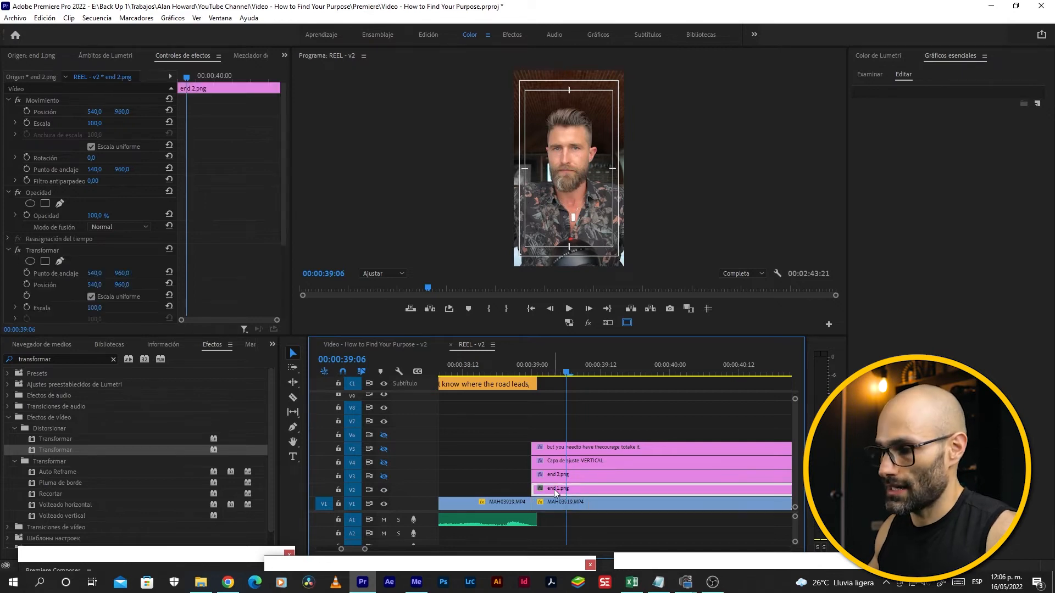
left_click(556, 477)
left_click(555, 489)
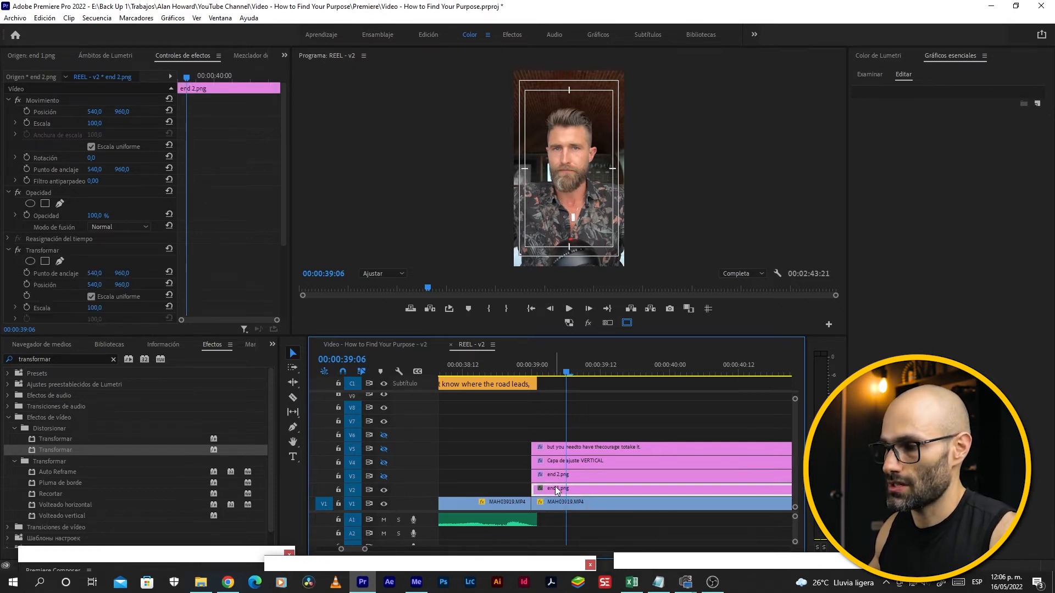
left_click(552, 476)
left_click_drag(551, 374, 531, 373)
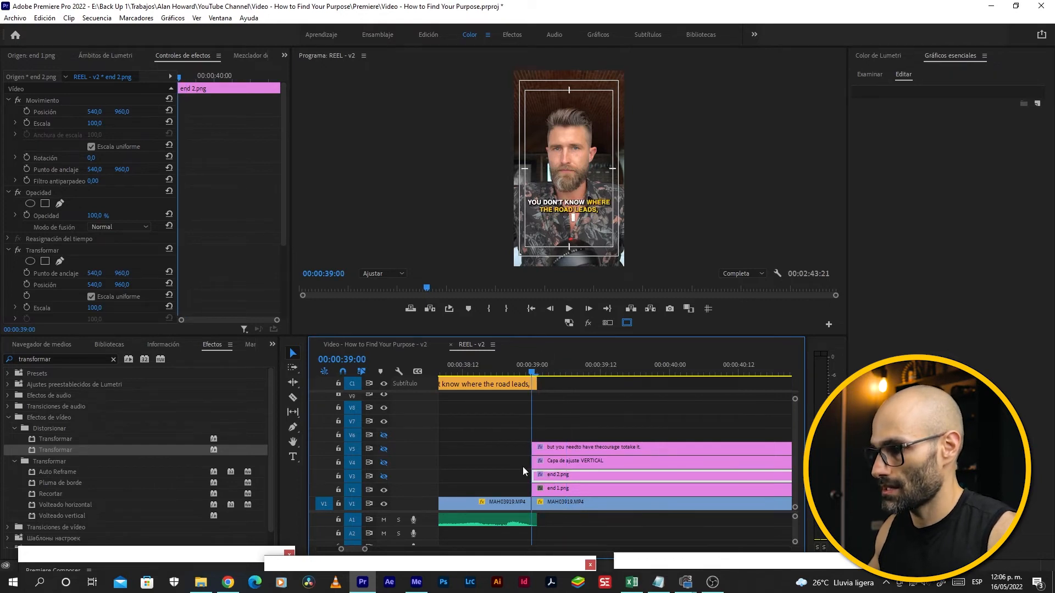
left_click(383, 462)
left_click(384, 463)
left_click(383, 477)
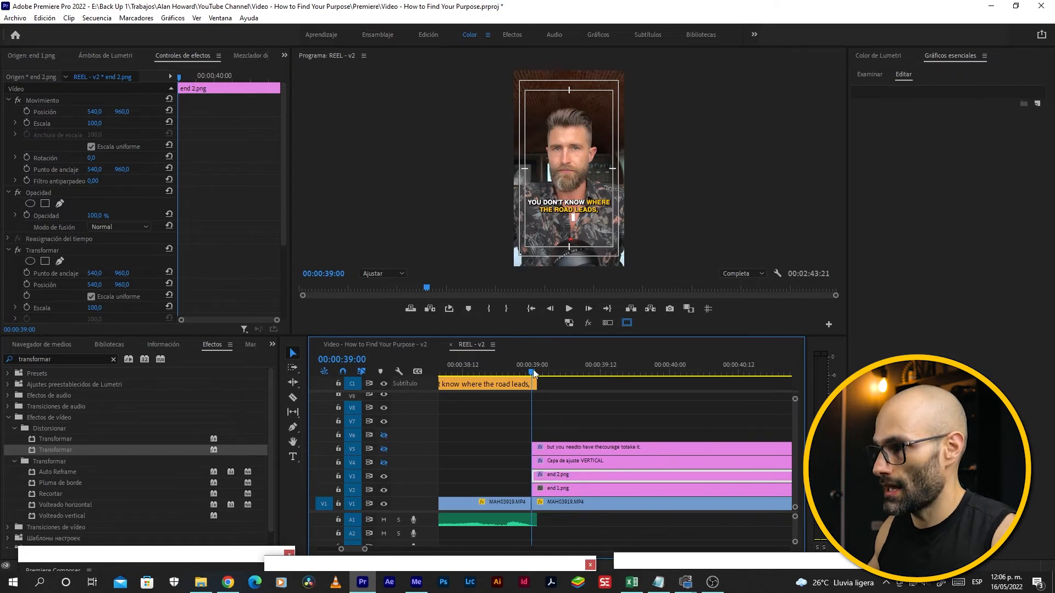
Step: Set the Transformar Opacidad of end 2.png to 100 at 00:00:39:05 and keyframe it there
mouse_move(535, 373)
left_mouse_down()
mouse_move(571, 374)
mouse_move(532, 374)
left_mouse_up()
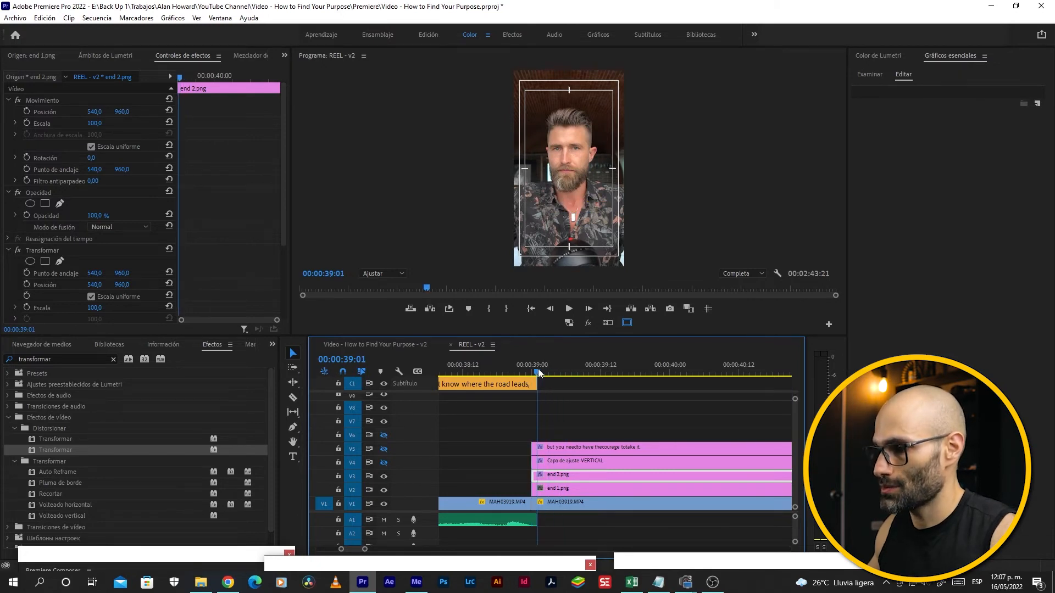
scroll(218, 253, "down", 4)
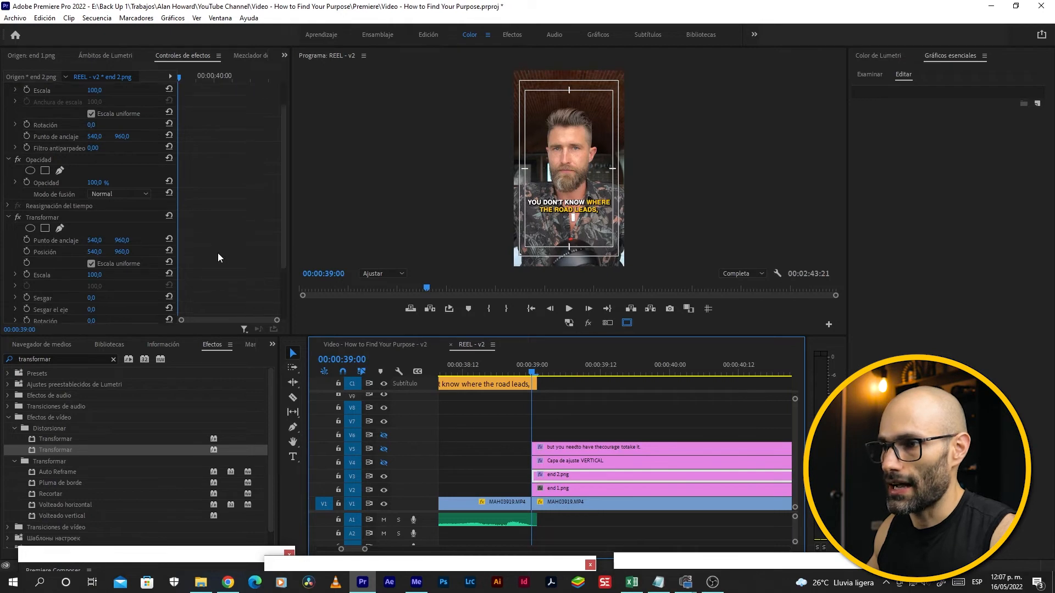
key("shift+Right")
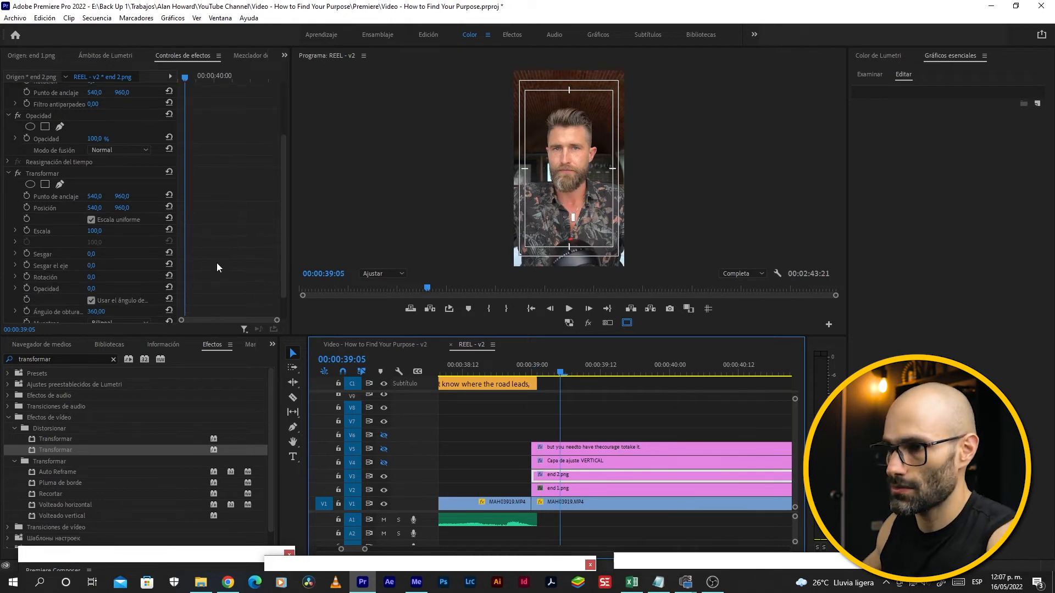
scroll(218, 268, "down", 2)
left_click_drag(85, 259, 127, 259)
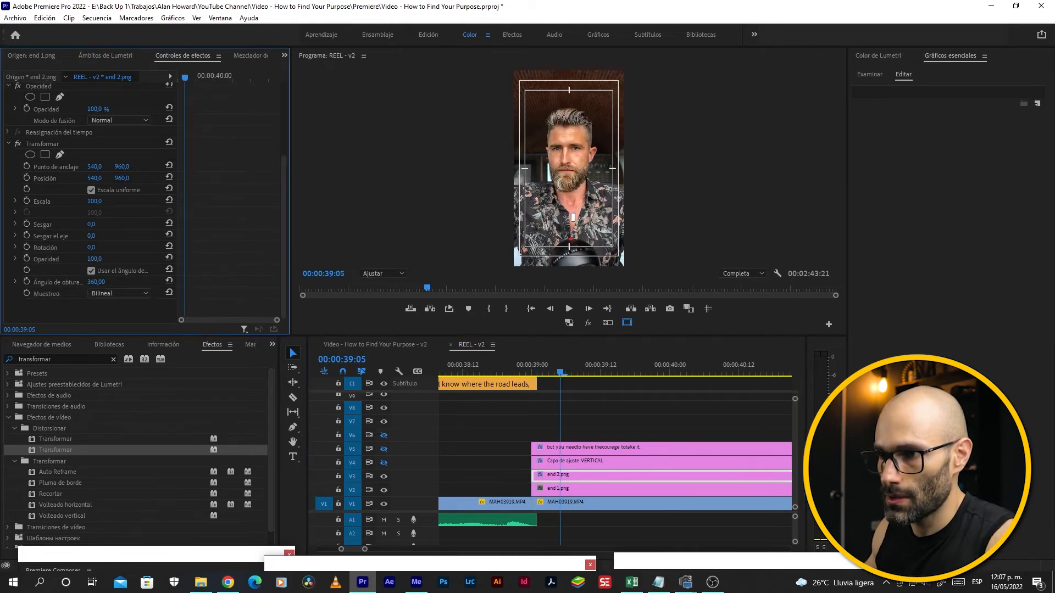
left_click(27, 259)
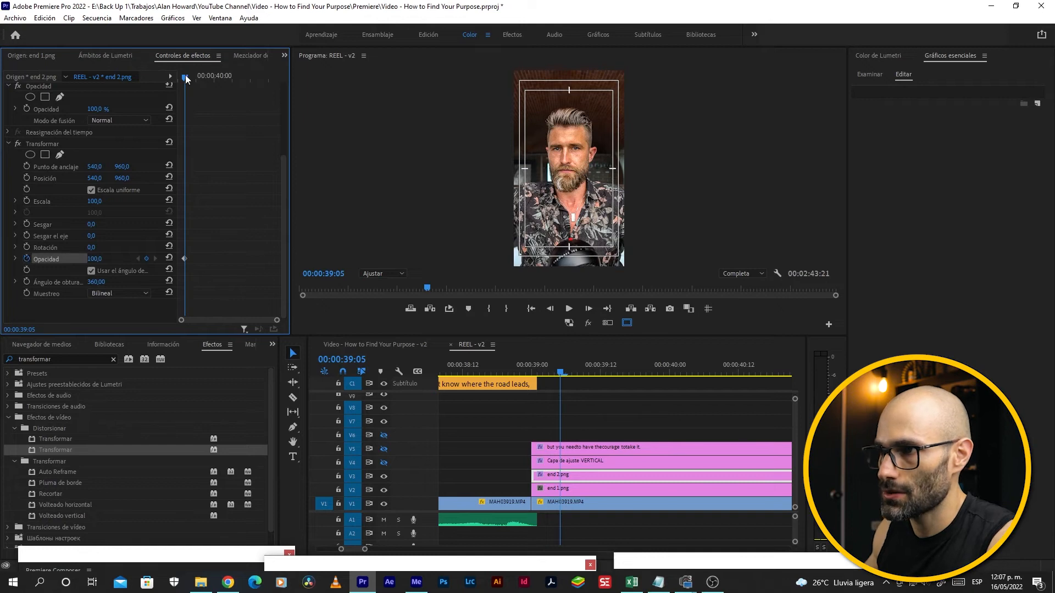
Step: Keyframe the Transformar Opacidad of end 2.png at 0 at 00:00:39:00, and apply Suavizar entrada to the 00:00:39:05 keyframe
left_click_drag(188, 80, 174, 81)
left_click_drag(94, 259, 39, 259)
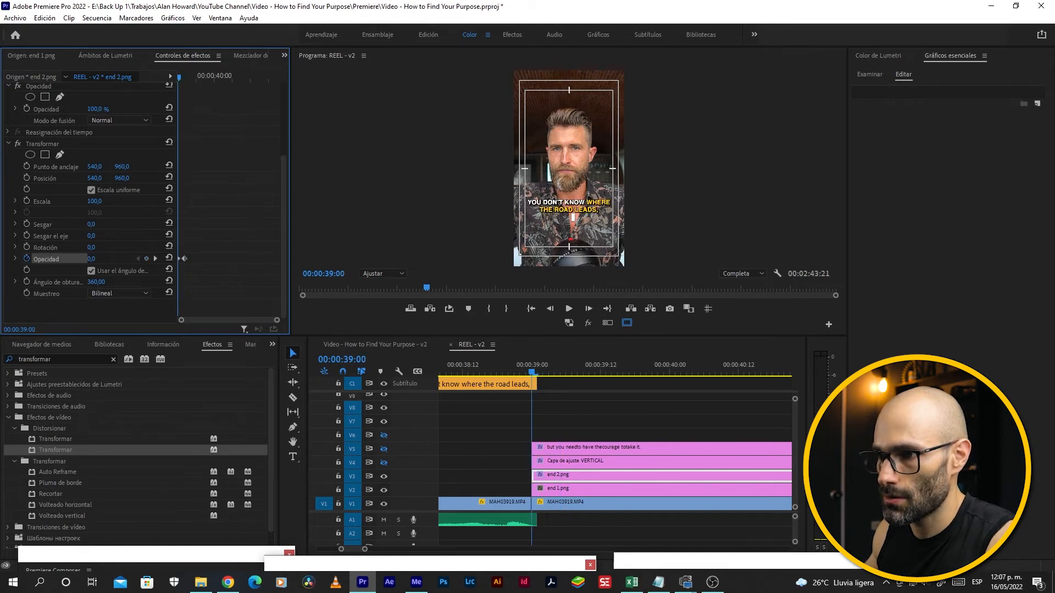
right_click(187, 259)
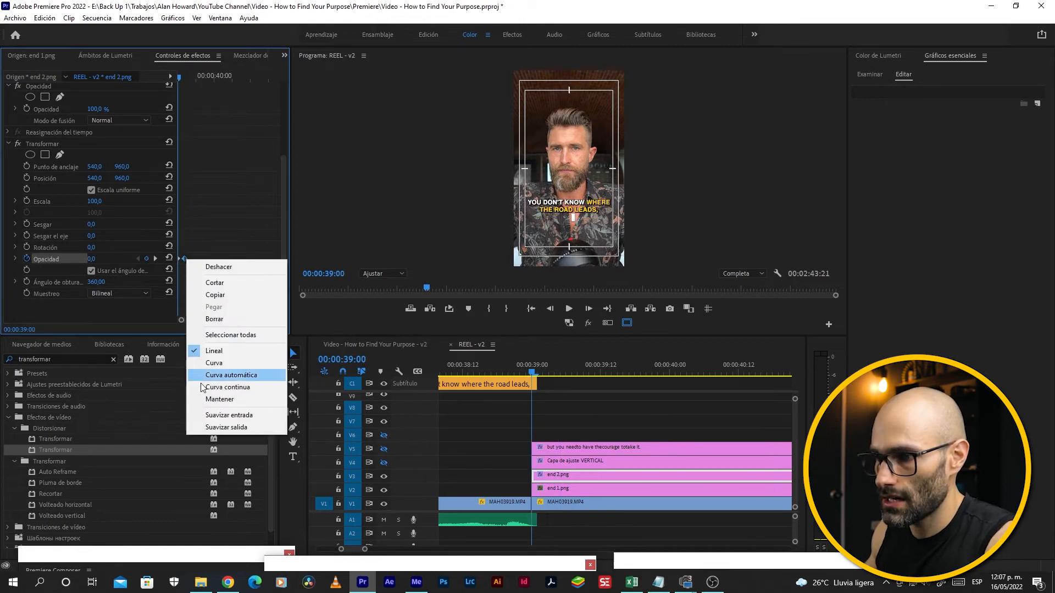
left_click(229, 414)
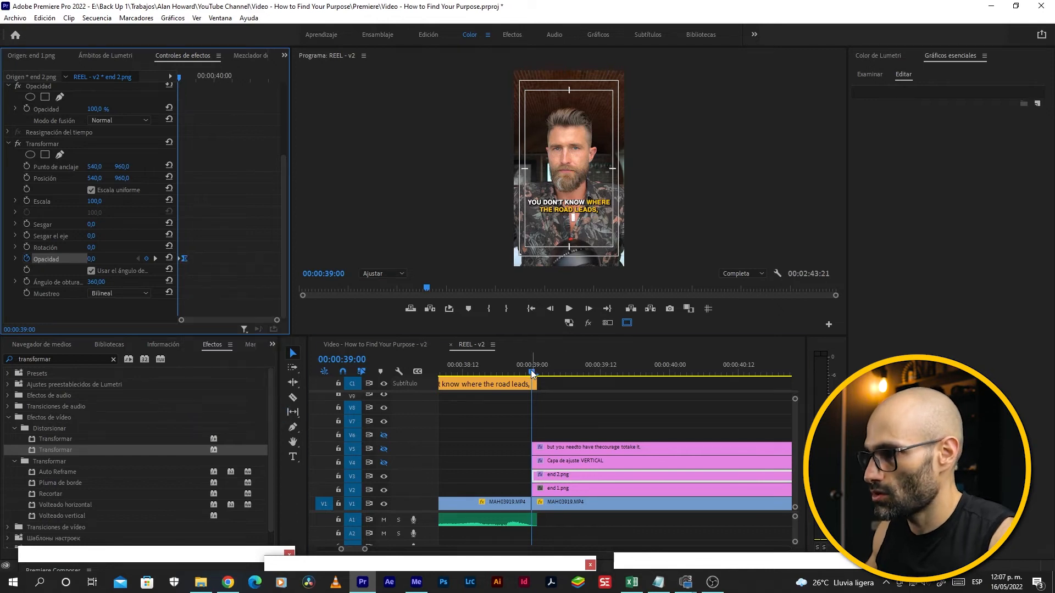
Step: Show tracks V4 and V5 again, and add the Transformar effect to the closing caption graphic
mouse_move(531, 374)
left_mouse_down()
mouse_move(559, 374)
mouse_move(531, 372)
left_mouse_up()
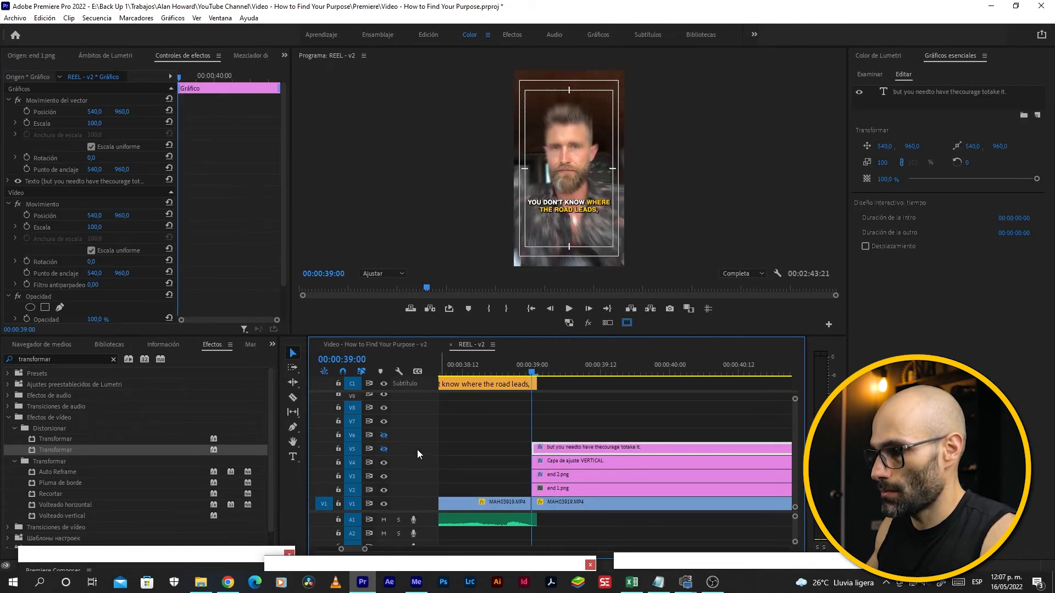
left_click(384, 450)
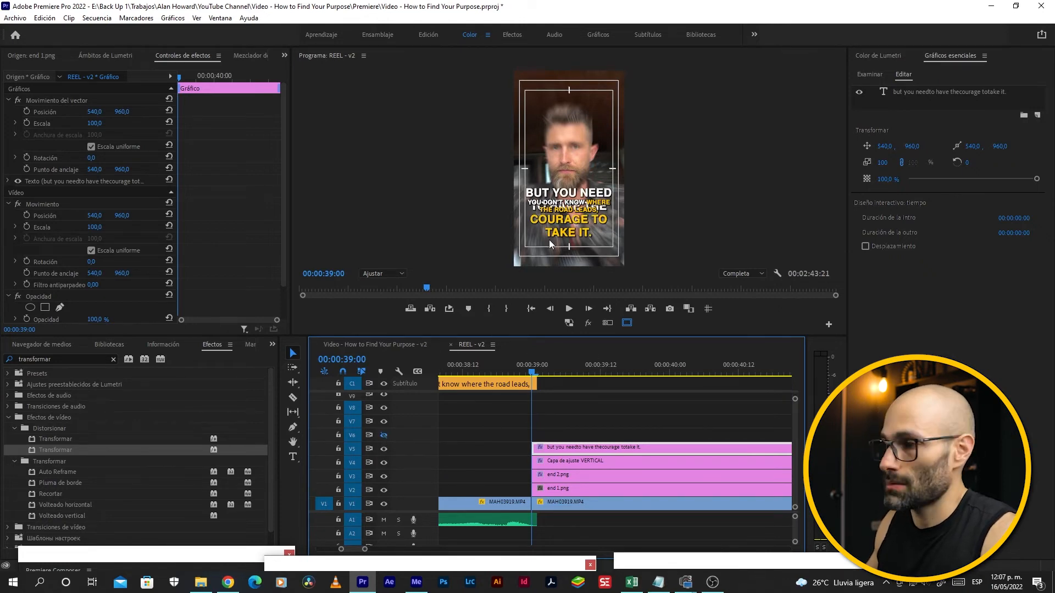
left_click_drag(55, 449, 574, 453)
Step: Set the caption's Transformar shutter angle to 360, with the playhead at 00:00:39:05
scroll(219, 232, "down", 5)
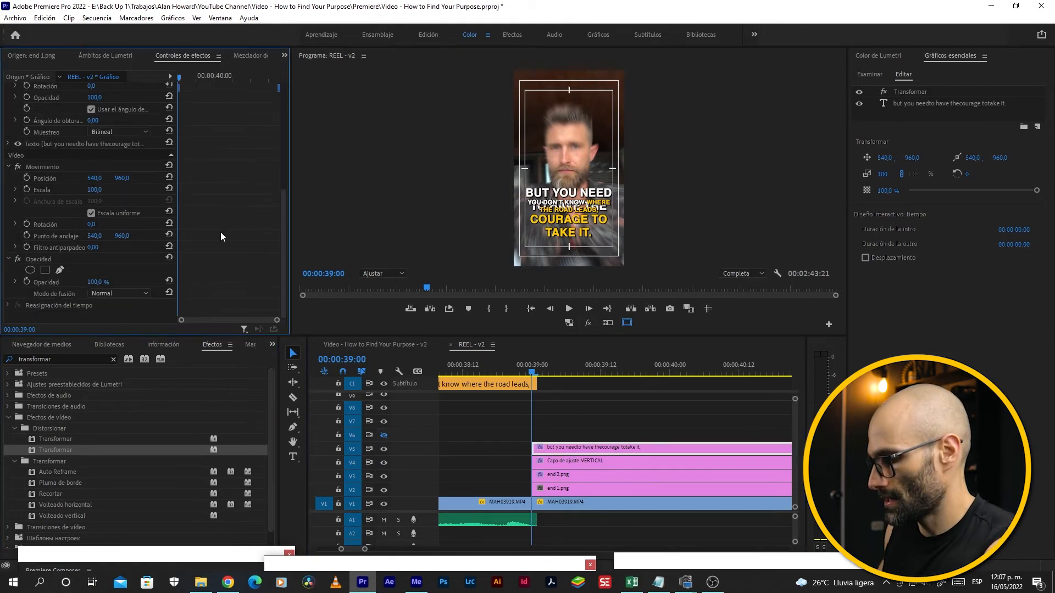
key("shift+Right")
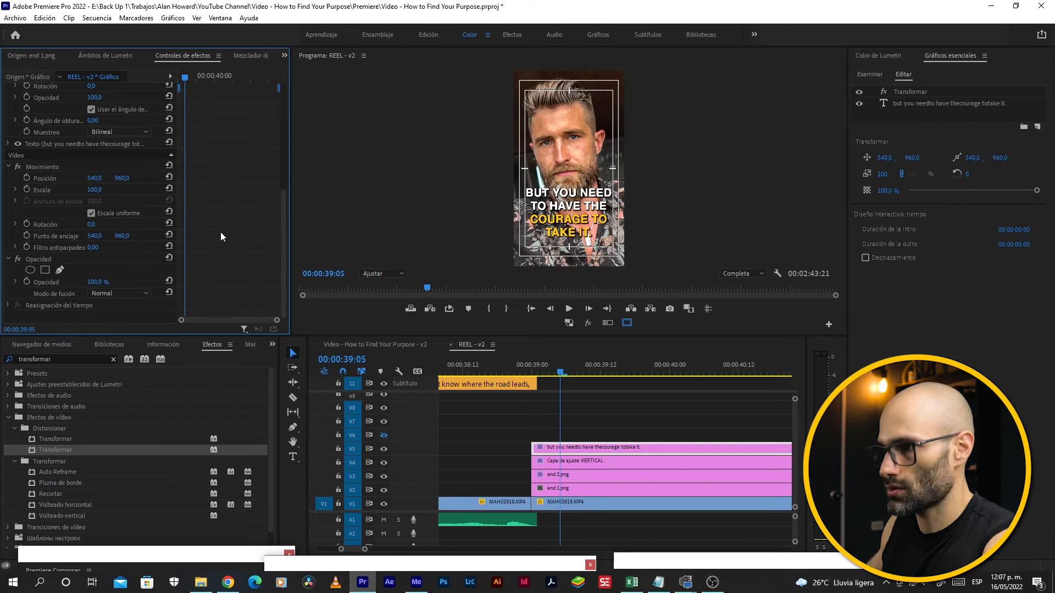
scroll(229, 256, "up", 5)
left_click(95, 275)
type("360")
key("Return")
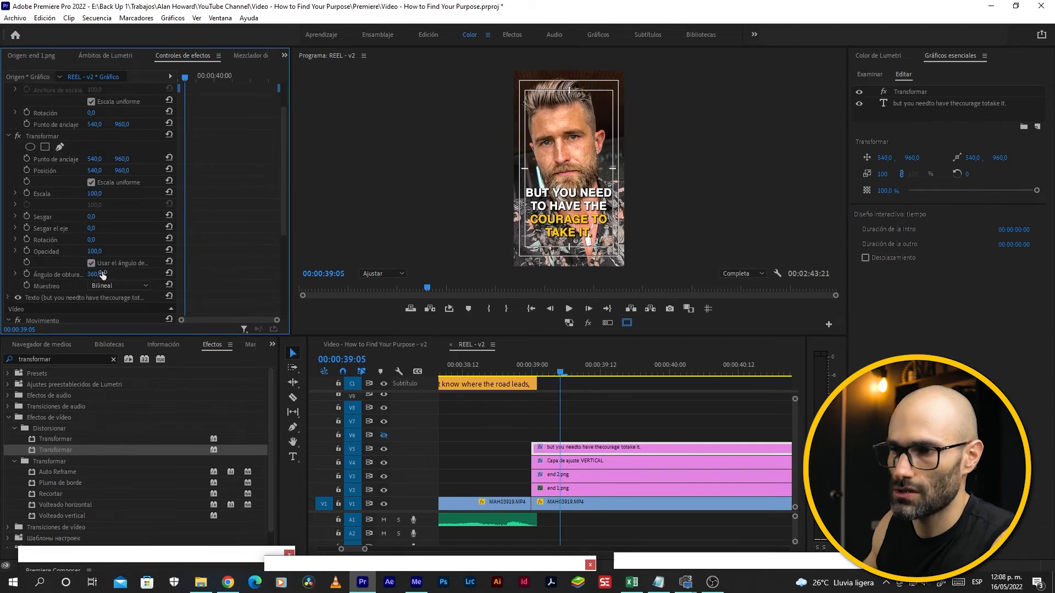
Step: Keyframe the caption's Transformar Escala and Opacidad at 100 at 00:00:39:05, and return to 00:00:39:00
left_click(26, 192)
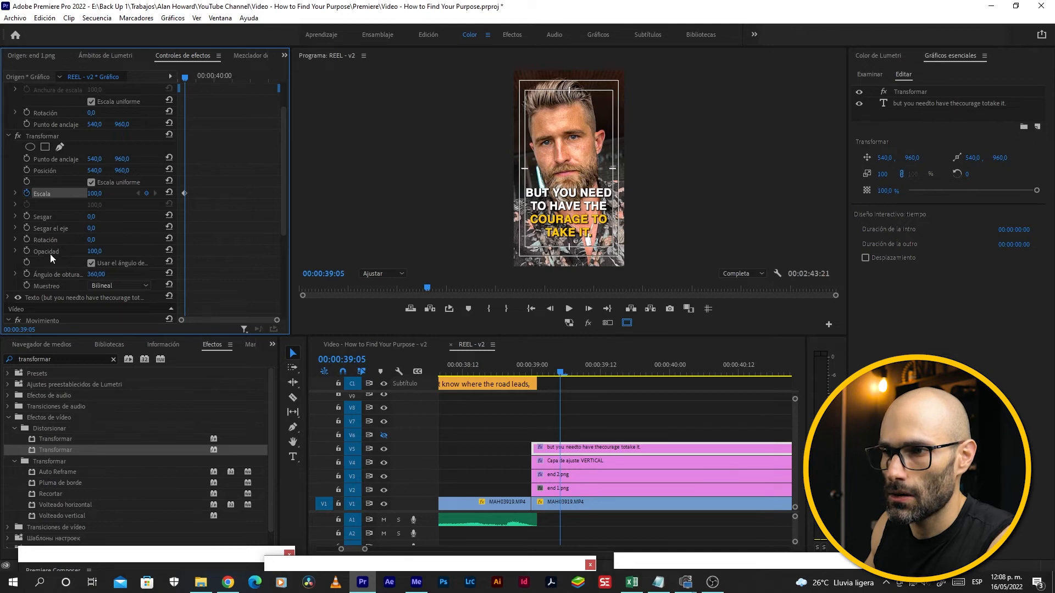
left_click(26, 251)
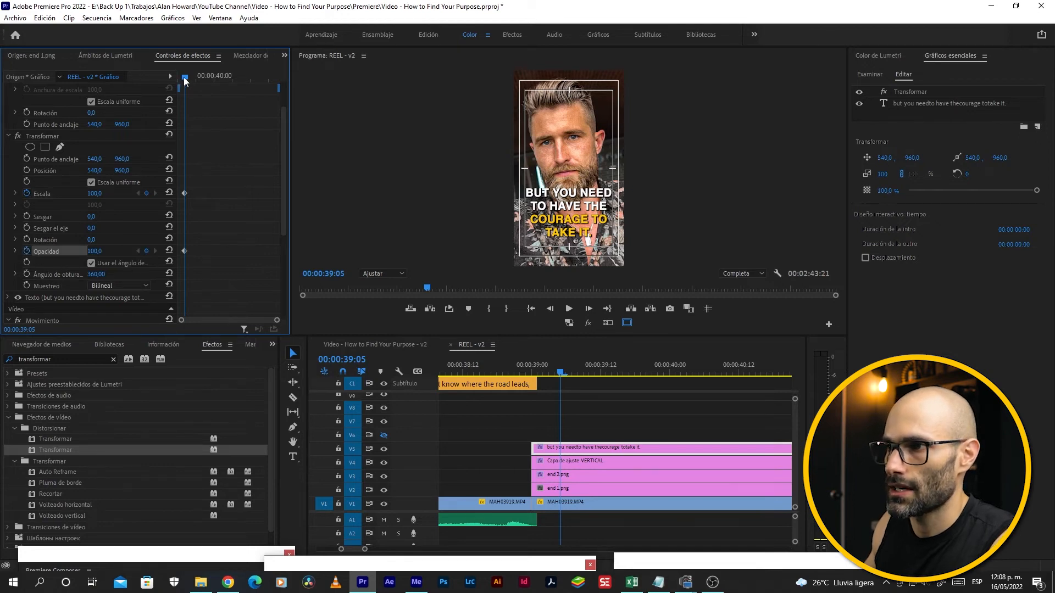
left_click_drag(186, 81, 179, 81)
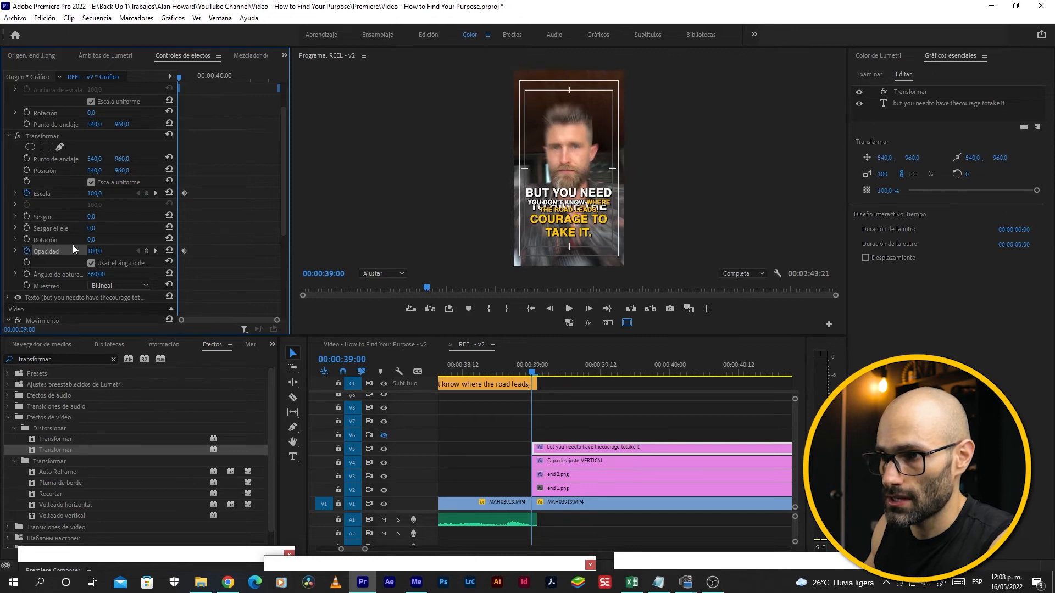
left_click(98, 252)
type("0")
key("Return")
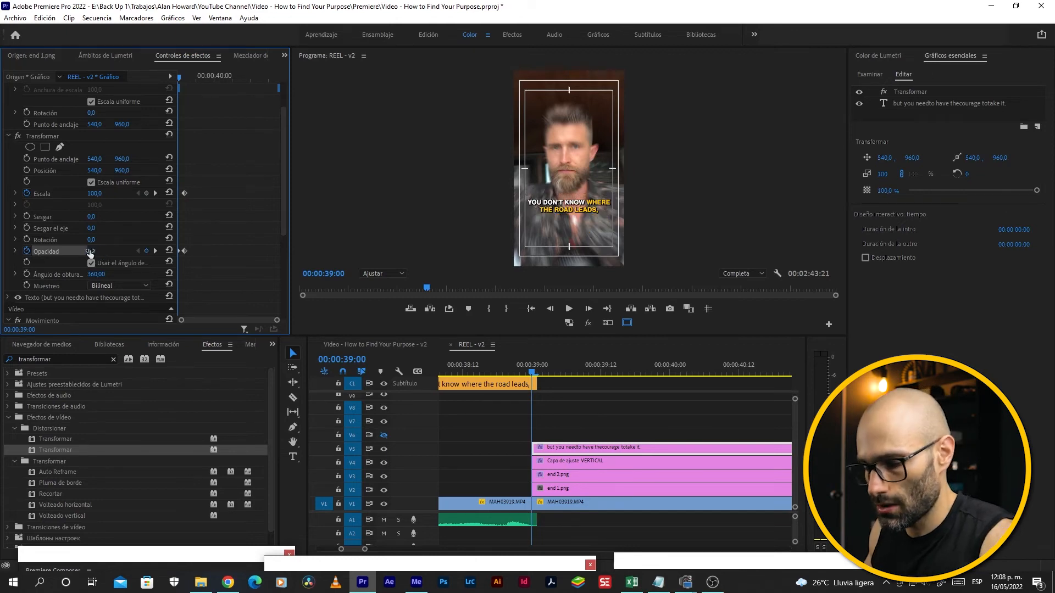
key("ctrl+z")
Step: Keyframe the caption's Transformar Escala at 200 and Opacidad at 0 at 00:00:39:00
left_click_drag(94, 193, 157, 194)
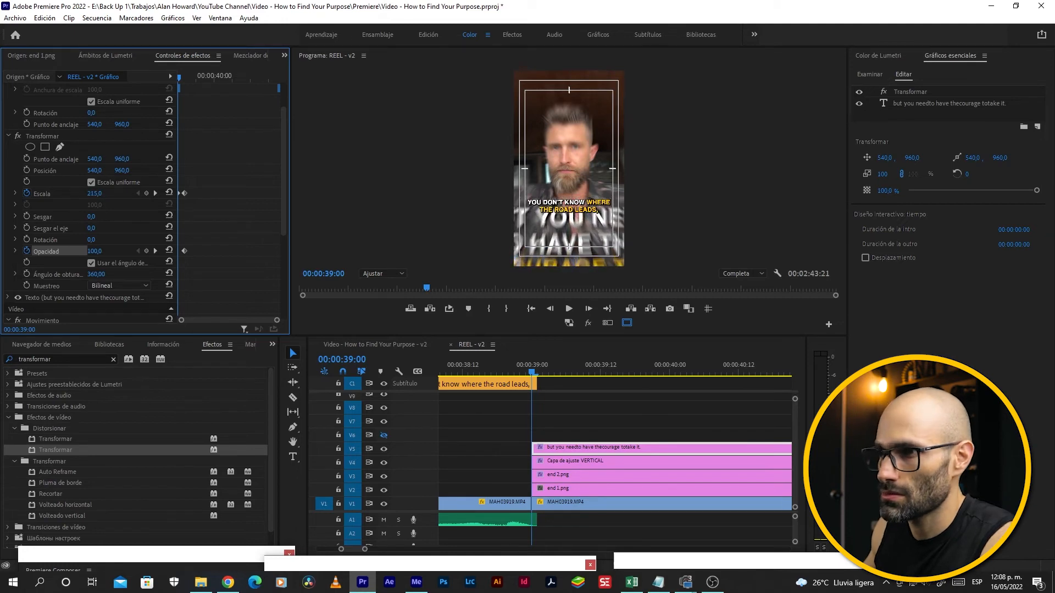
left_click(95, 193)
type("2")
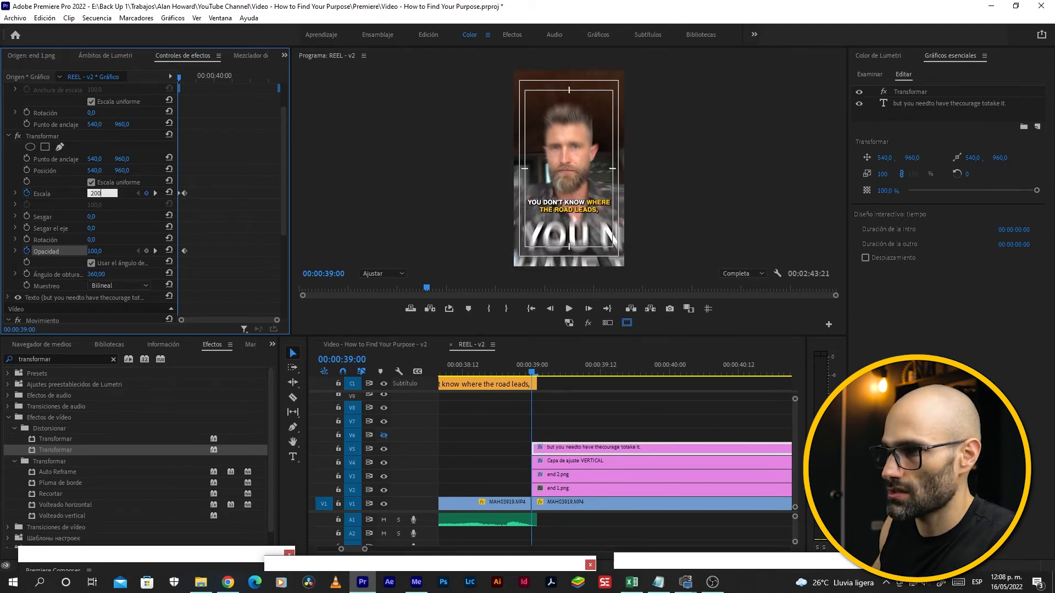
type("00")
key("Return")
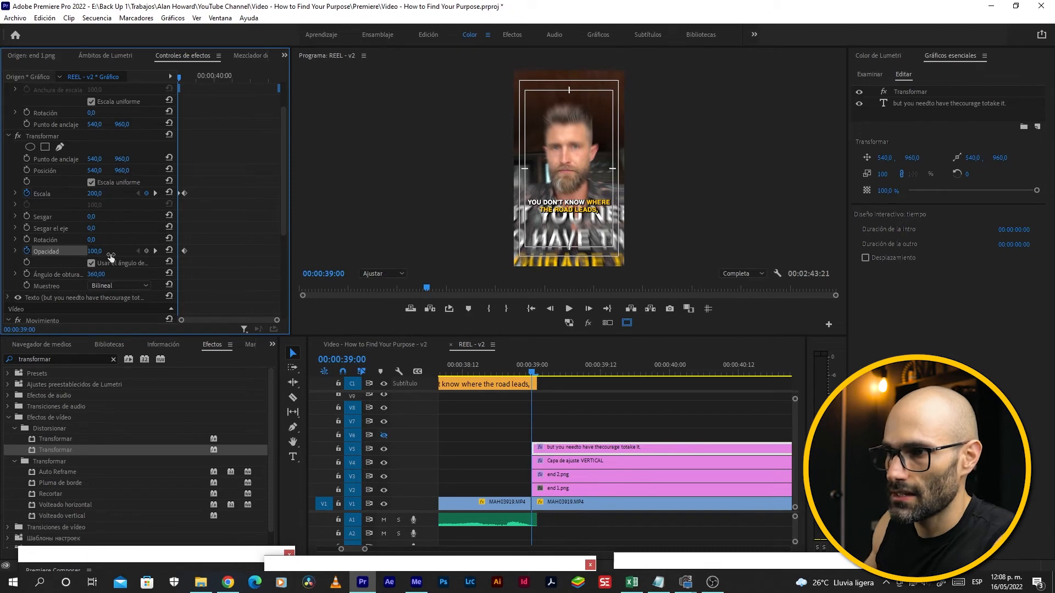
left_click(94, 251)
type("0")
key("Return")
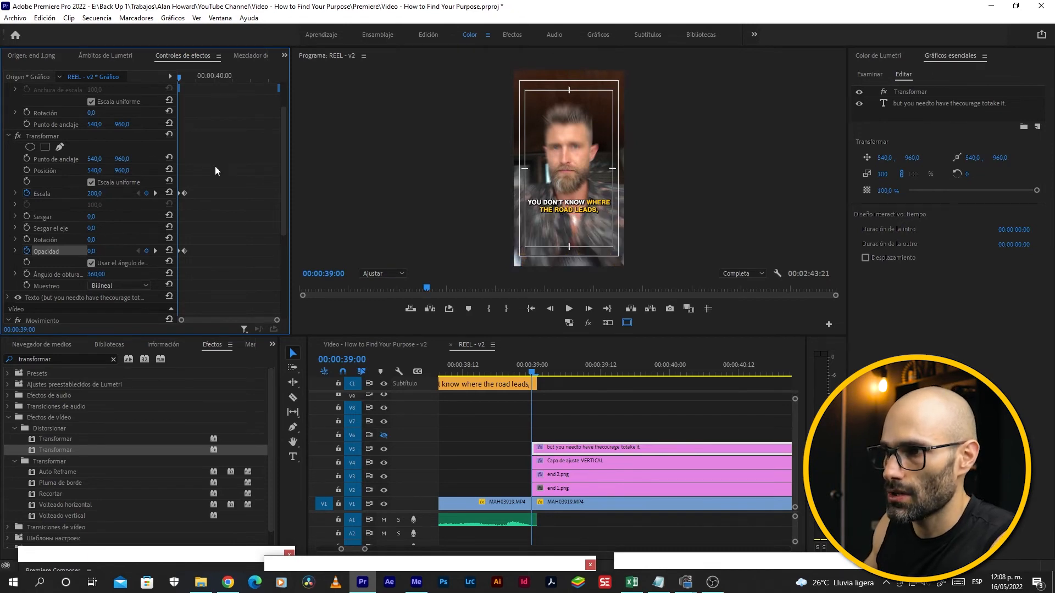
Step: Apply Suavizar entrada to the caption's Escala and Opacidad keyframes at 00:00:39:05
left_click_drag(185, 262, 184, 252)
right_click(184, 252)
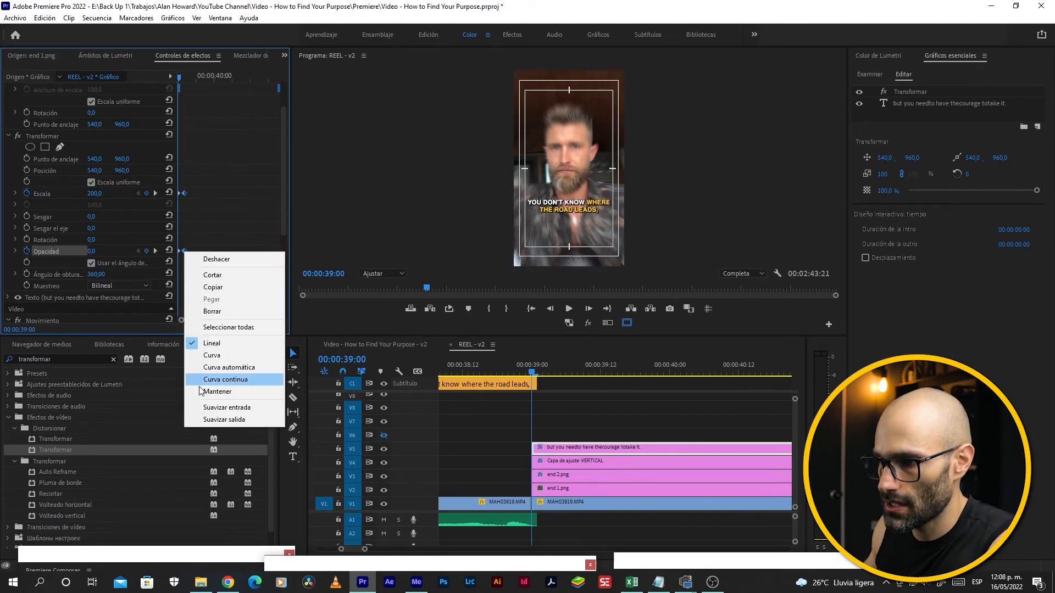
left_click(213, 408)
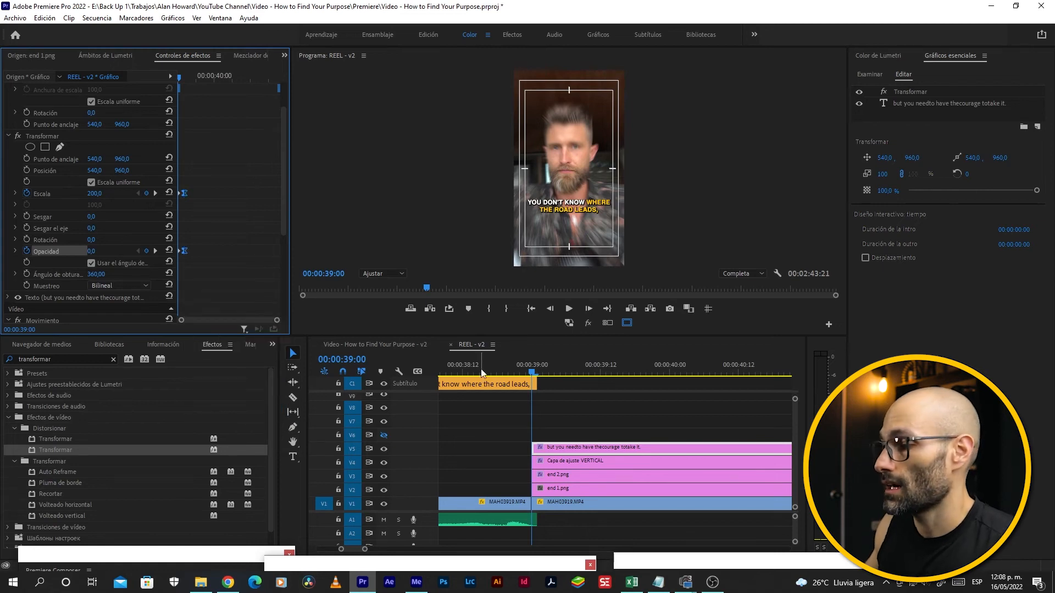
Step: Preview the animated caption and layers from just before the freeze-frame ending at 00:00:39:00
left_click(521, 369)
key("space")
key("space")
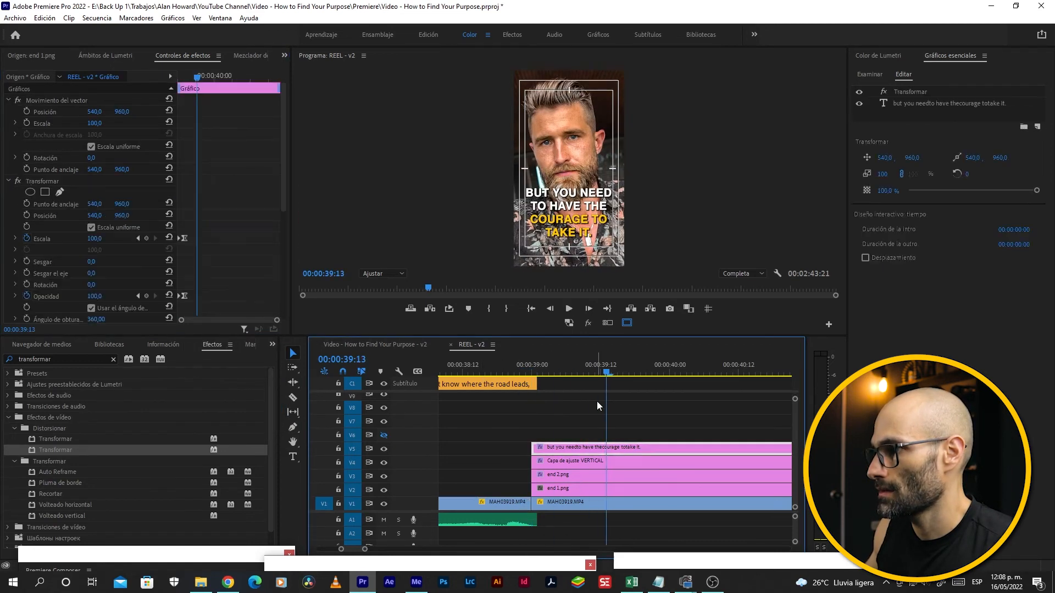
left_click(509, 361)
key("space")
key("space")
scroll(525, 490, "down", 3)
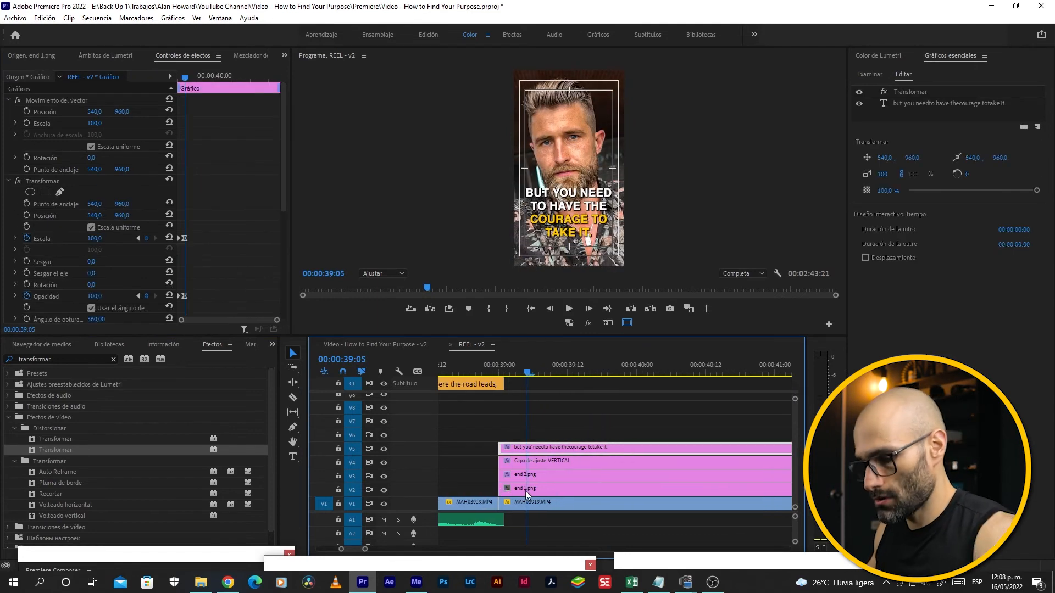
Step: Shift the four ending layers up one track and place Capa de ajuste VERTICAL on V2 above the final MAH03919.MP4 clip
left_click_drag(576, 430, 604, 488)
key("alt+Up")
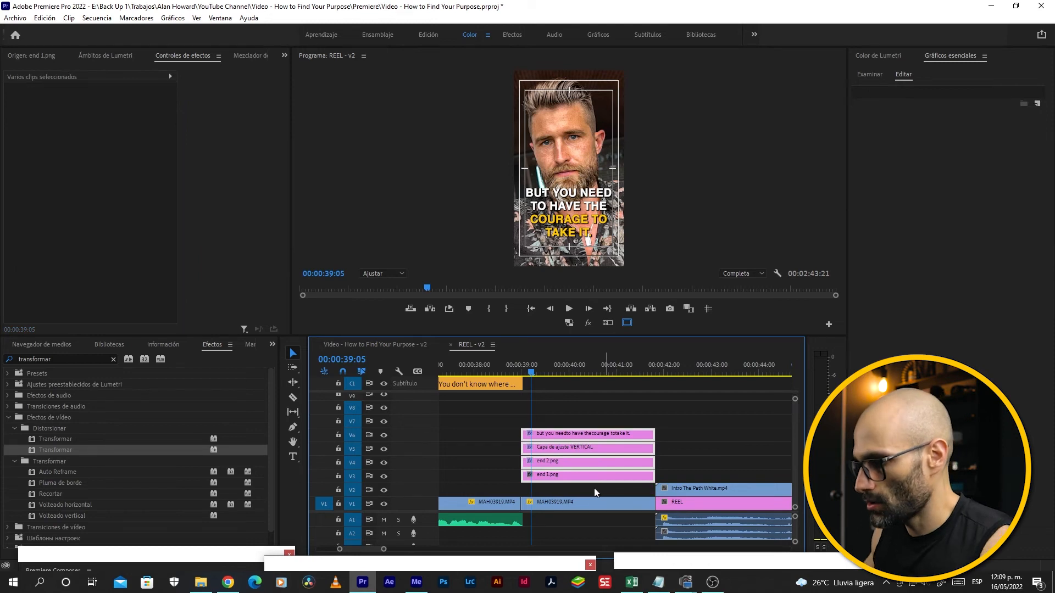
scroll(594, 488, "up", 2)
key("shift+1")
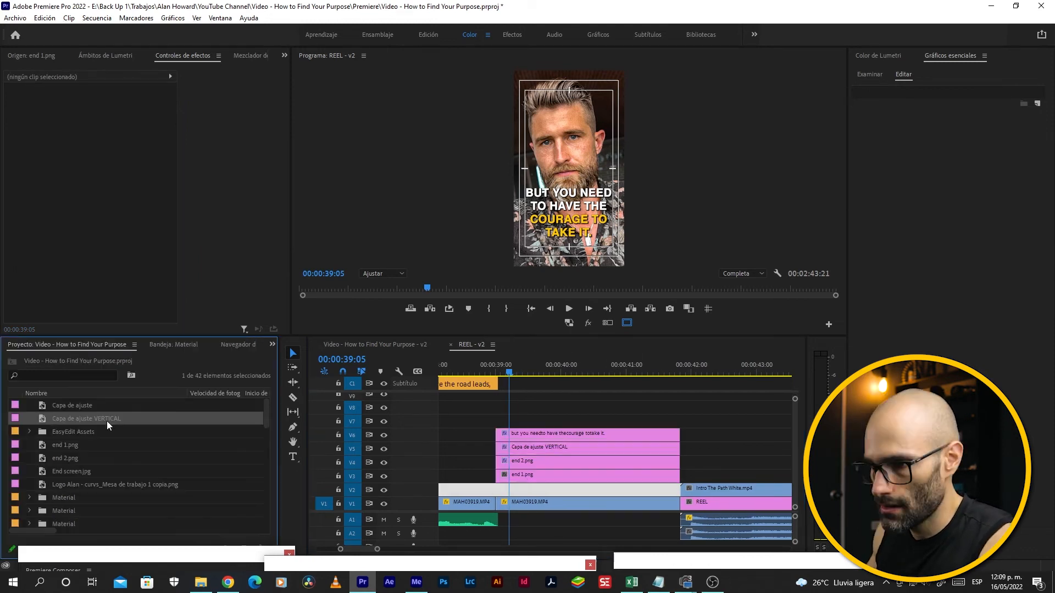
left_click_drag(106, 420, 564, 488)
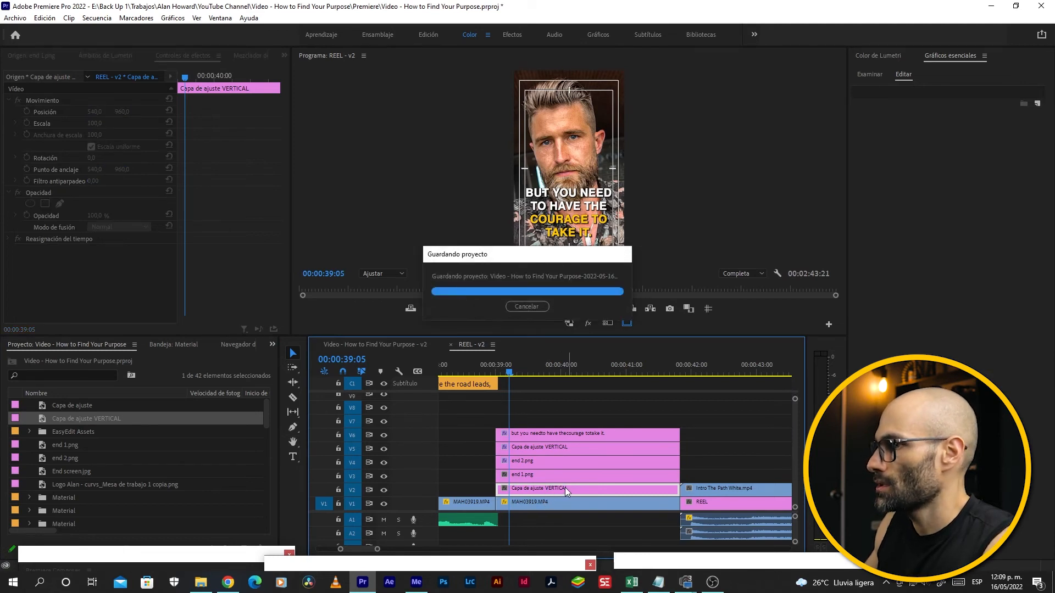
Step: Set the V2 adjustment layer's Lumetri Temperatura to -100 and slightly lower its Exposición, Contraste and Resaltados
left_click(881, 57)
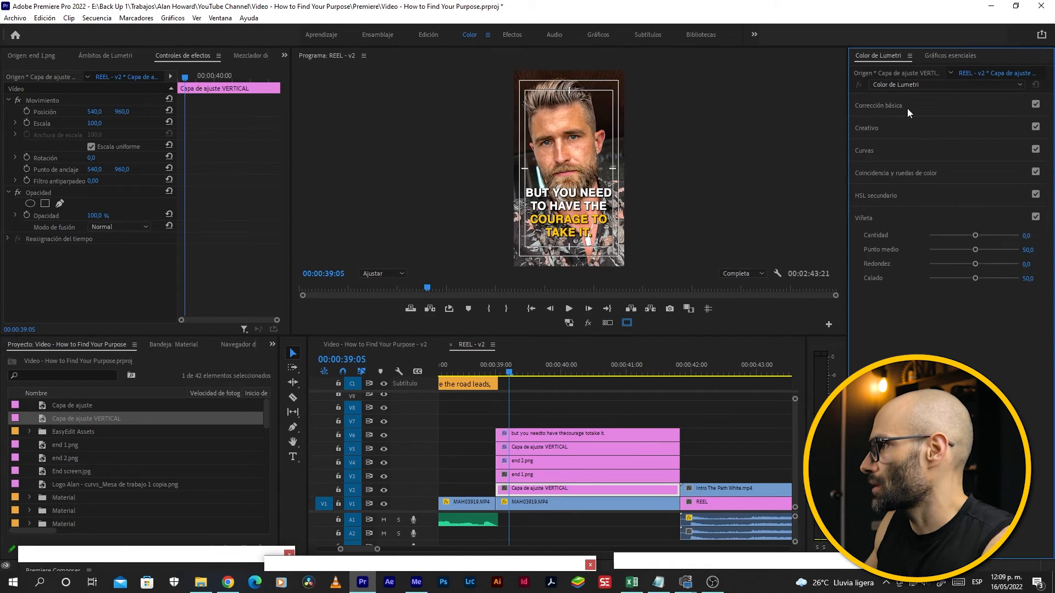
left_click(879, 106)
left_click_drag(977, 167, 819, 180)
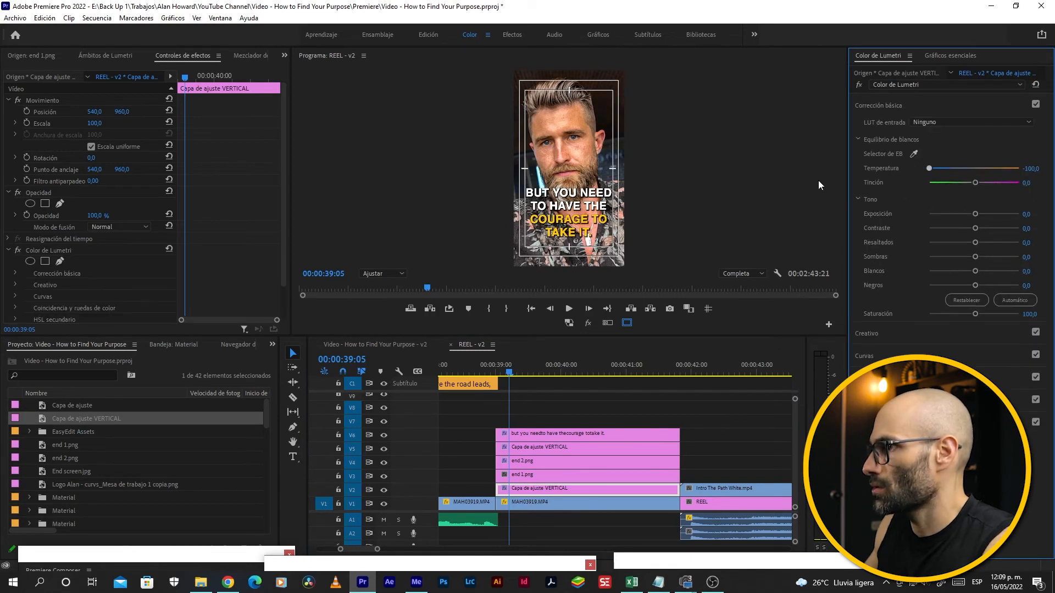
mouse_move(975, 214)
left_mouse_down()
mouse_move(1025, 223)
mouse_move(966, 215)
left_mouse_up()
left_click_drag(975, 228, 971, 228)
left_click_drag(975, 242, 972, 273)
Step: Shape the V2 adjustment layer's RGB curve into a gentle S with slightly lifted blacks
left_click(867, 333)
left_click(864, 440)
left_click(949, 280)
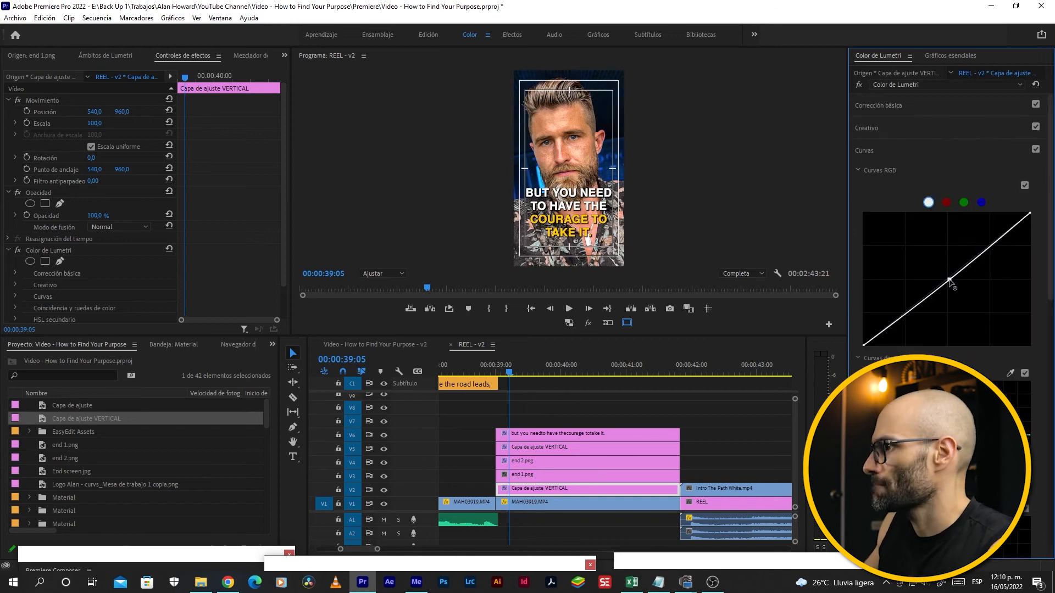
left_click_drag(863, 345, 863, 341)
left_click_drag(891, 321, 891, 326)
left_click_drag(996, 241, 996, 239)
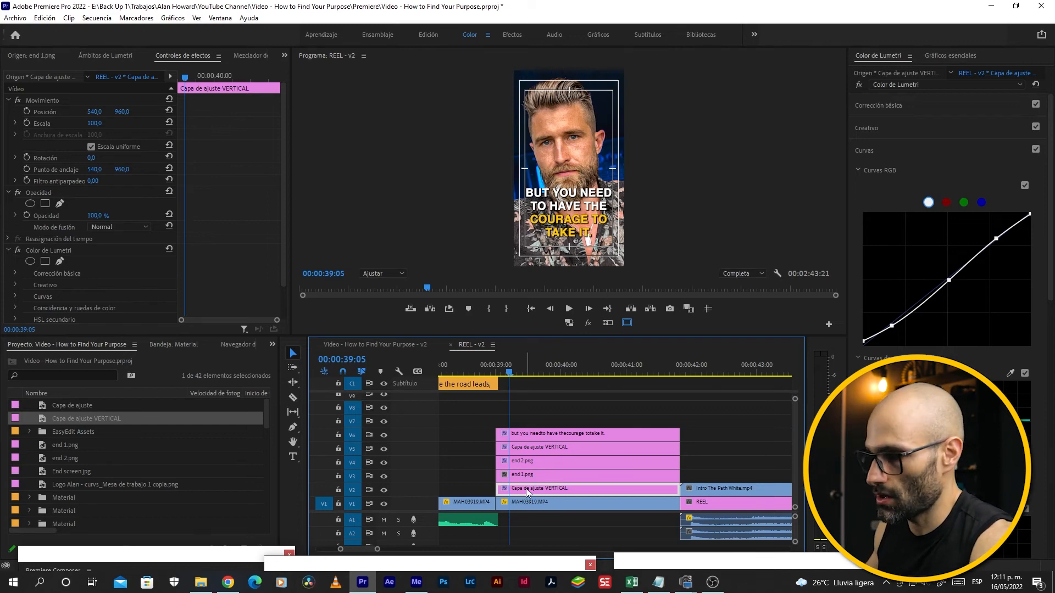
Step: Find the Desenfoque gaussiano effect and apply it to the adjustment layer on V2
left_click(272, 345)
left_click(289, 418)
double_click(60, 359)
type("ga")
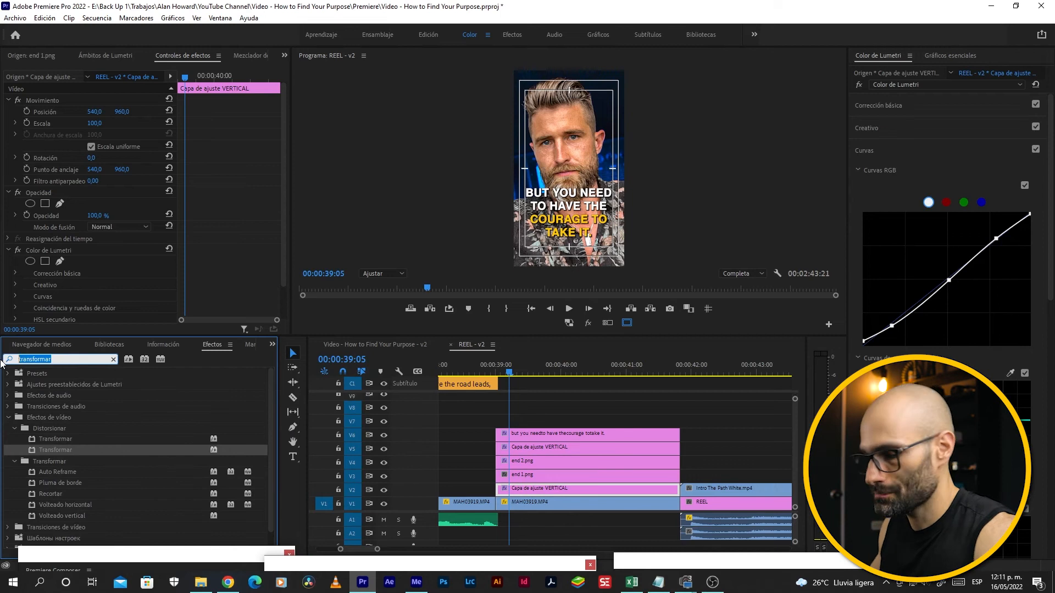
type("ussiano")
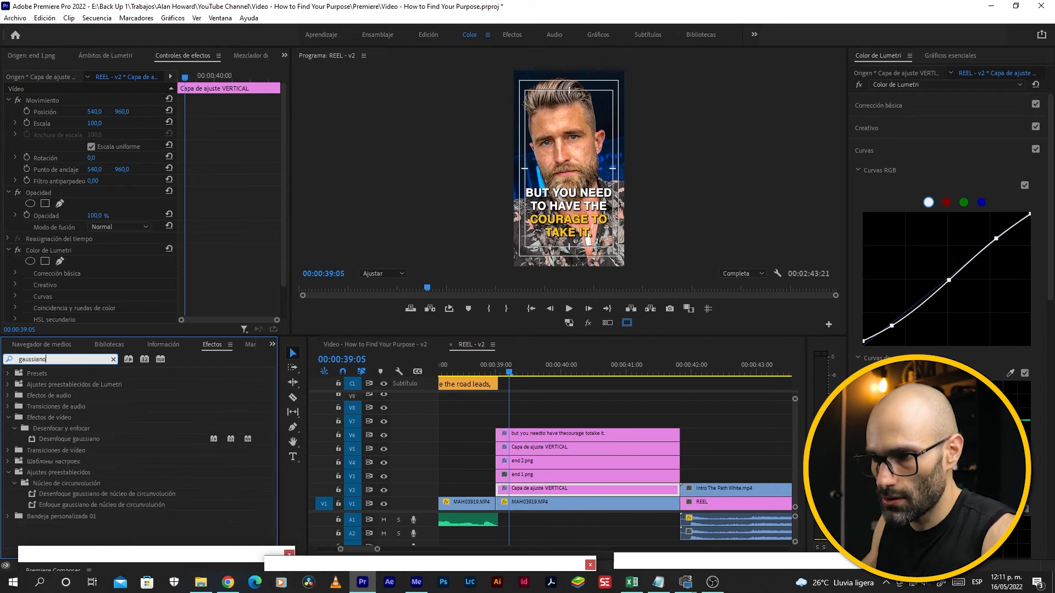
left_click(73, 439)
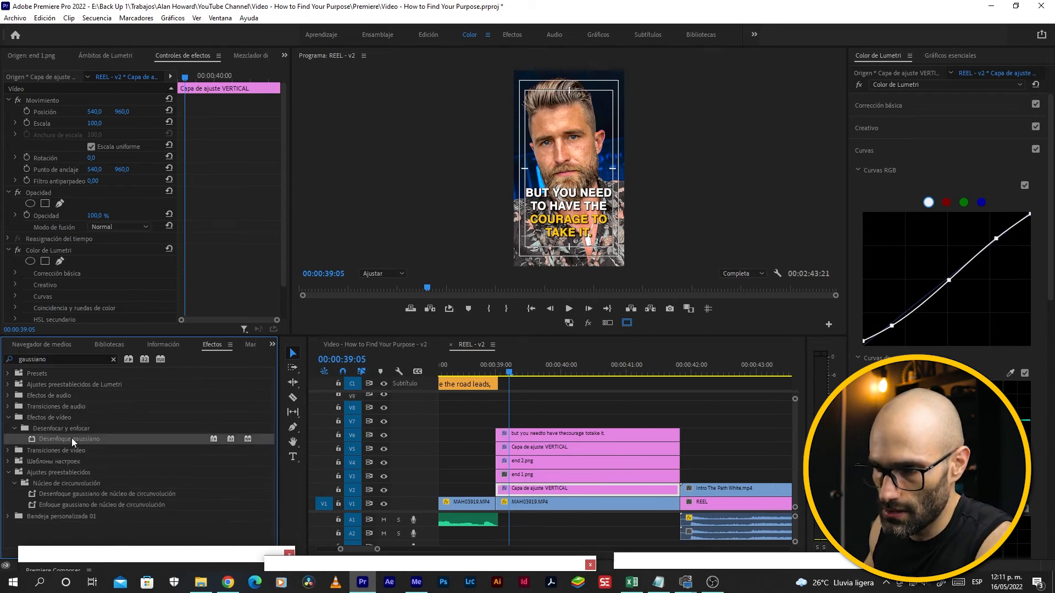
left_click_drag(477, 459, 522, 496)
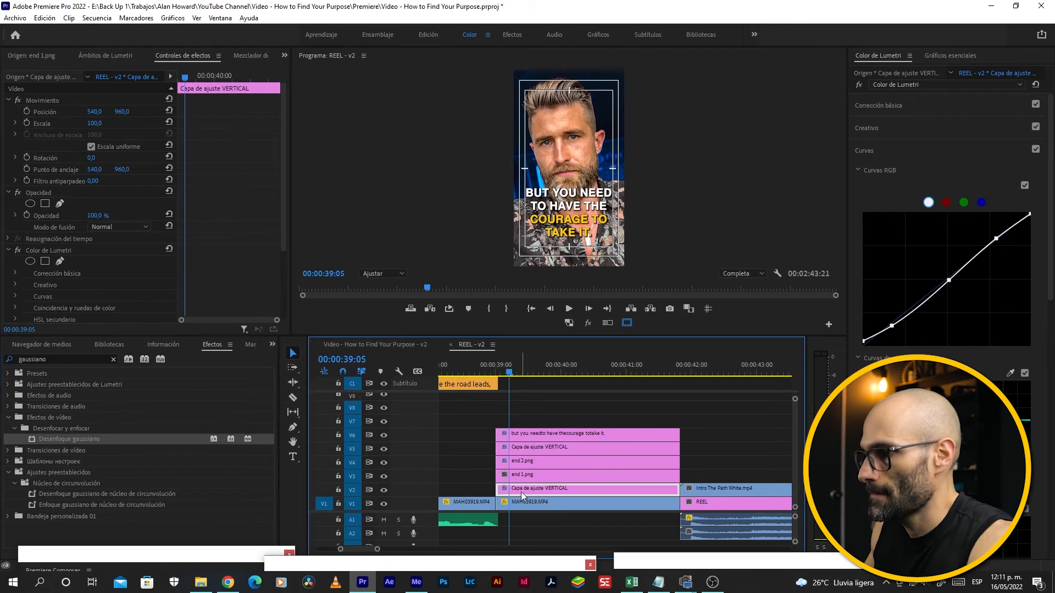
Step: Set the Desenfoque gaussiano amount to 100 on the V2 adjustment layer
scroll(220, 269, "down", 4)
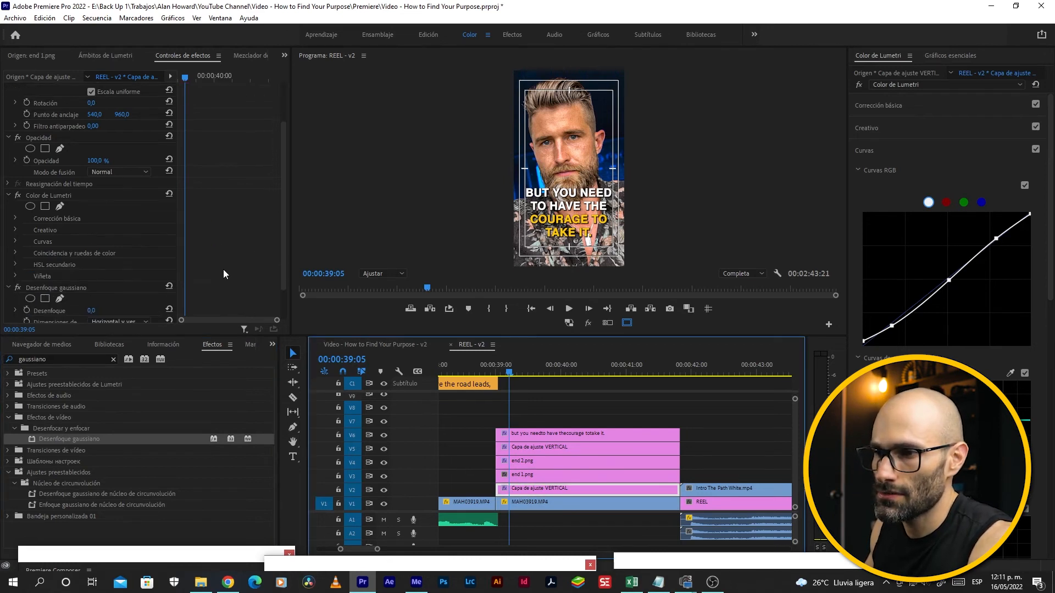
left_click(92, 270)
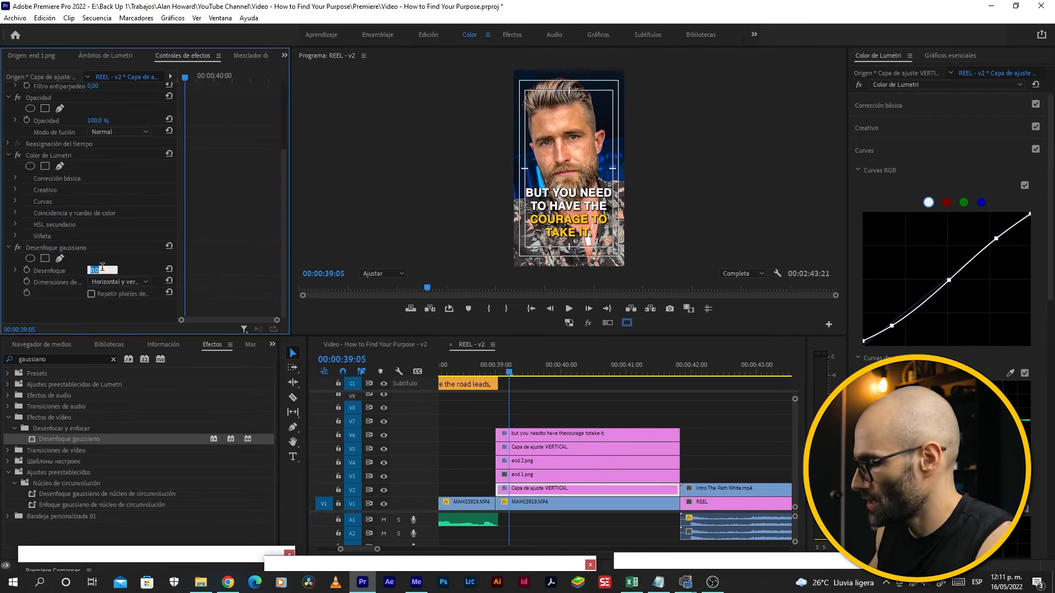
type("100")
key("Return")
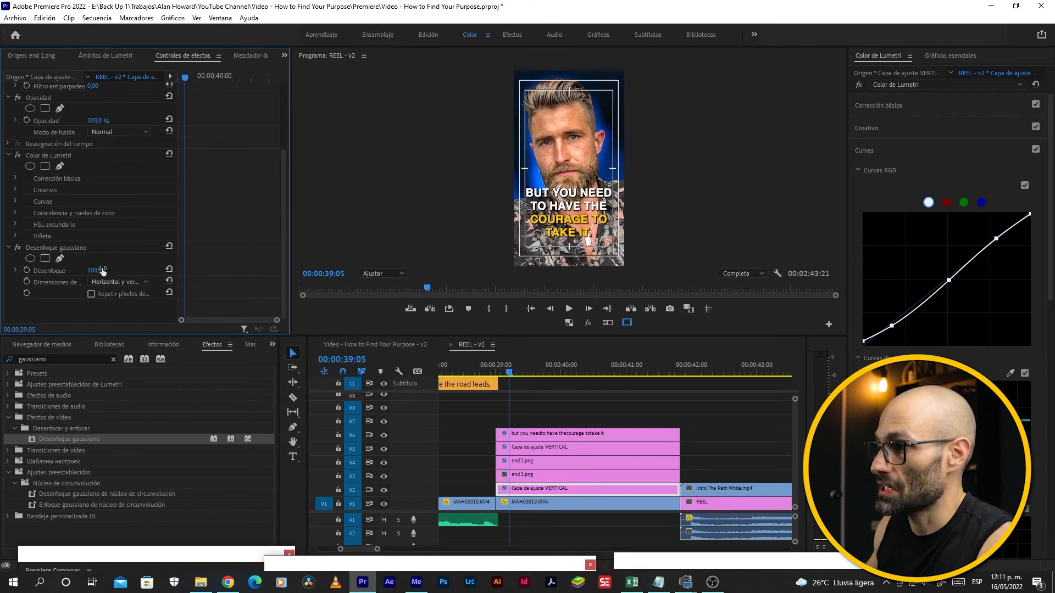
left_click(102, 270)
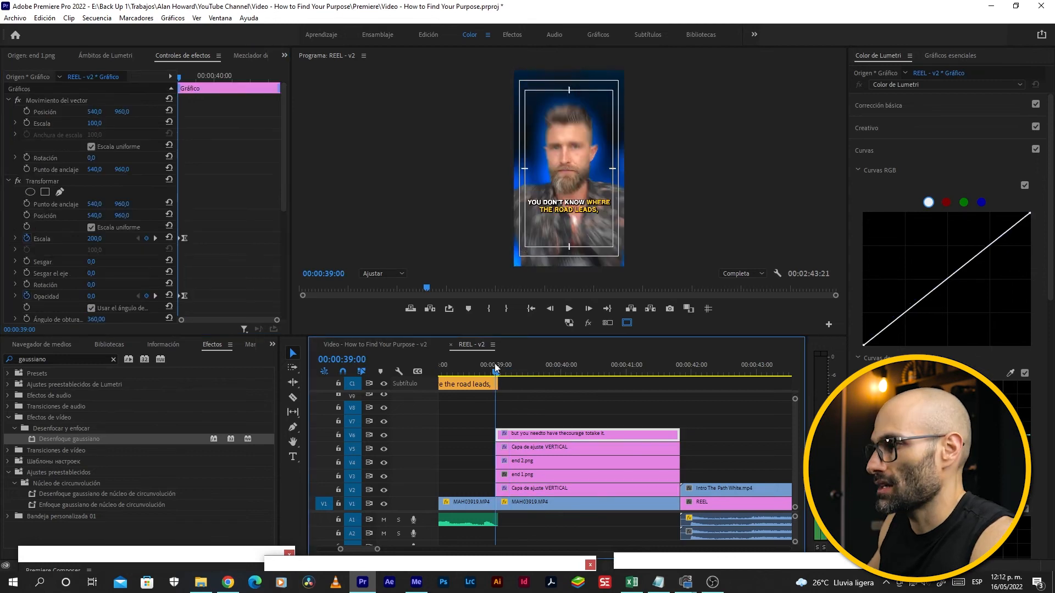
Step: Examine the blurred blue background around 00:00:39:00 with the V3 cutout shown and hidden, and restore V3's visibility
left_click_drag(497, 364, 496, 365)
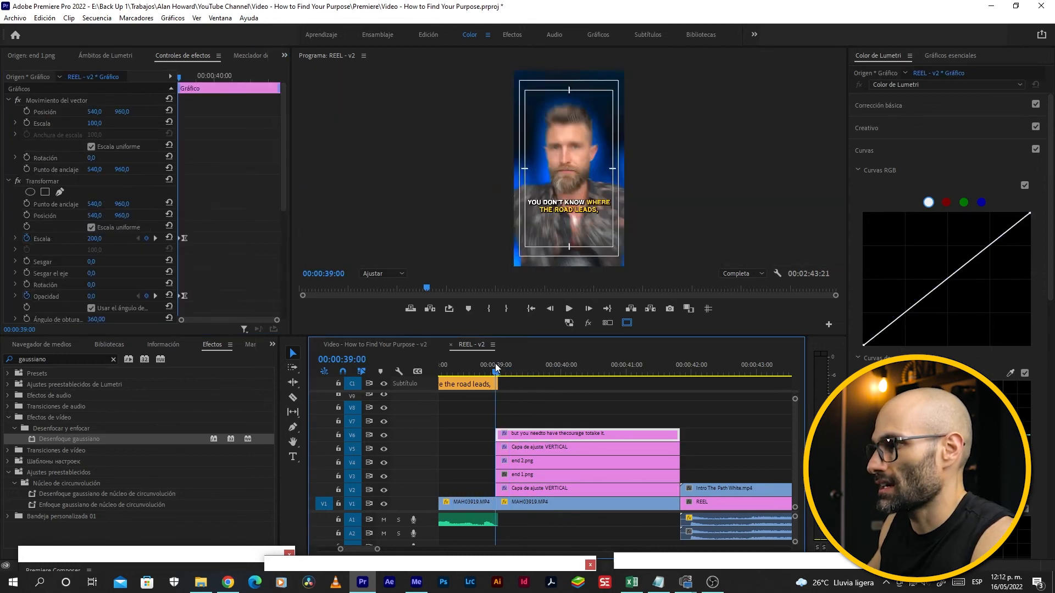
left_click(384, 476)
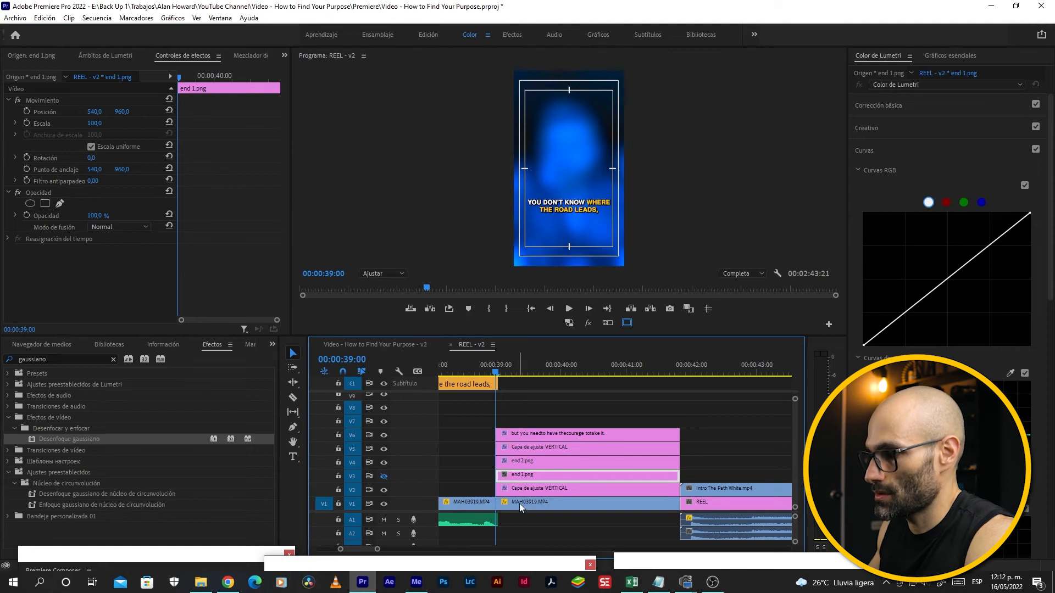
left_click(383, 479)
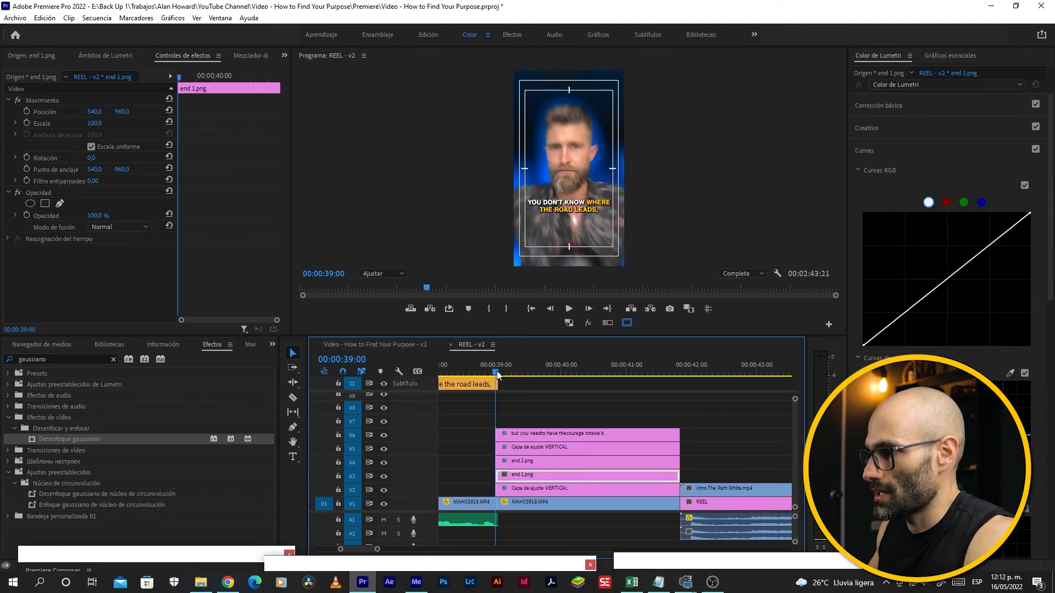
left_click_drag(498, 375, 495, 376)
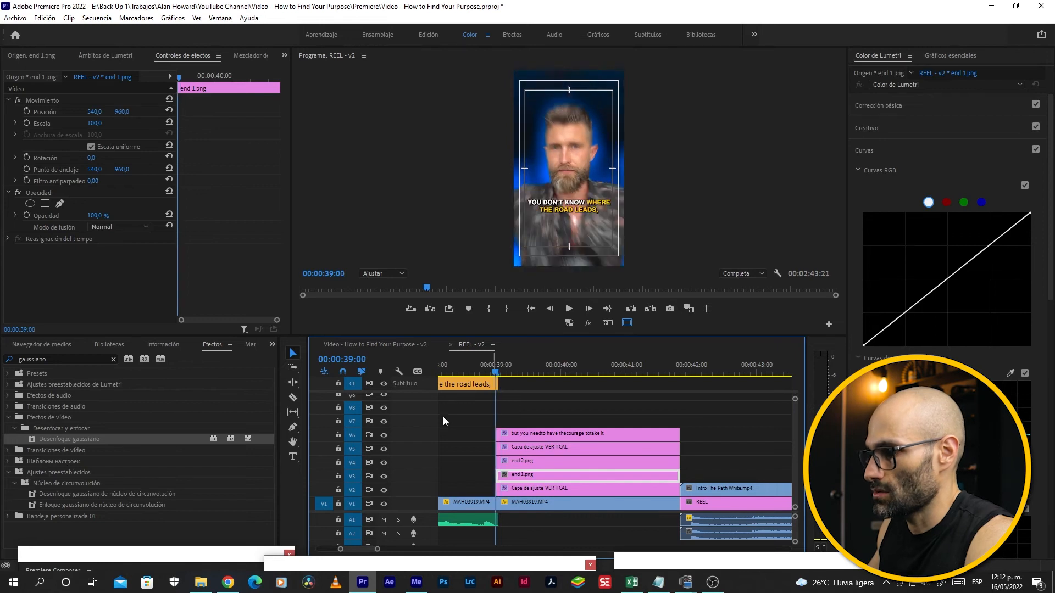
left_click(385, 477)
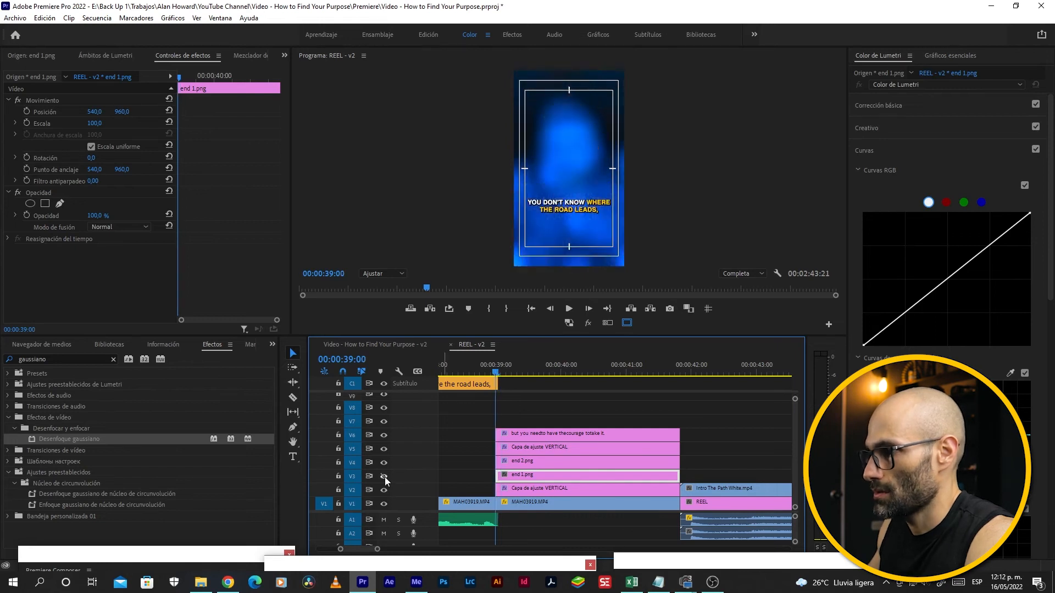
left_click(568, 308)
left_click(569, 310)
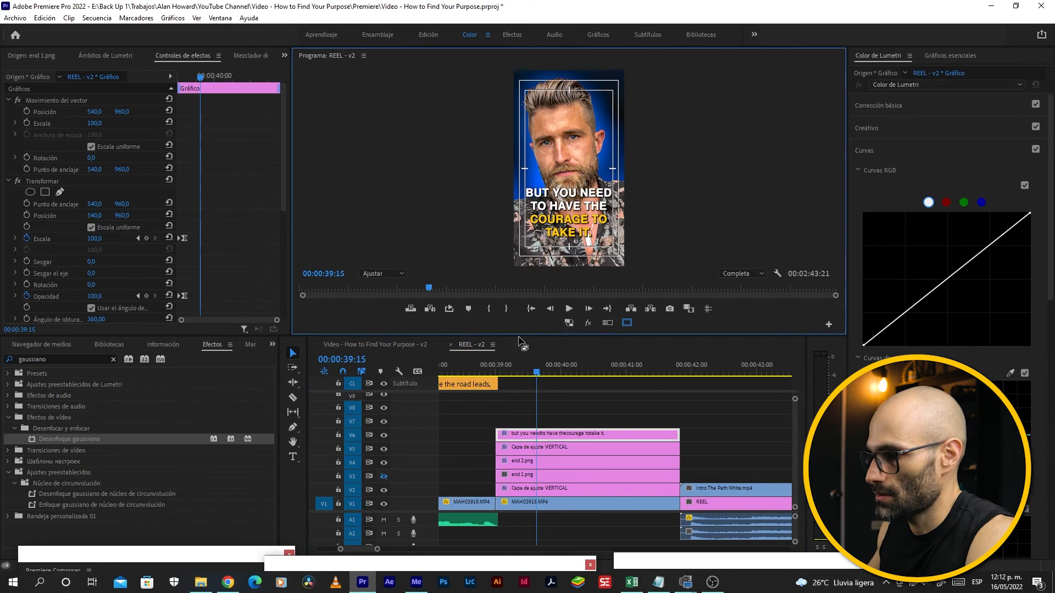
left_click(385, 476)
Step: Preview the cut into the freeze-frame ending from 00:00:38:20
left_click(486, 373)
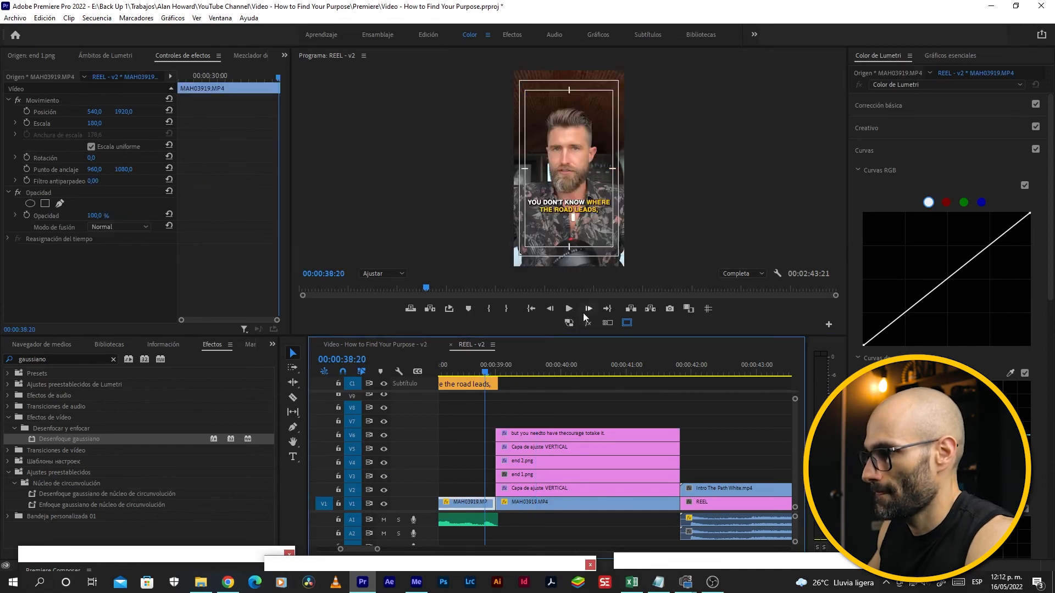
left_click(568, 309)
left_click(568, 310)
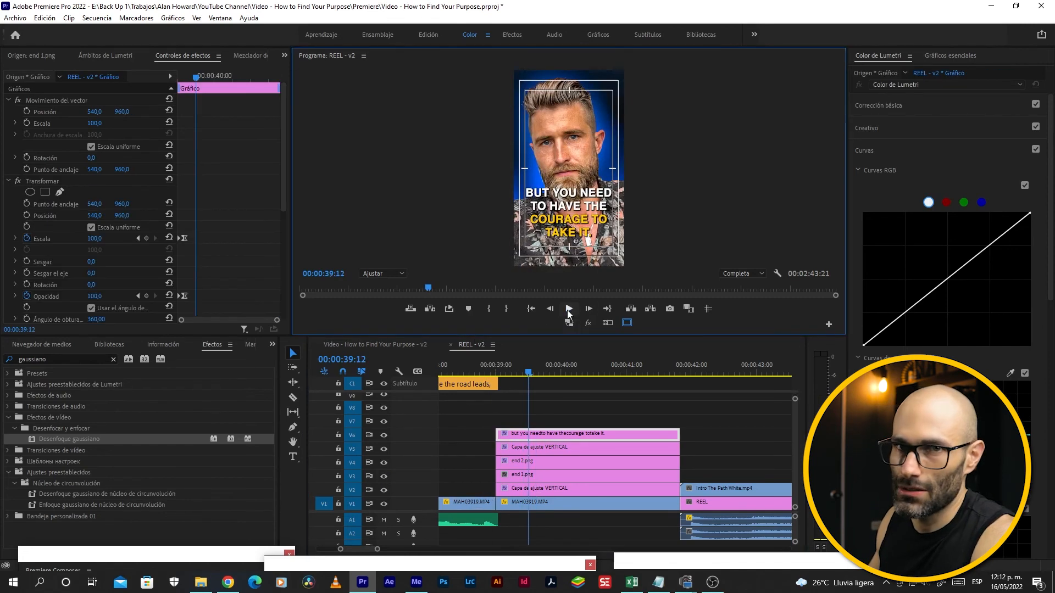
Step: Keyframe the V2 adjustment layer's Opacidad at 0% at 00:00:39:00
left_click(497, 372)
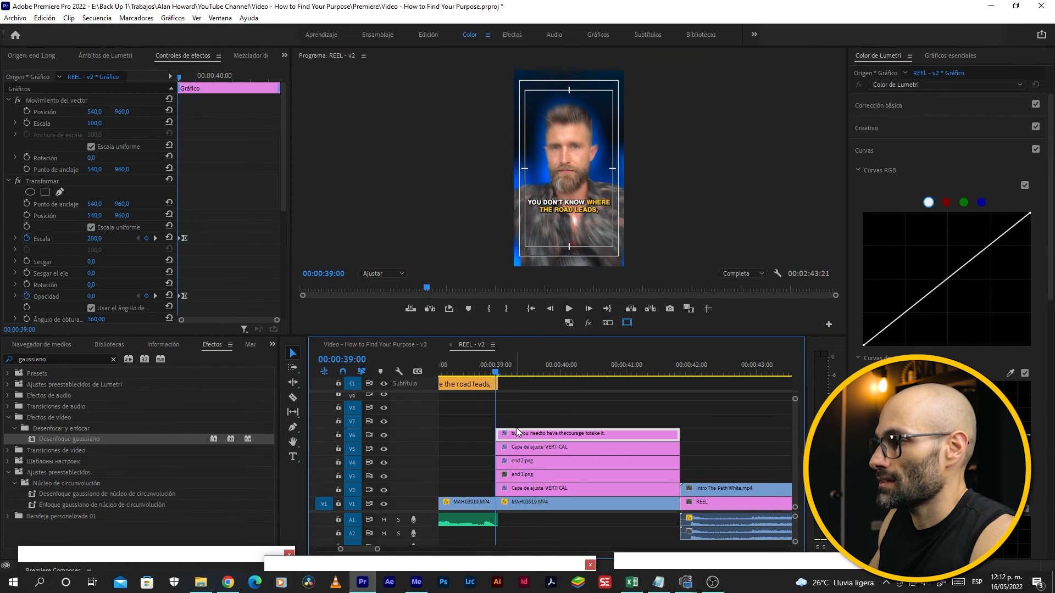
left_click(523, 491)
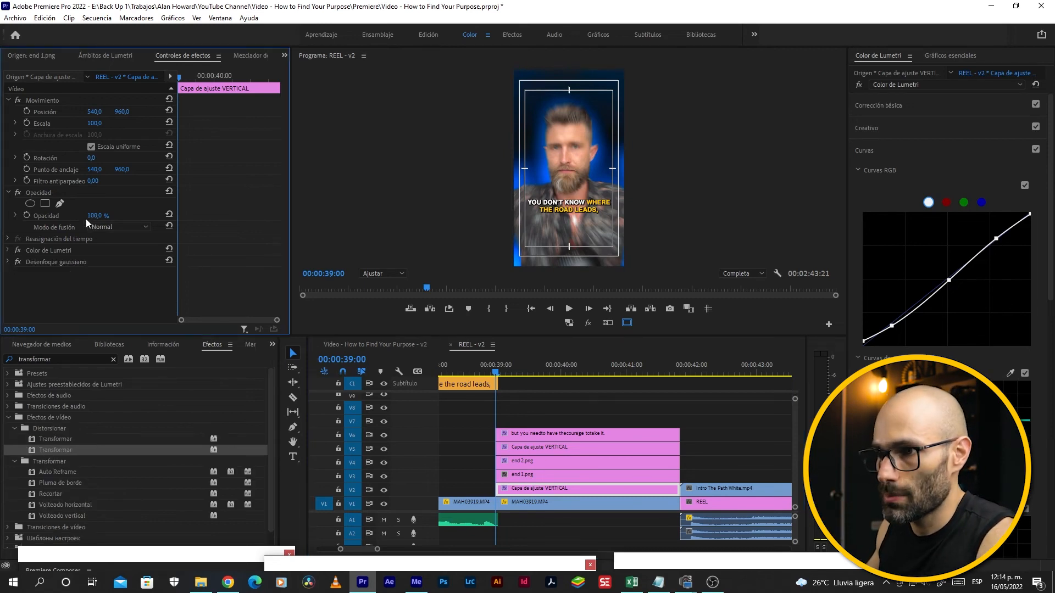
left_click_drag(95, 216, 56, 215)
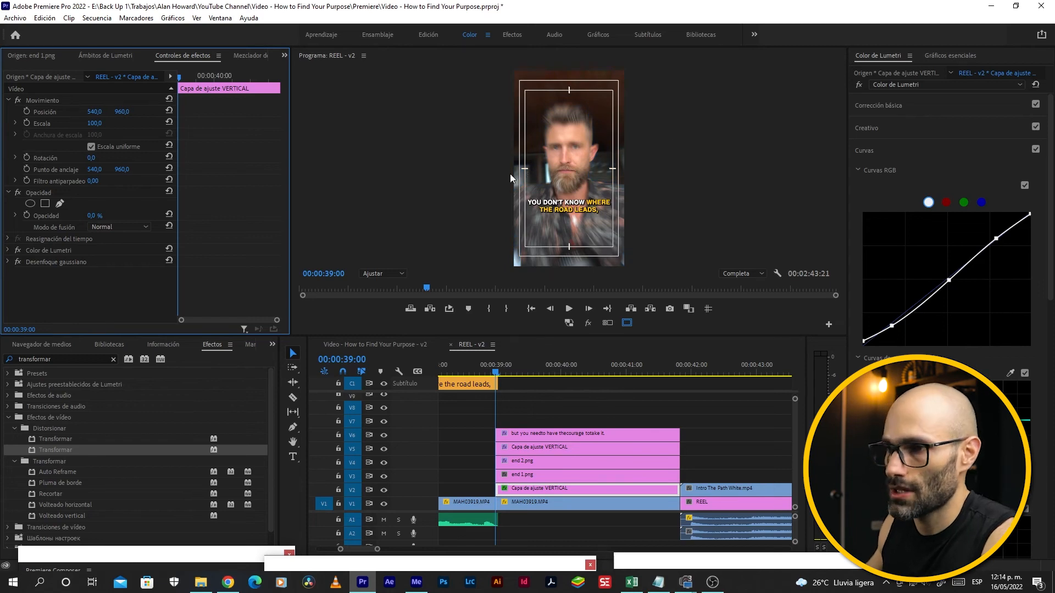
left_click(25, 215)
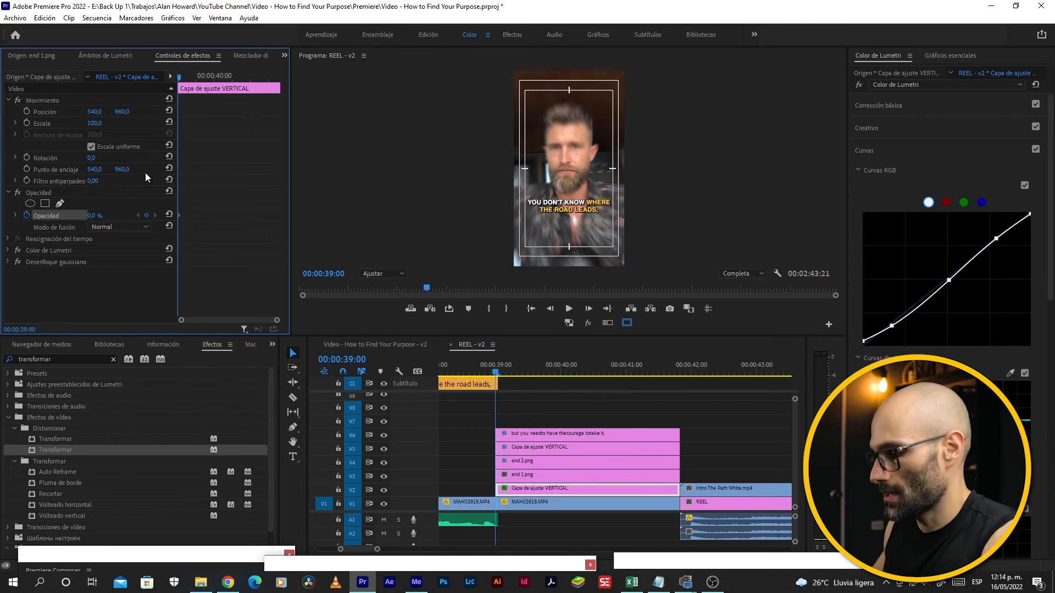
Step: Keyframe the V2 adjustment layer's Opacidad at 100% at 00:00:39:05 and apply Suavizar entrada to that keyframe
key("shift+Right")
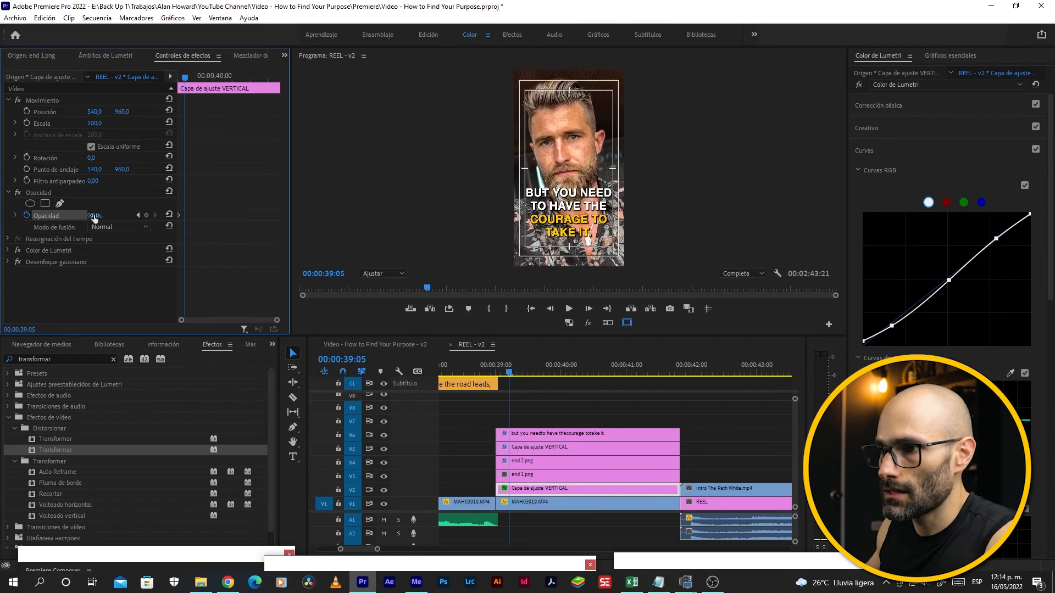
left_click_drag(94, 216, 150, 216)
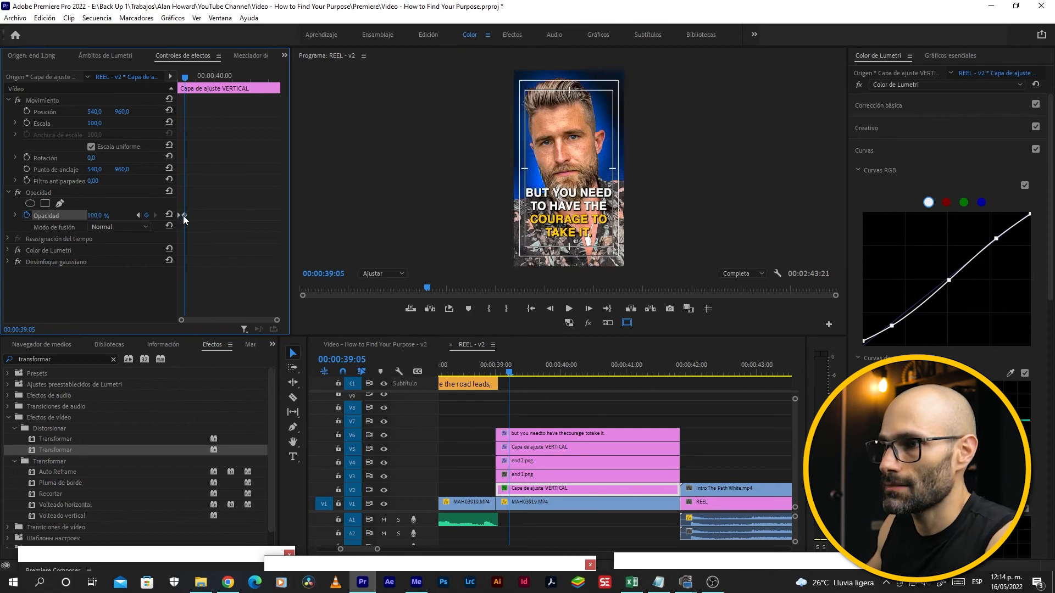
right_click(187, 216)
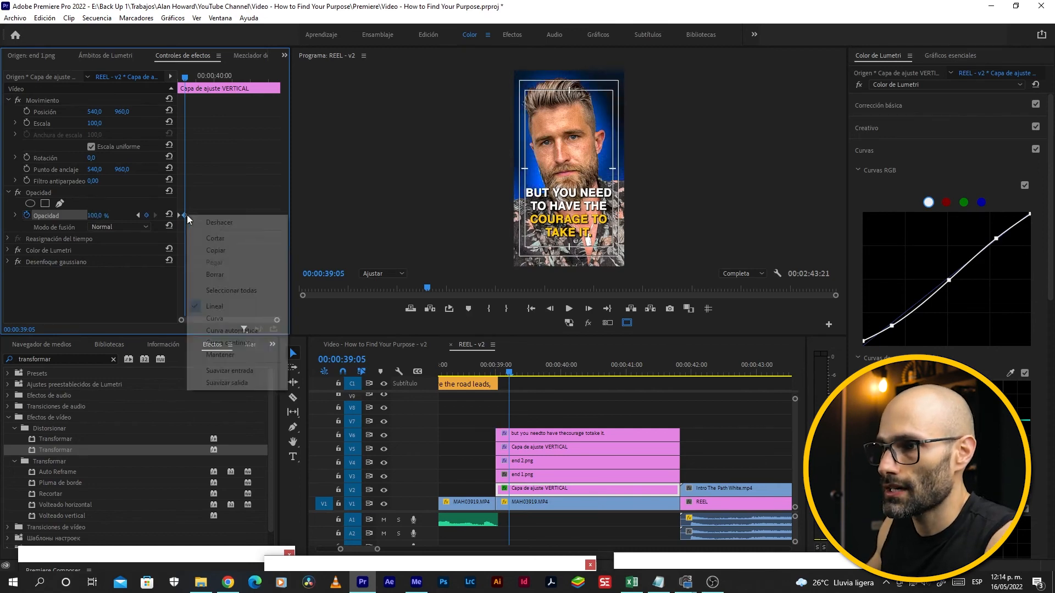
left_click(224, 372)
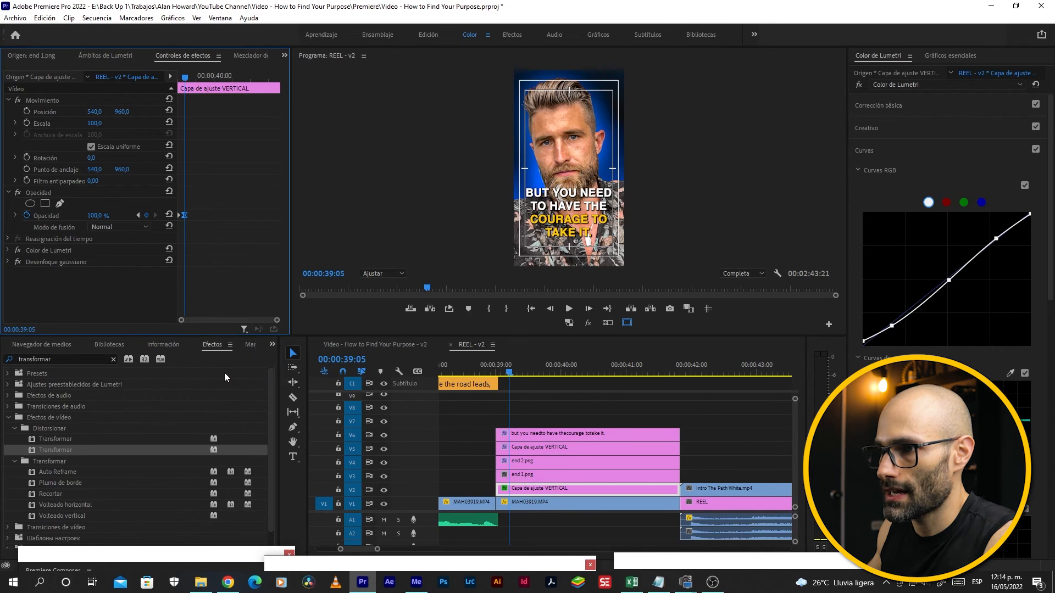
Step: Play back the freeze-frame ending several times from just before 00:00:39:00 to check the background fade
left_click(485, 372)
key("space")
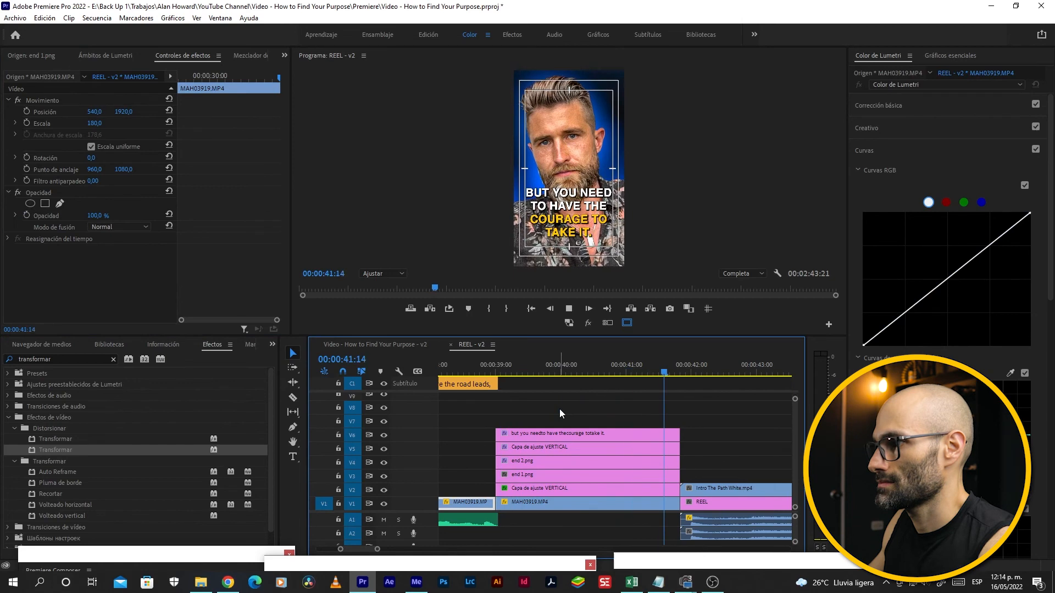
key("space")
left_click(478, 372)
left_click(568, 310)
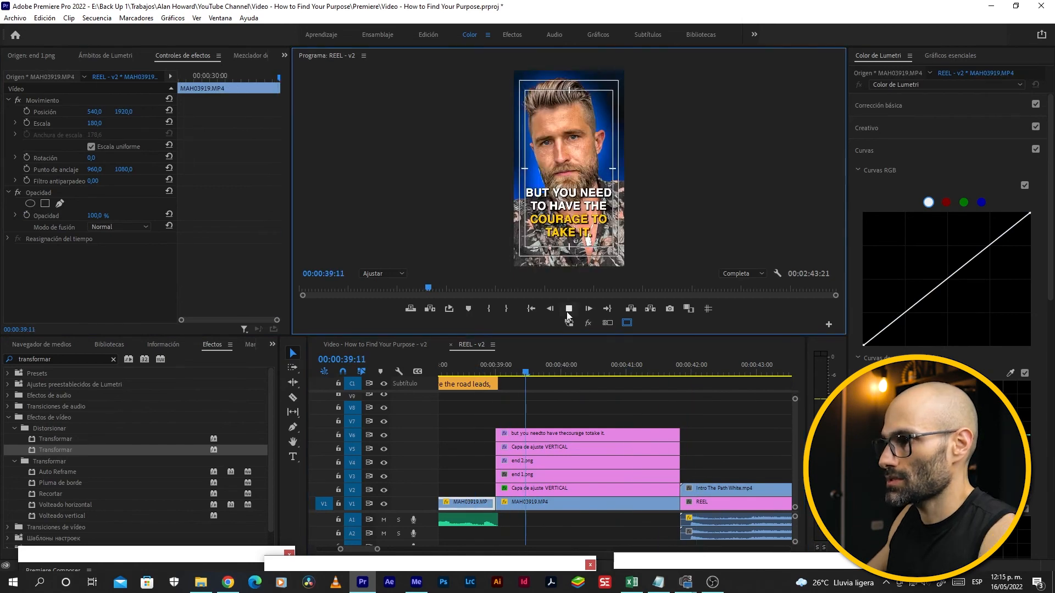
left_click(568, 310)
left_click(480, 370)
left_click(568, 310)
left_click(567, 309)
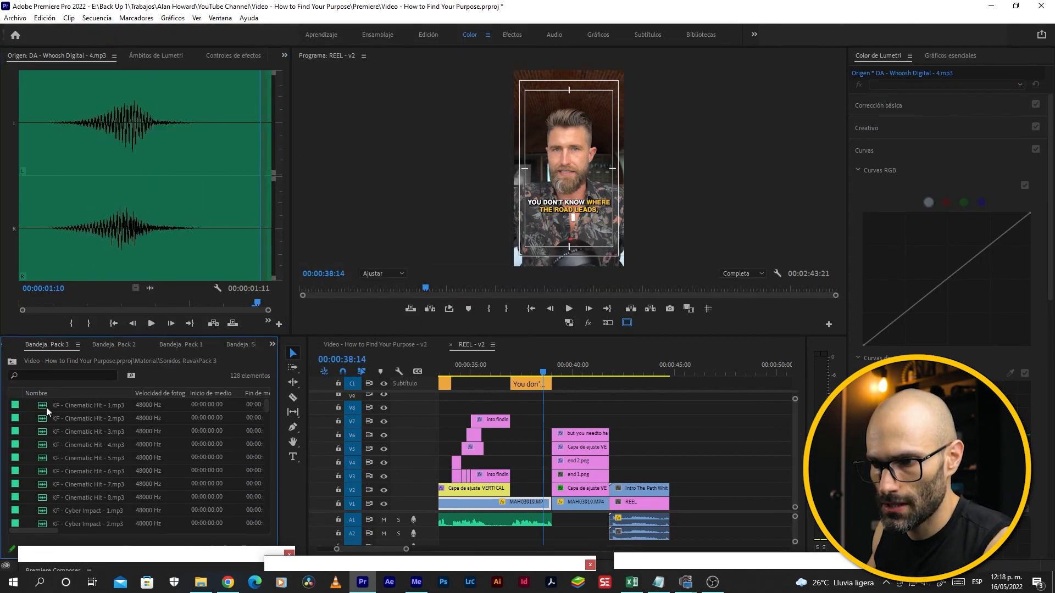
Step: Audition the KF - Cyber Impact - 1.mp3 sound effect from the Pack 3 bin
scroll(47, 410, "down", 3)
double_click(44, 419)
key("space")
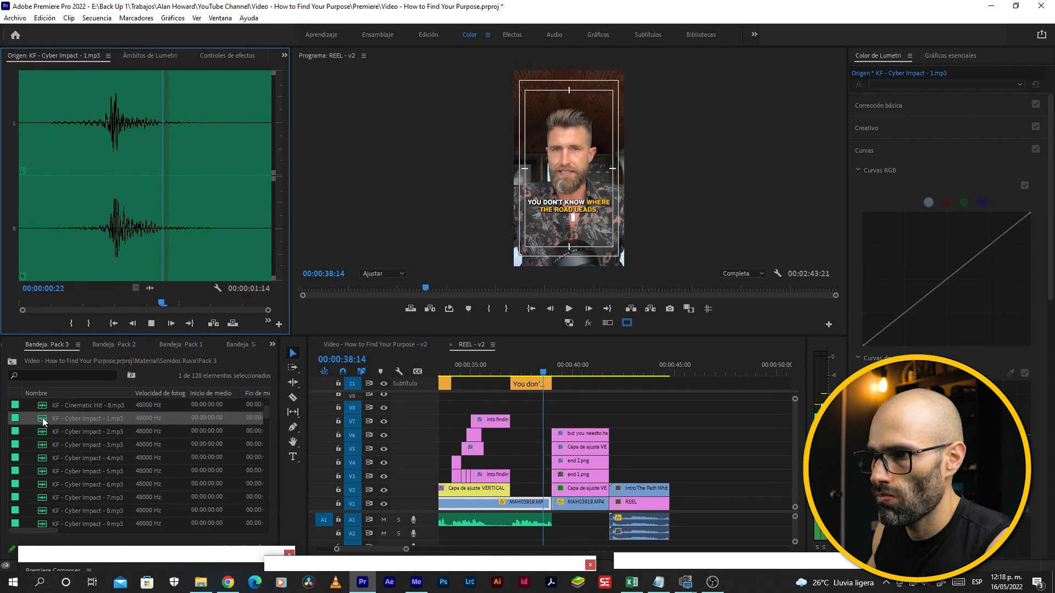